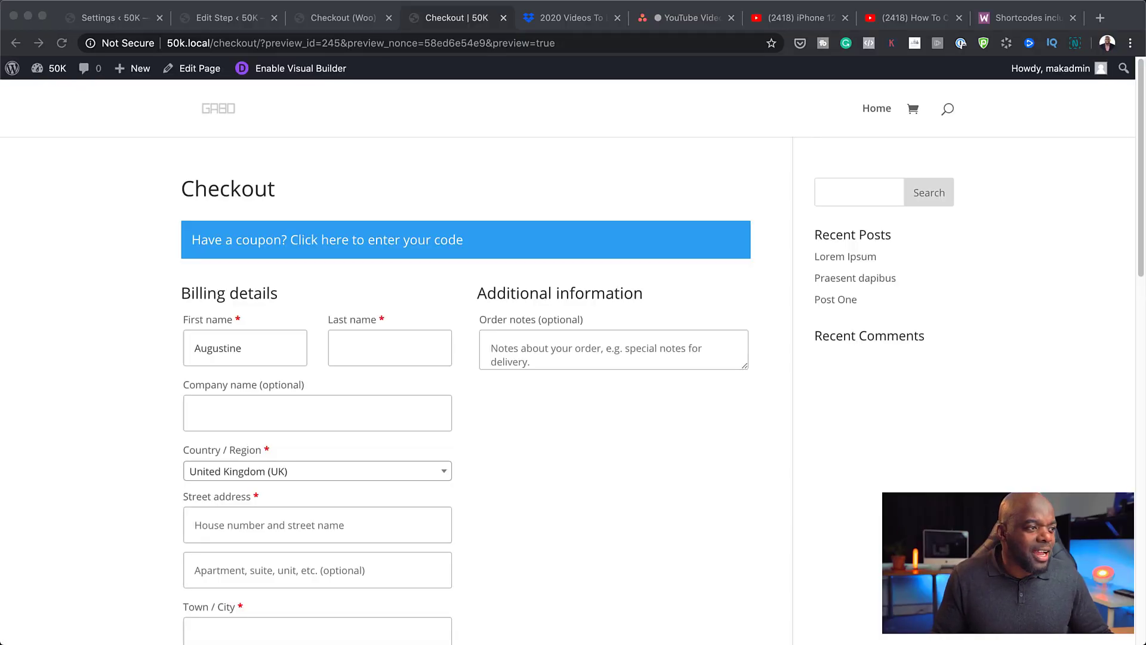
Review the default WooCommerce checkout page, from the billing fields down to the order summary and PayPal payment section.
scroll(465, 358, down, 10)
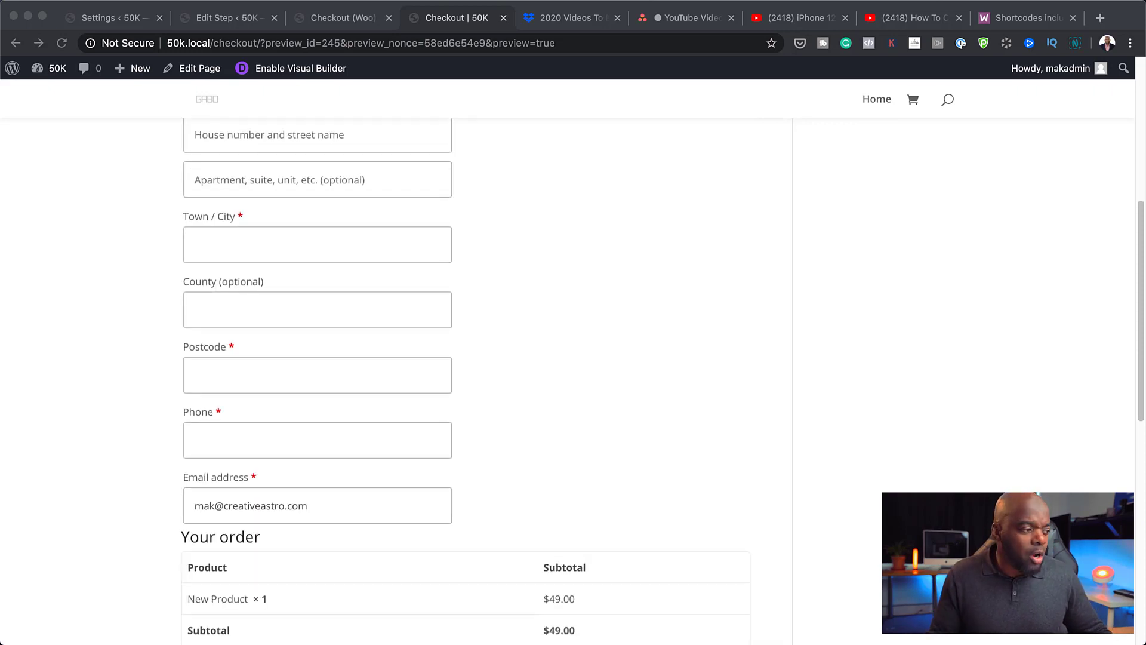
scroll(465, 359, down, 10)
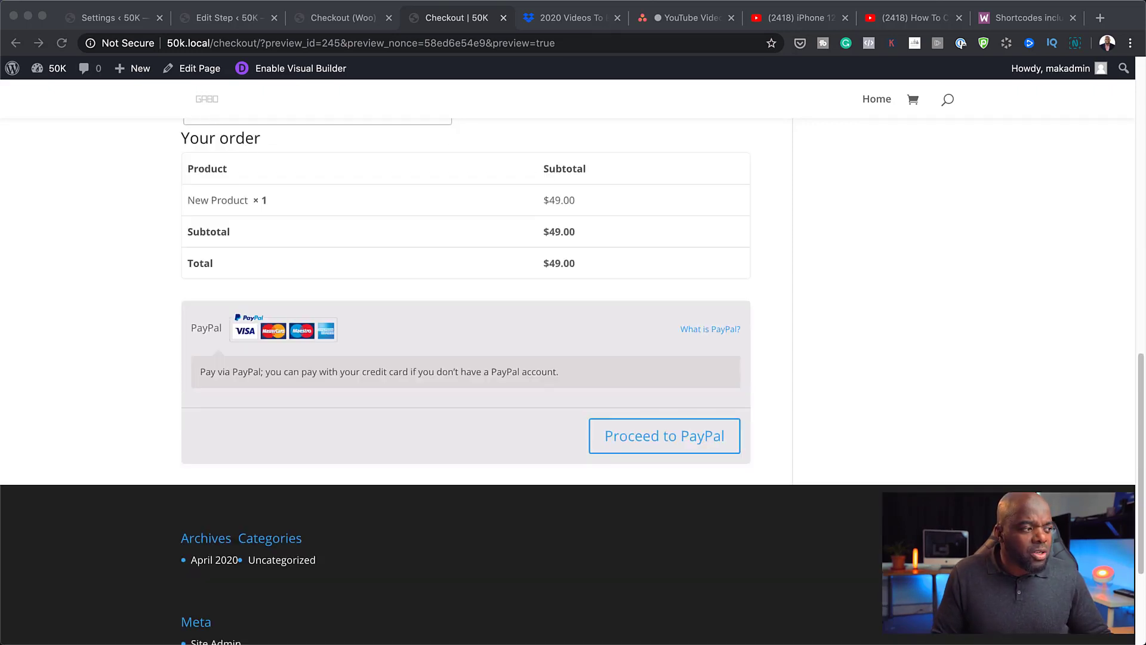
scroll(466, 358, up, 11)
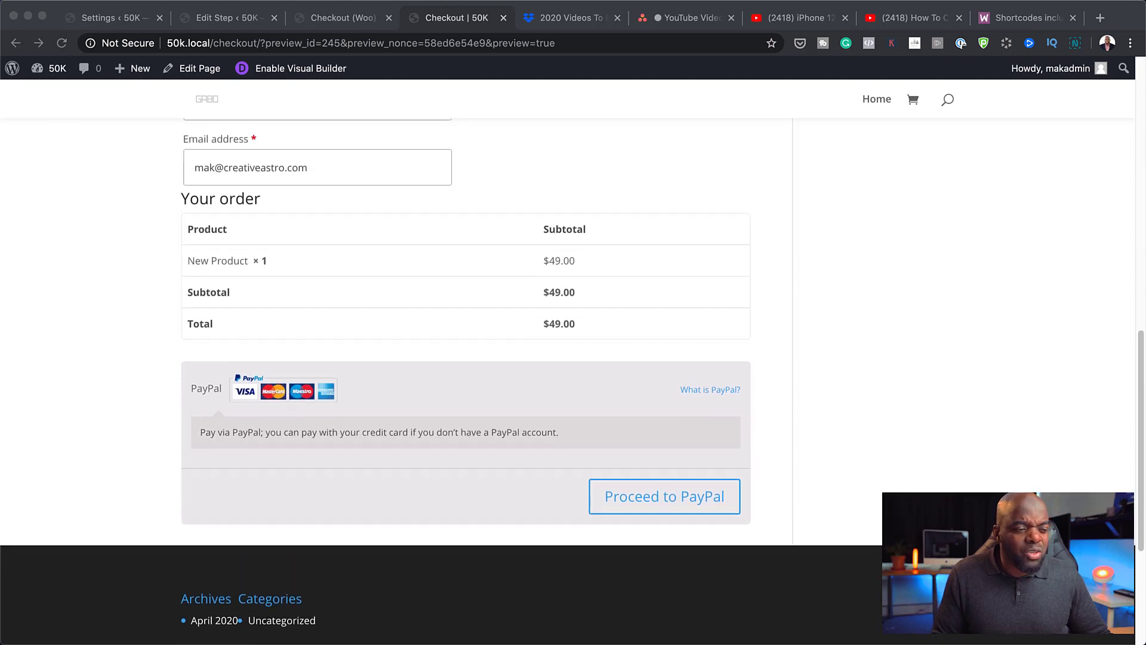
scroll(466, 358, up, 8)
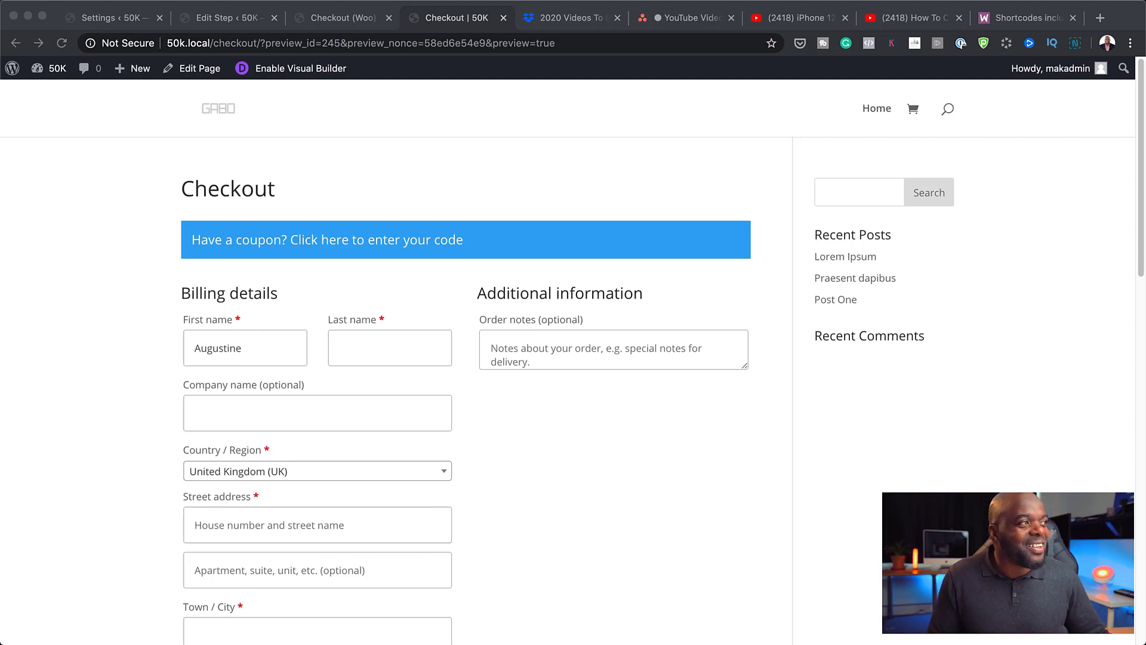
Examine the custom Checkout (Woo) page, including its countdown timer, billing fields, order summary and coupon field.
click(343, 23)
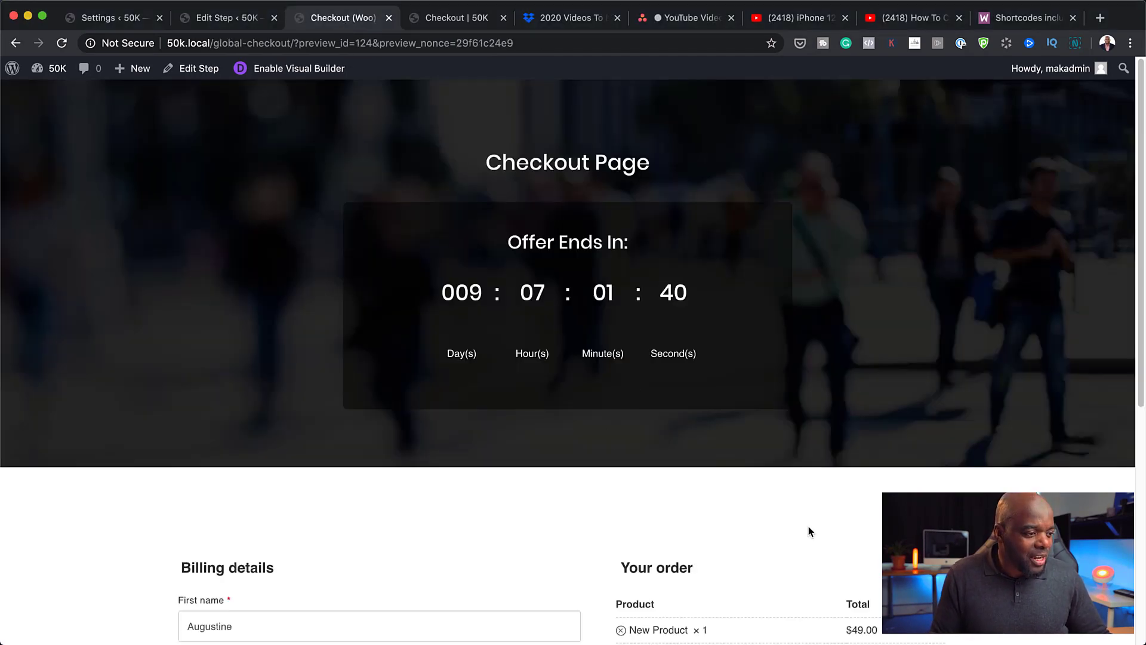
scroll(808, 526, down, 7)
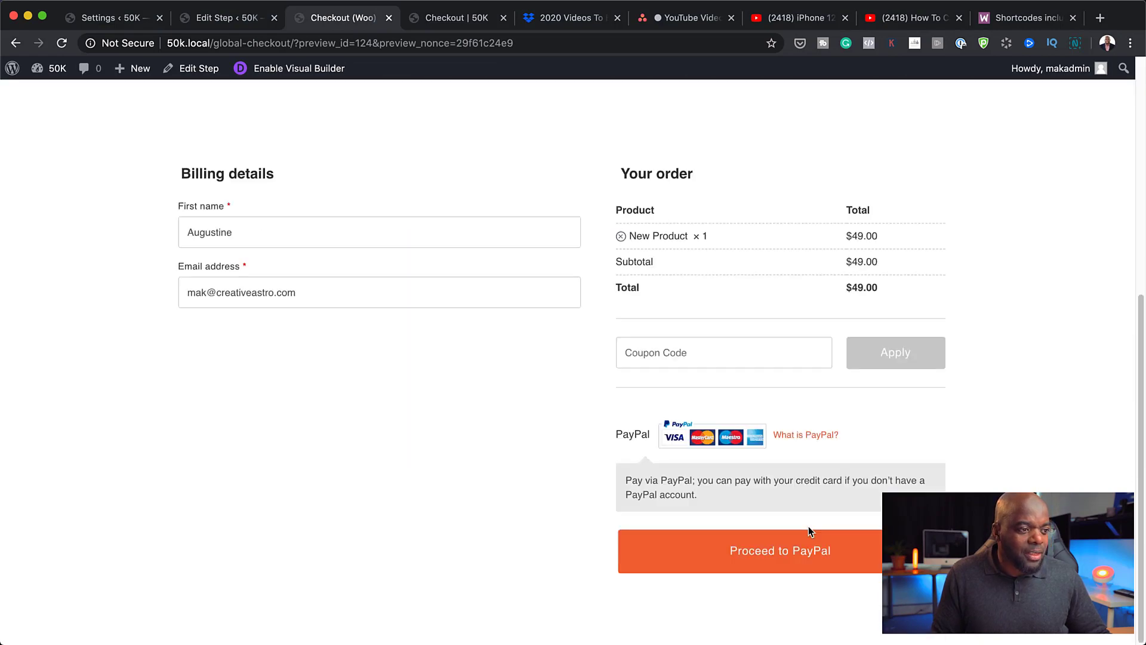
scroll(808, 525, up, 7)
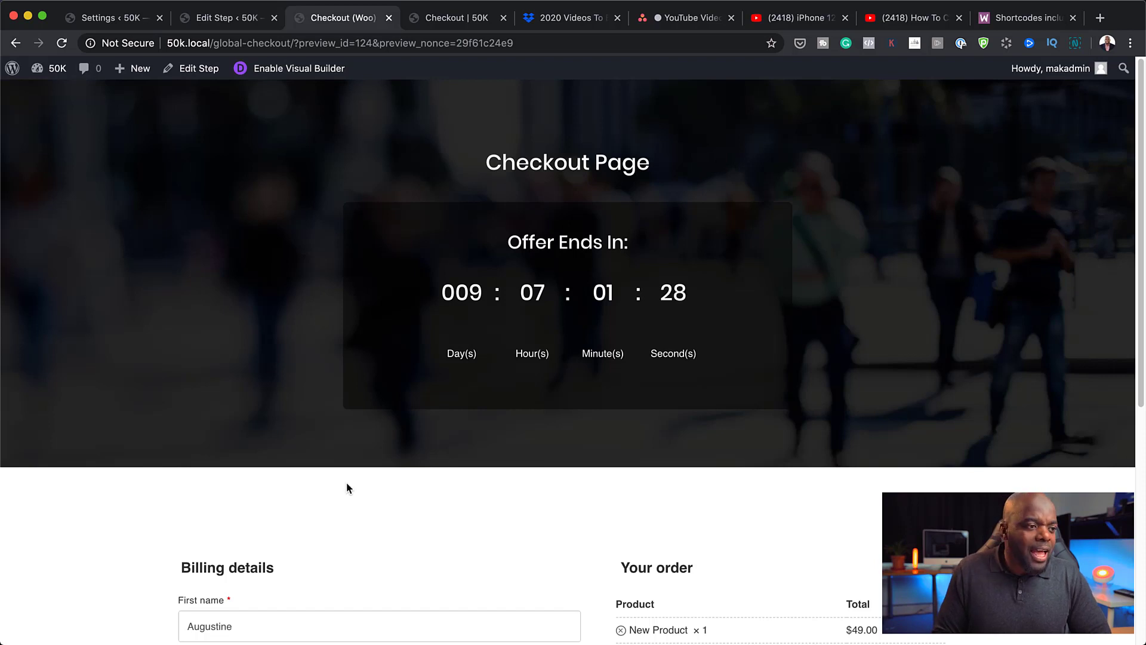
scroll(819, 478, down, 1)
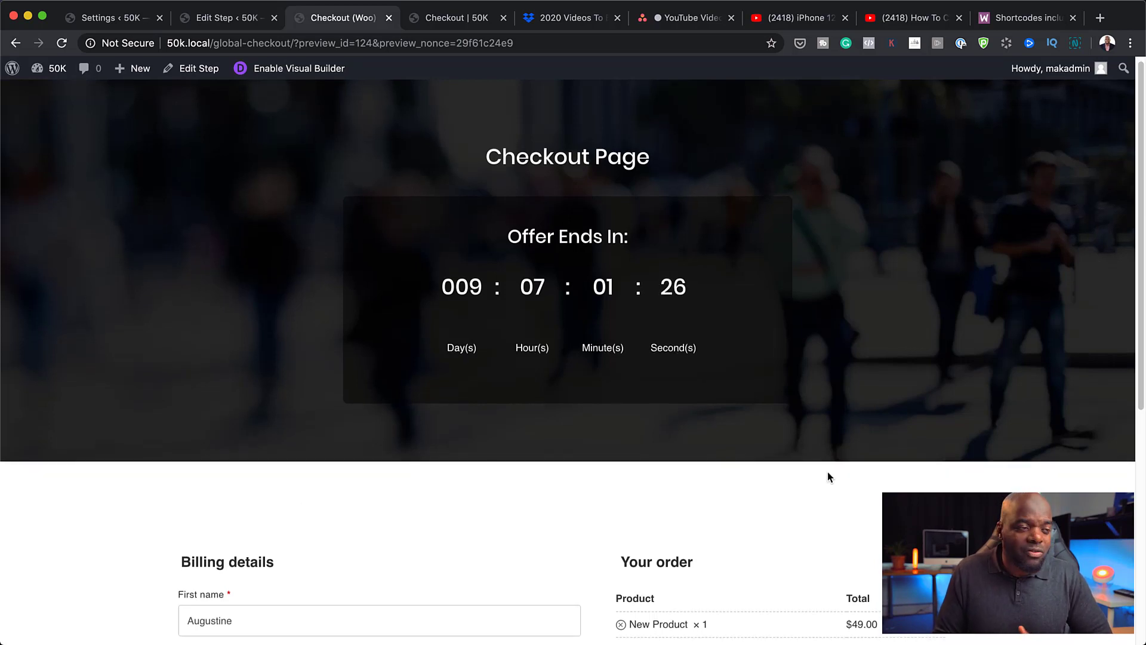
scroll(828, 472, down, 8)
scroll(828, 470, up, 2)
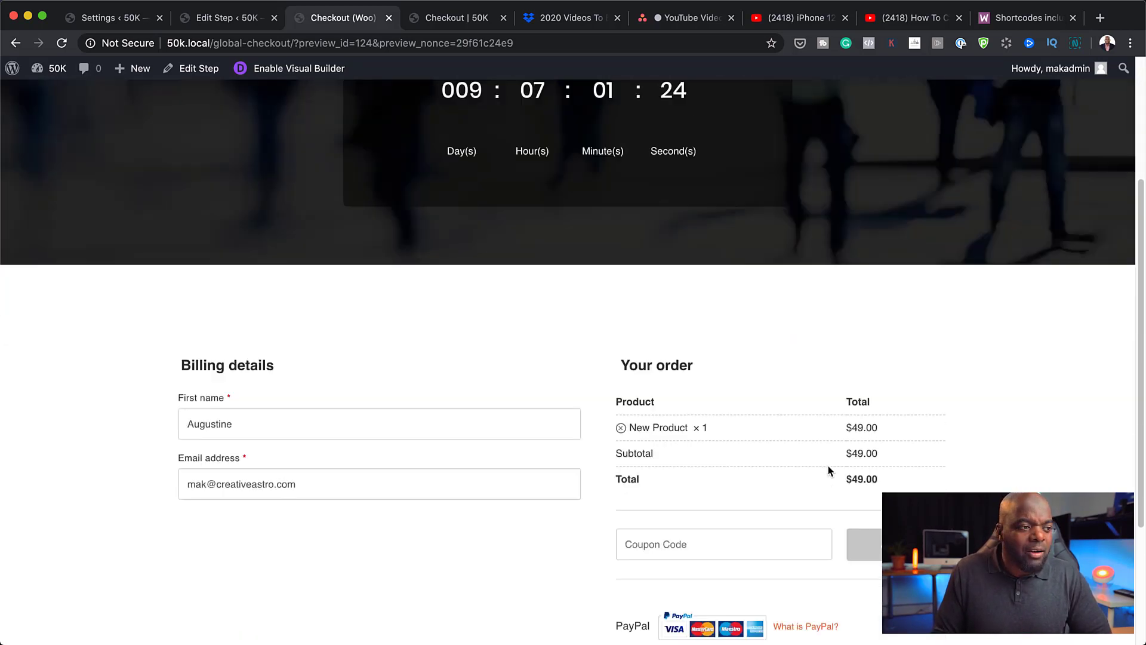
scroll(829, 471, up, 7)
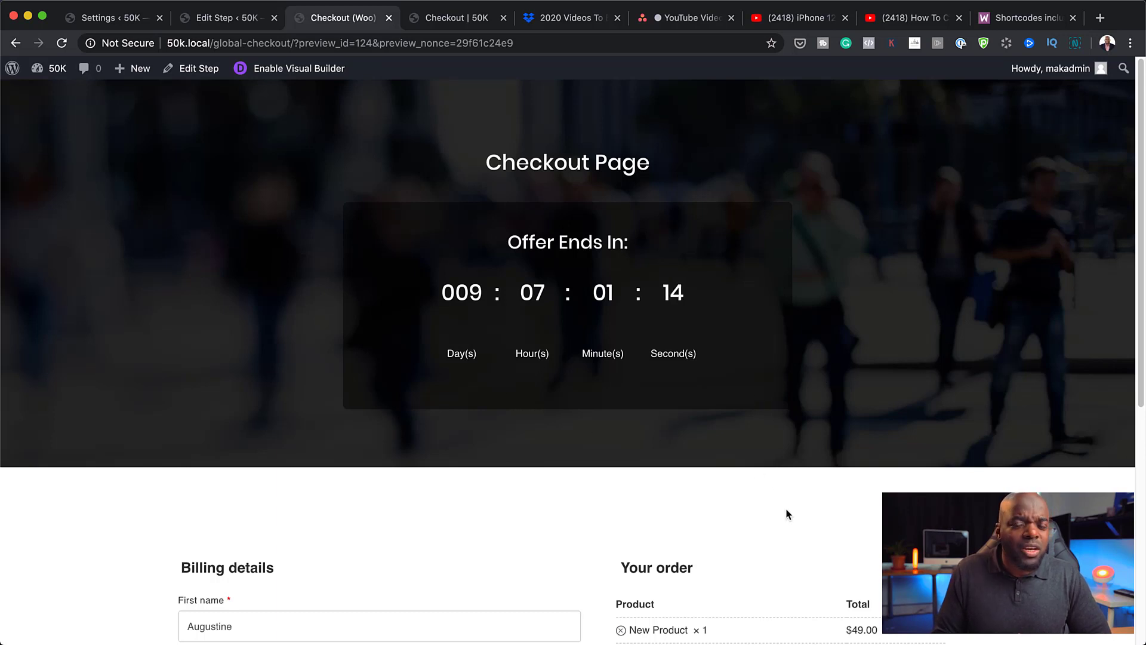
scroll(786, 514, down, 4)
scroll(787, 515, down, 4)
scroll(785, 503, up, 8)
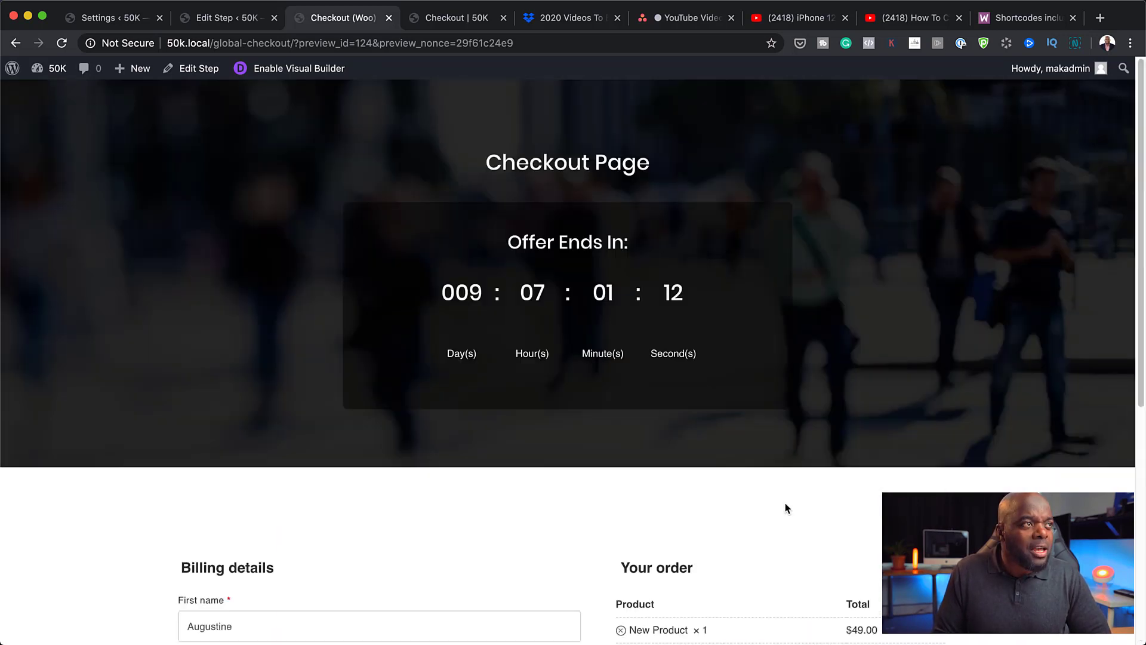
Compare the billing fields of the default Checkout page with those of the custom Checkout (Woo) page.
click(467, 23)
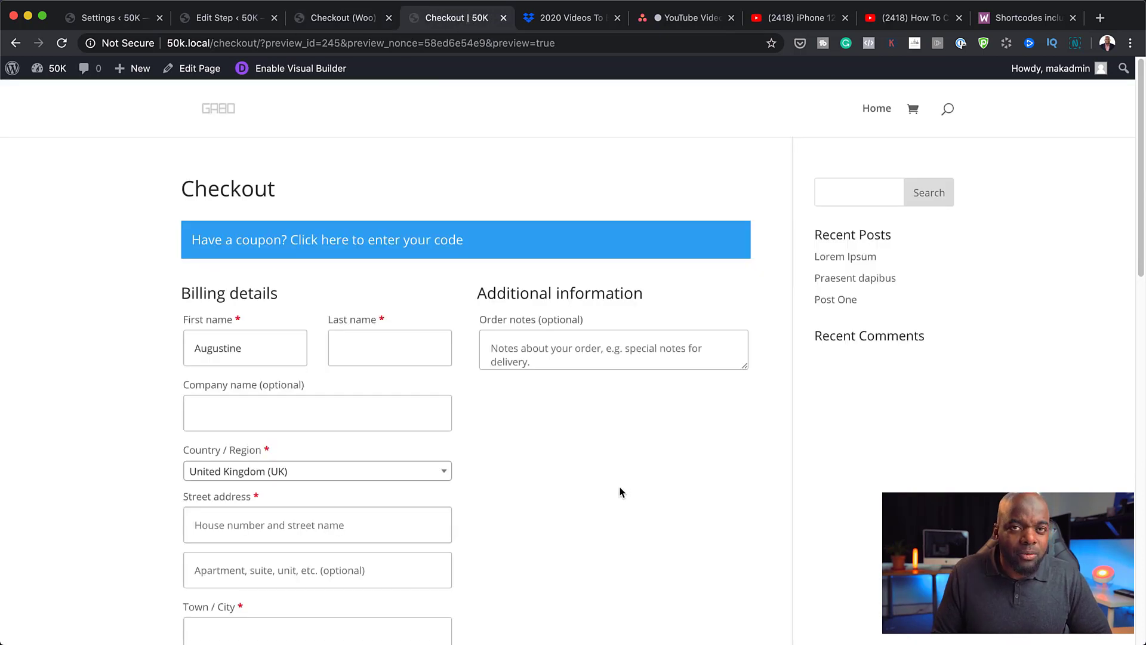
click(358, 19)
scroll(607, 442, down, 5)
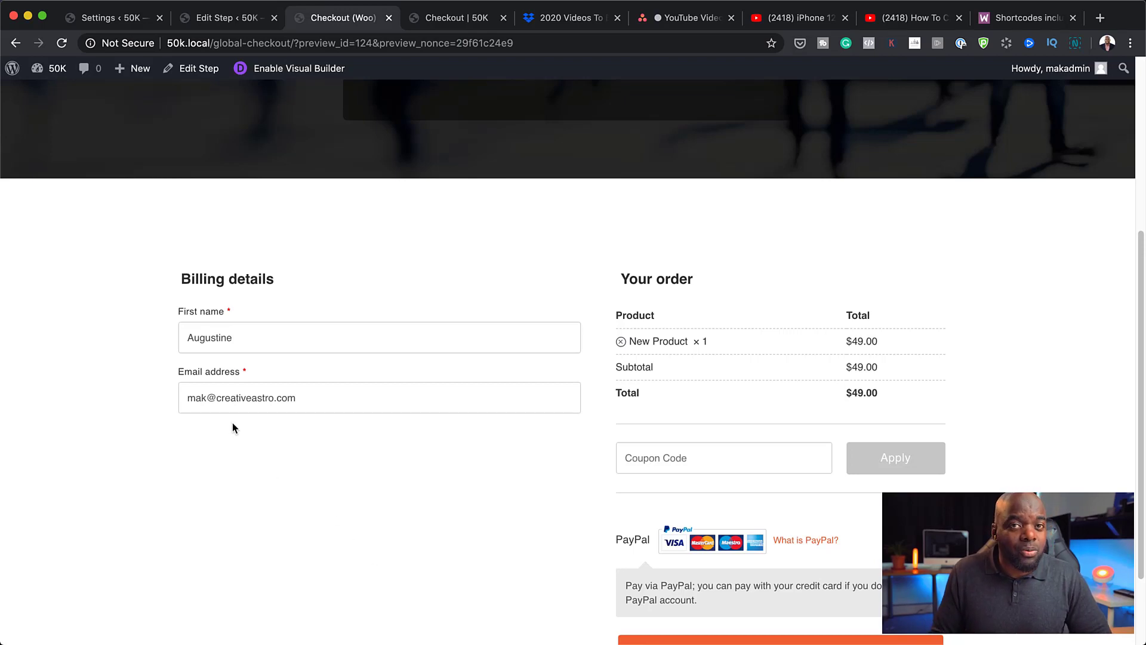
click(462, 21)
scroll(338, 428, down, 4)
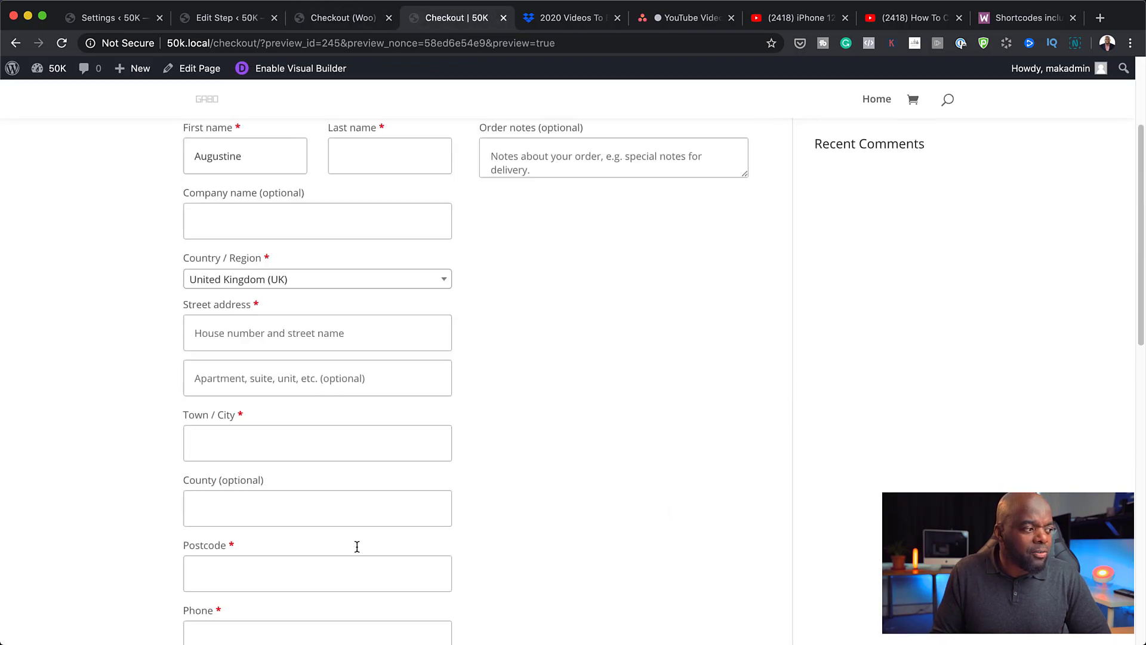
scroll(357, 547, down, 2)
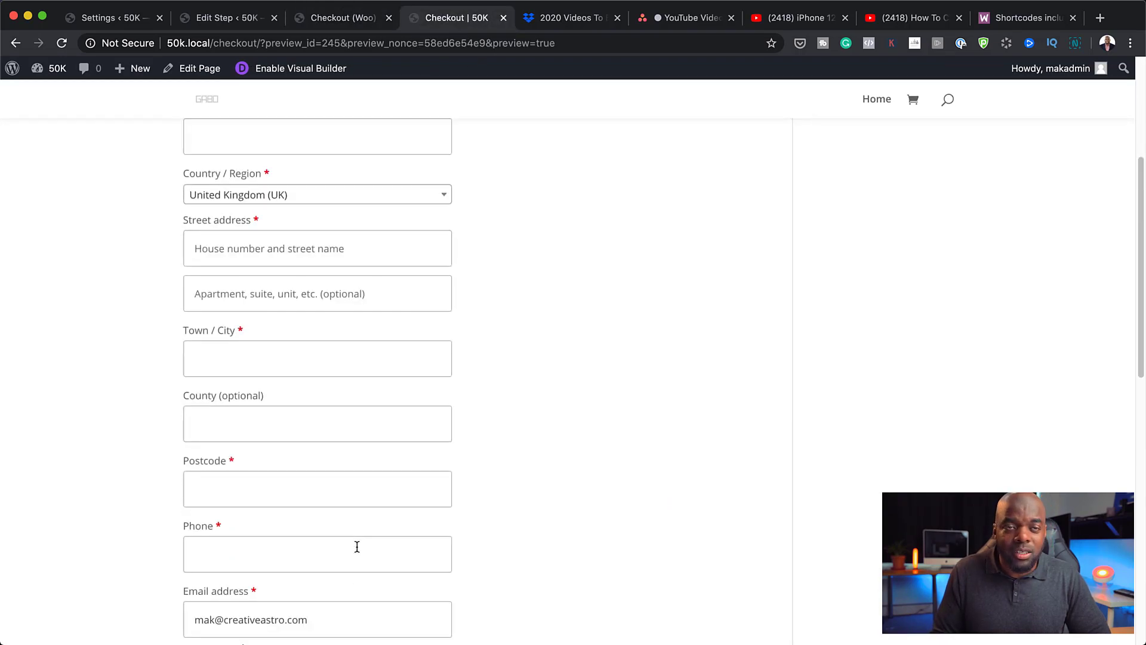
click(349, 18)
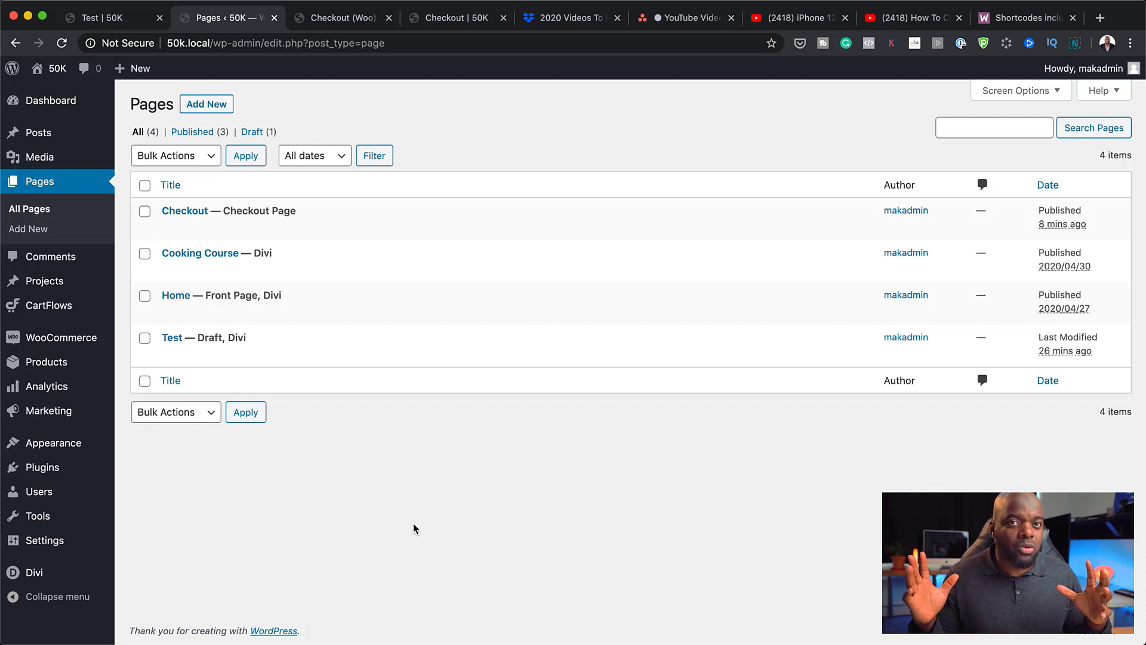
Open the CartFlows settings and review the Global Checkout and template page builder options in General Settings.
mouse_move(64, 312)
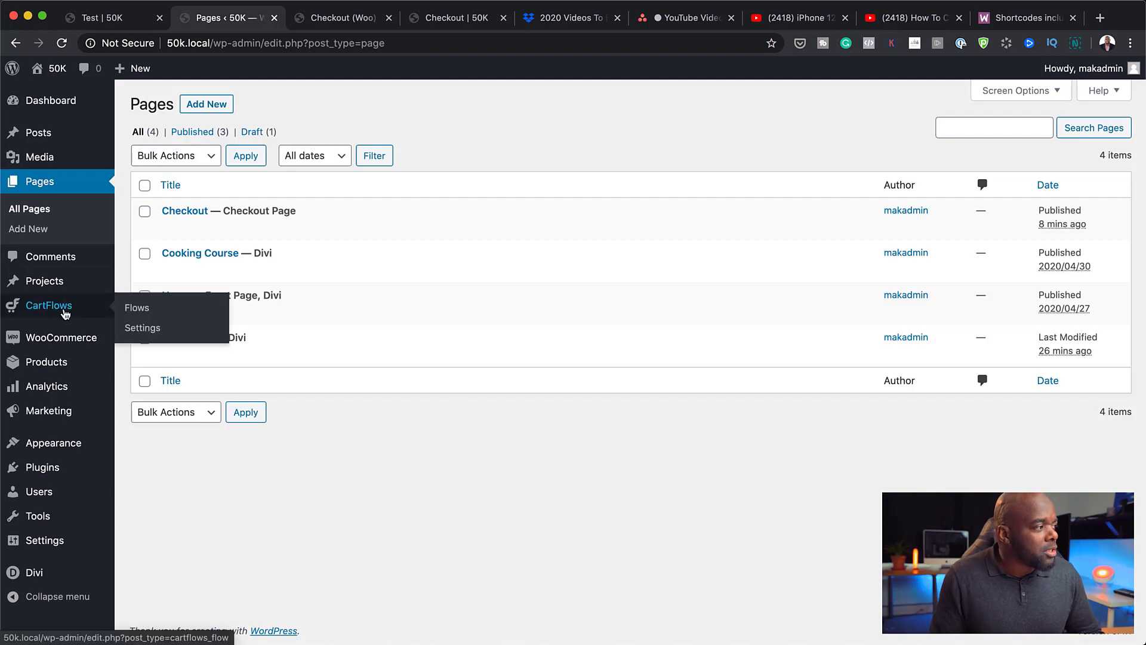
click(146, 330)
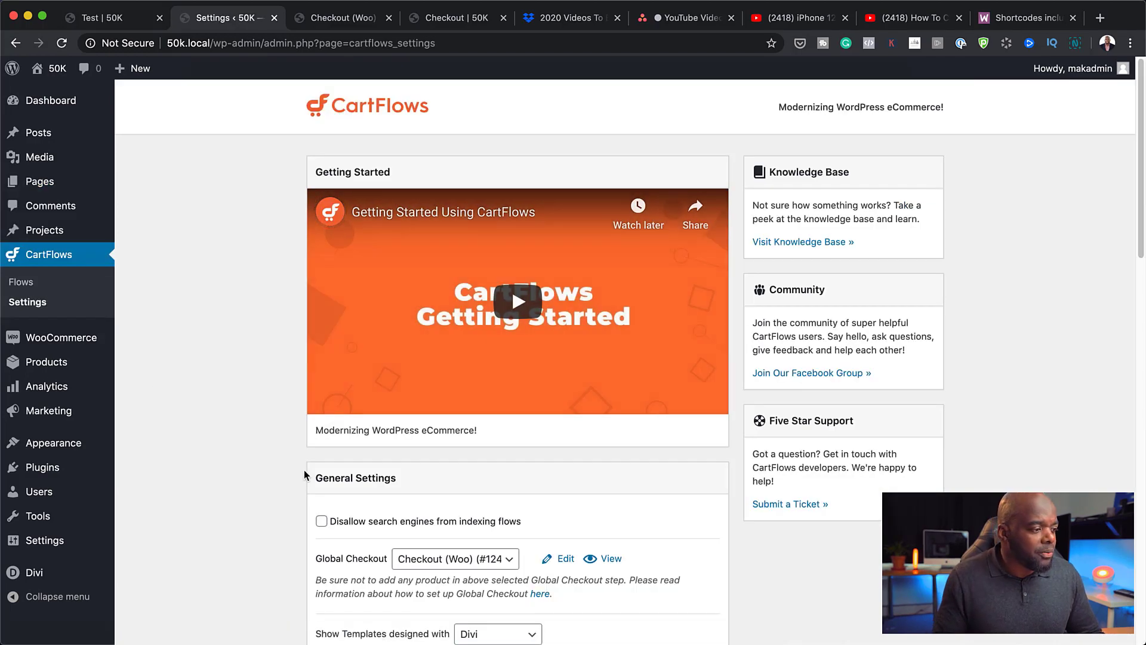
scroll(306, 476, down, 3)
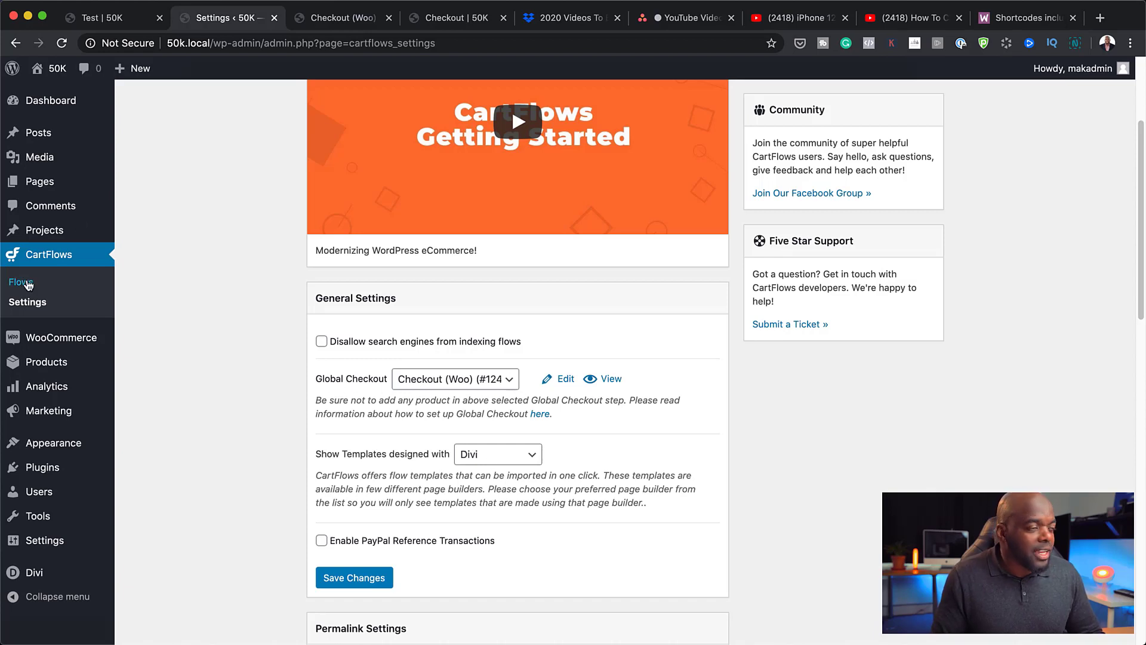
Look over the ready flow templates from the CartFlows flow list, and open the Global Checkout flow for editing.
click(30, 288)
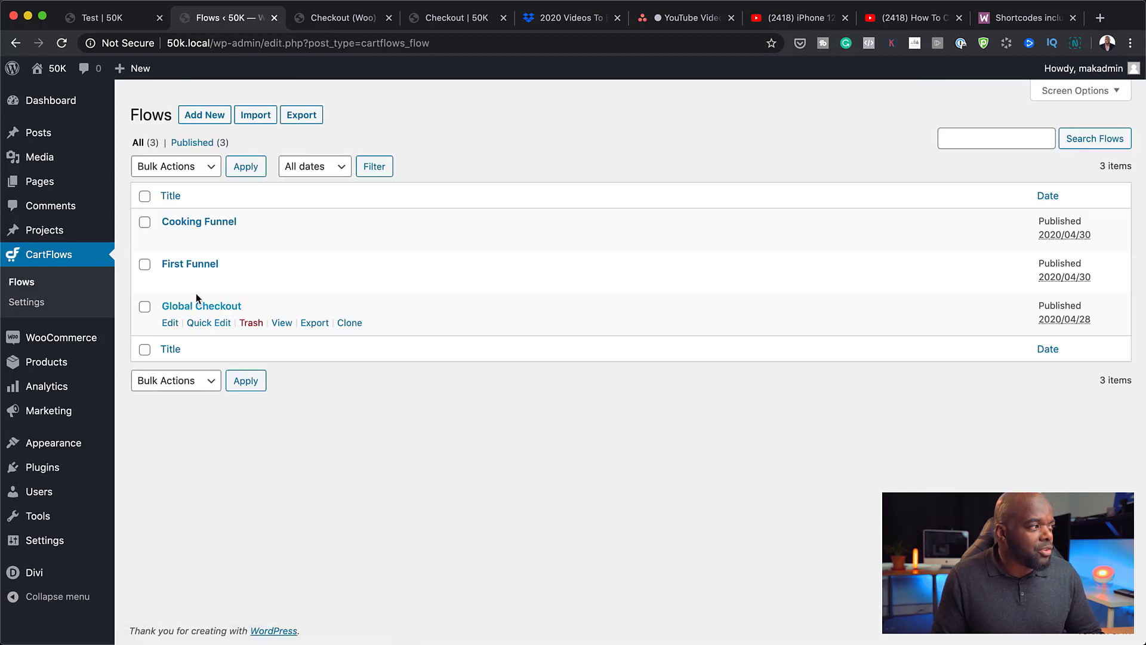
click(210, 117)
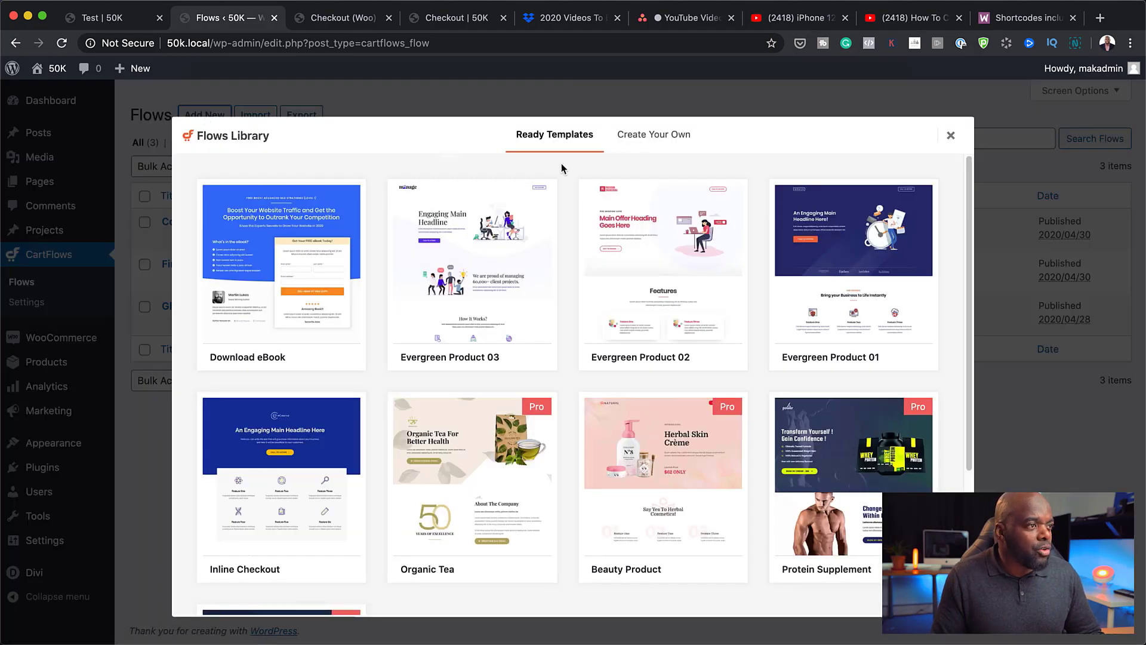
mouse_move(460, 301)
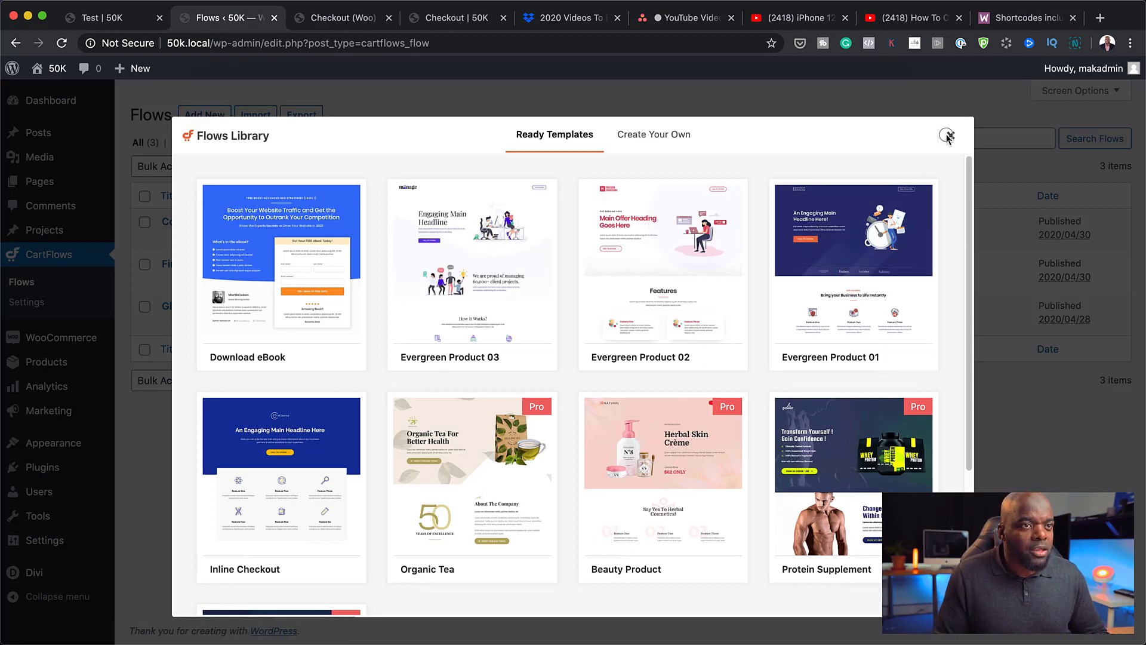
click(951, 135)
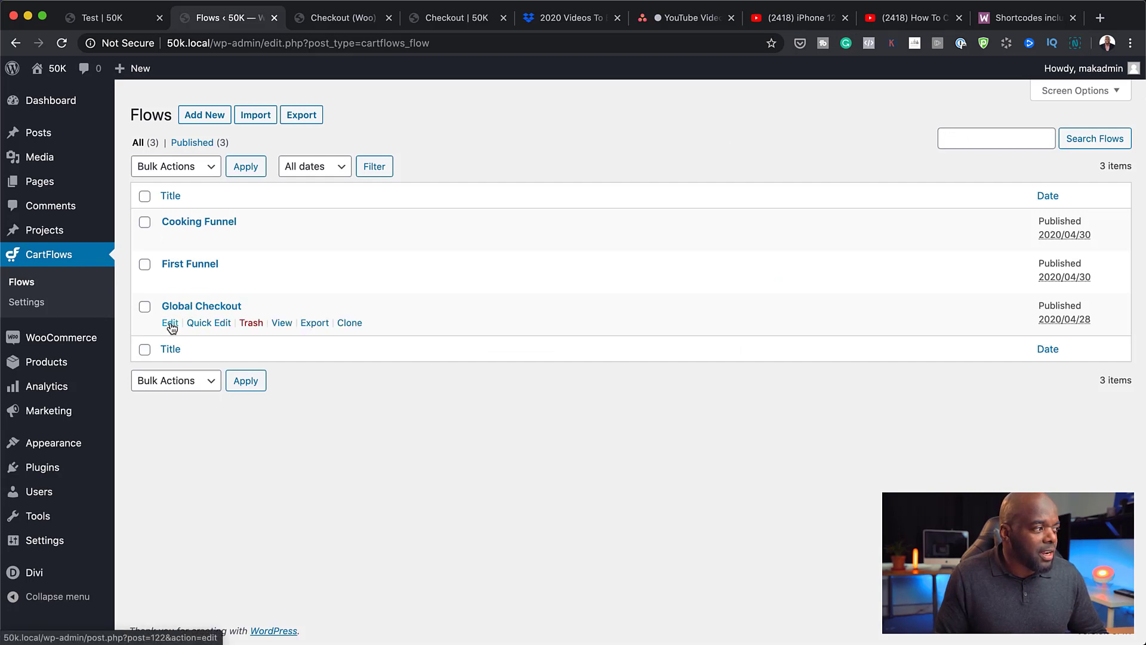
click(185, 312)
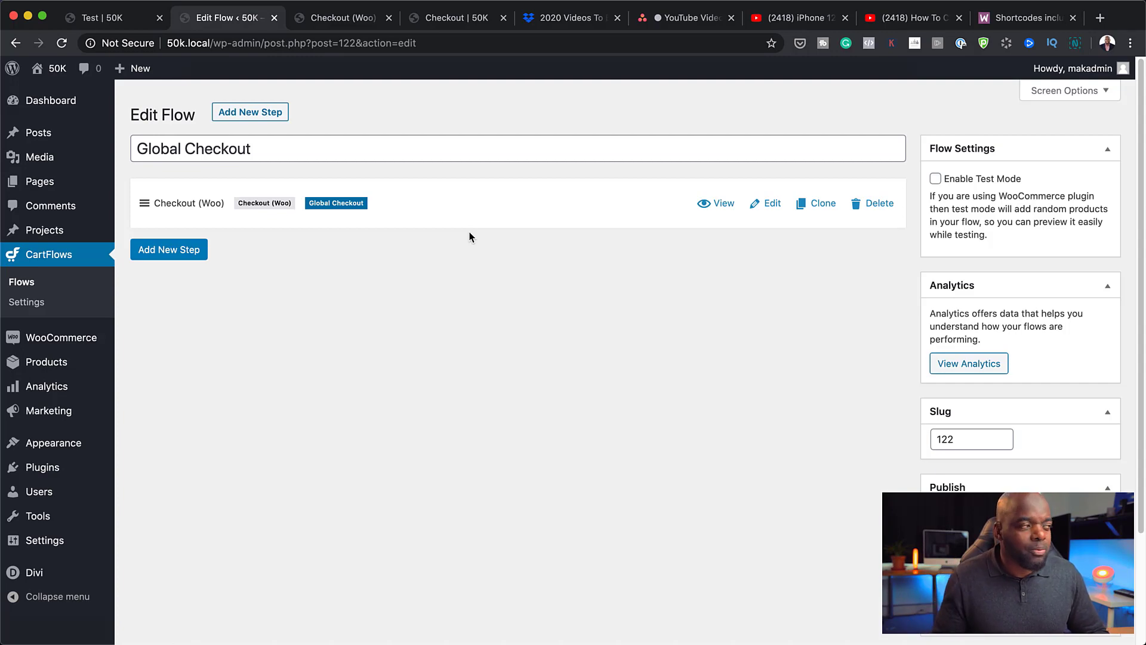
Add a thank-you step to the Global Checkout flow by importing the second ready template of the Thank You (Woo) category.
click(182, 249)
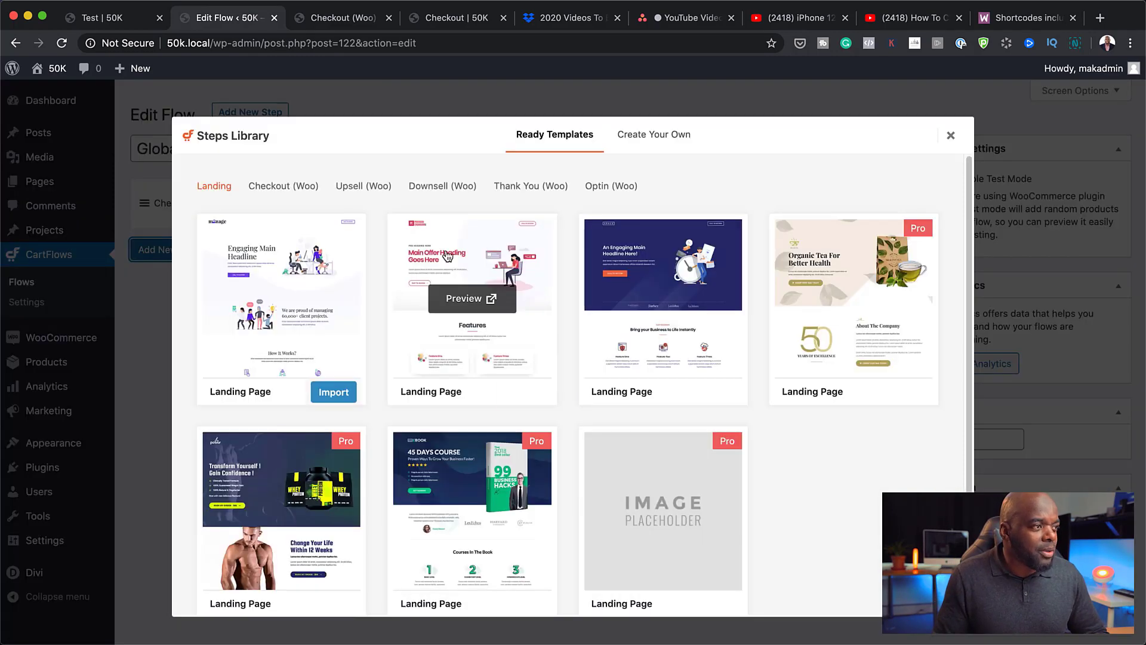
click(555, 190)
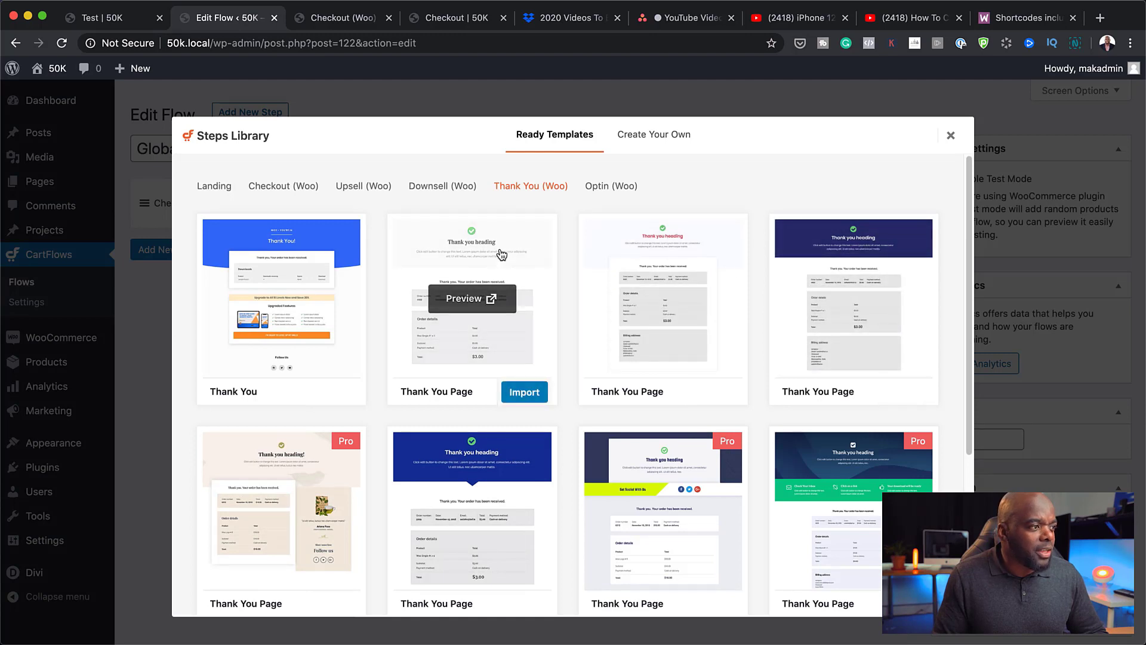
click(523, 395)
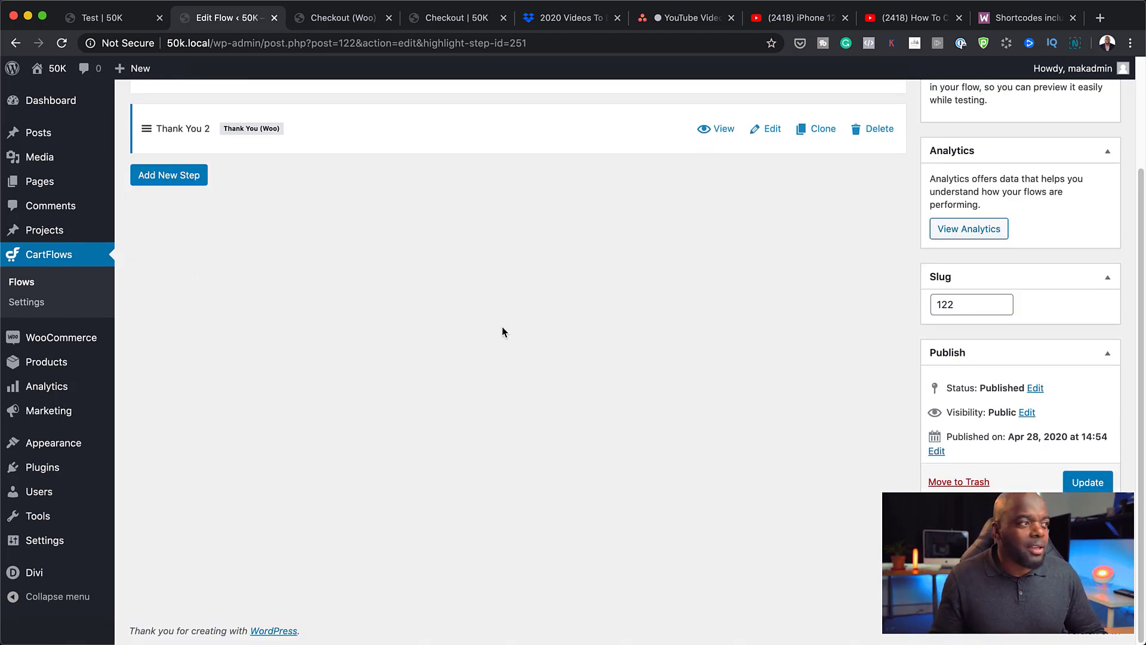
Delete the Thank You 2 step from the Global Checkout flow.
scroll(502, 327, up, 5)
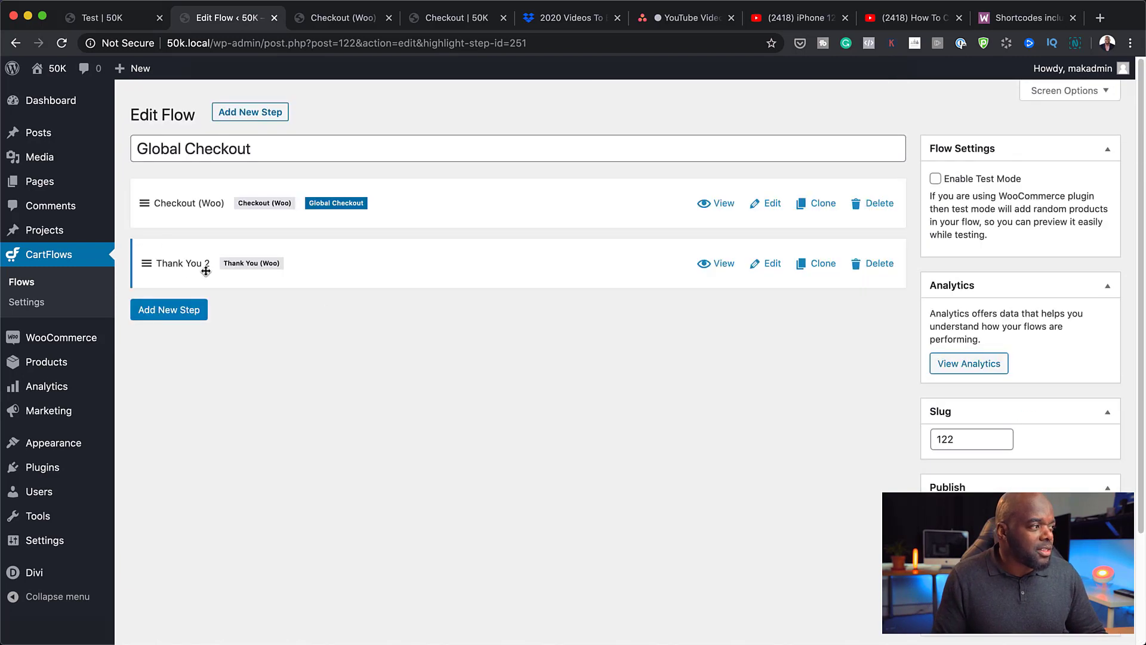
click(883, 265)
click(696, 124)
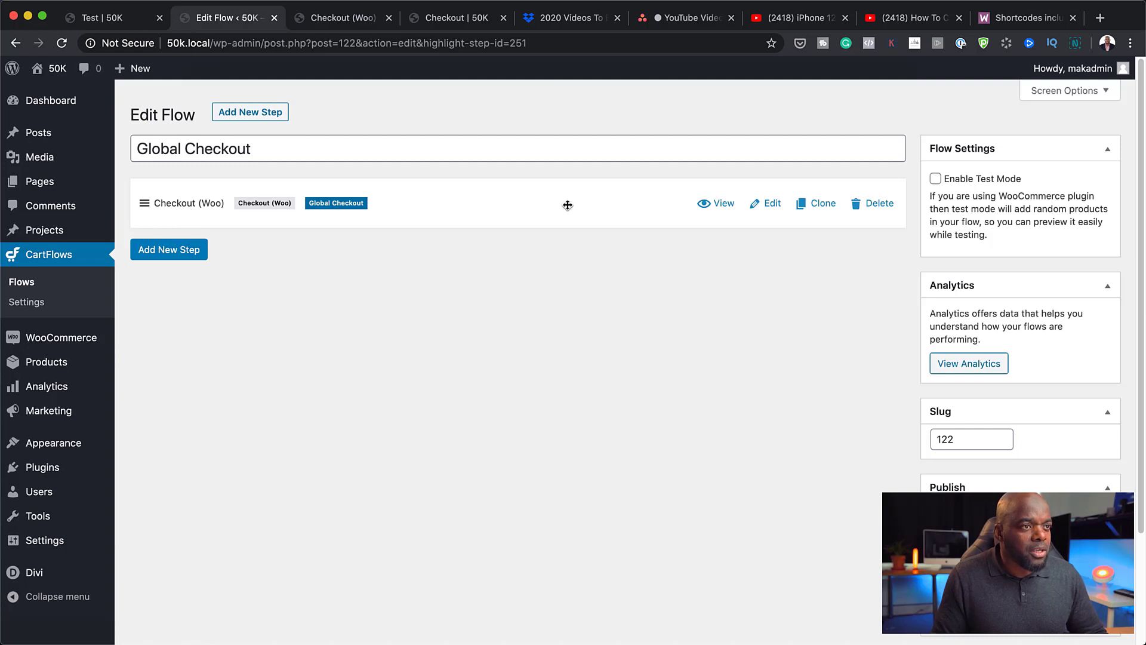
Open the flow's Checkout (Woo) step for editing and look at its Checkout Layout settings.
click(776, 205)
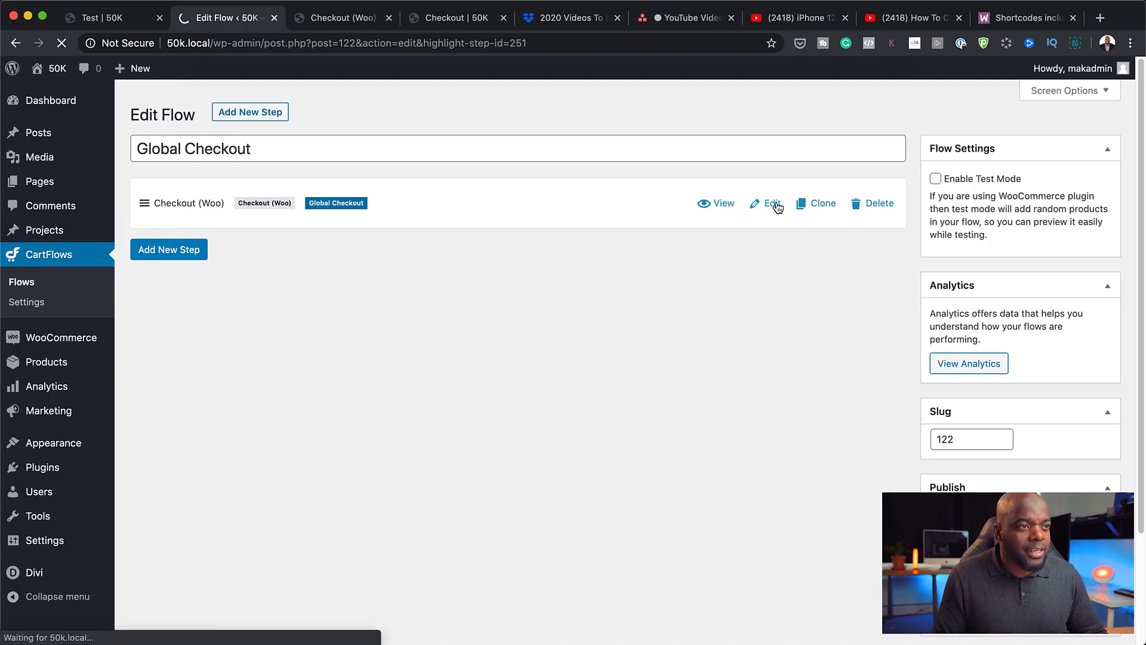
scroll(592, 429, down, 5)
scroll(592, 429, up, 5)
scroll(592, 428, down, 5)
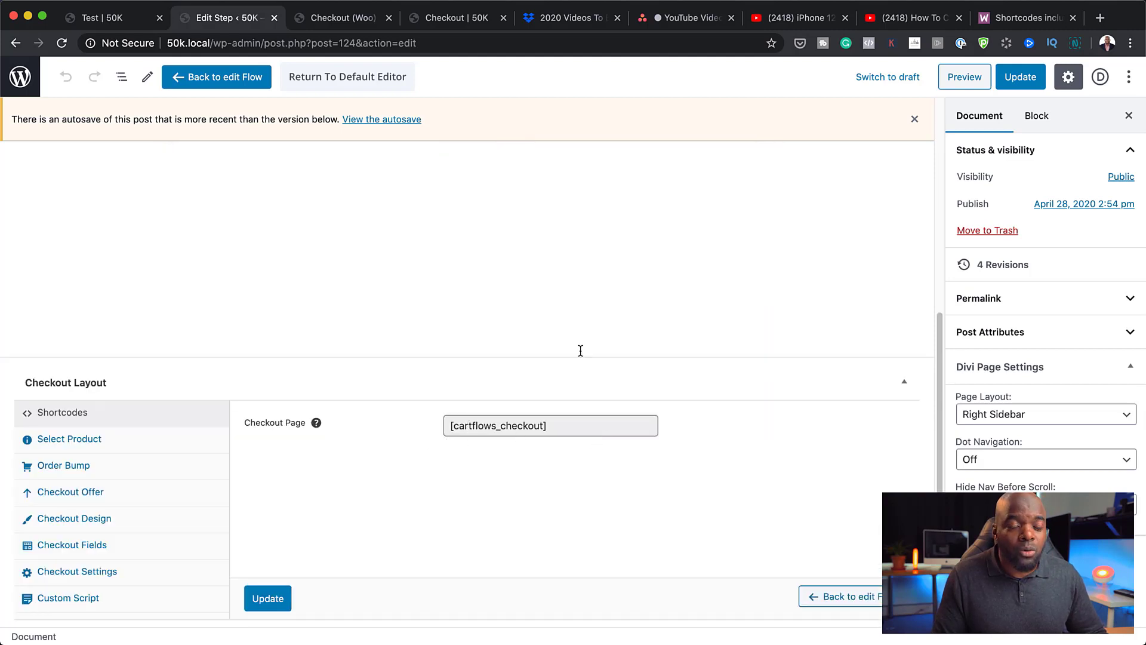
scroll(634, 321, up, 5)
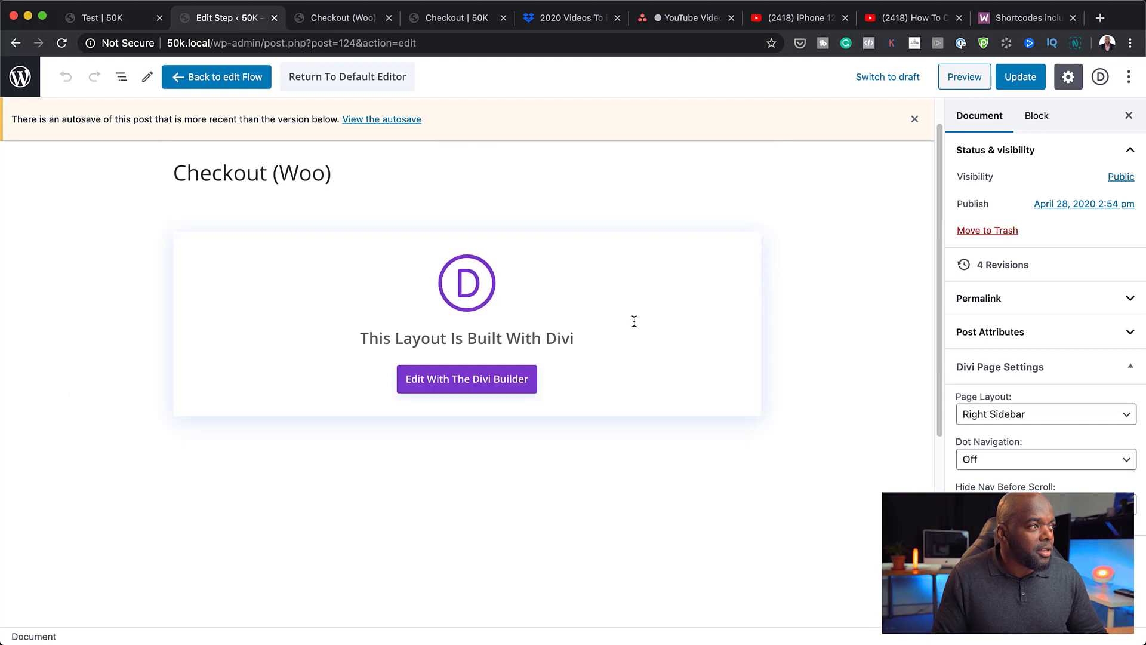
Open the Checkout (Woo) layout in the Divi Builder with its autosave restored, and expand the builder's page controls.
click(463, 385)
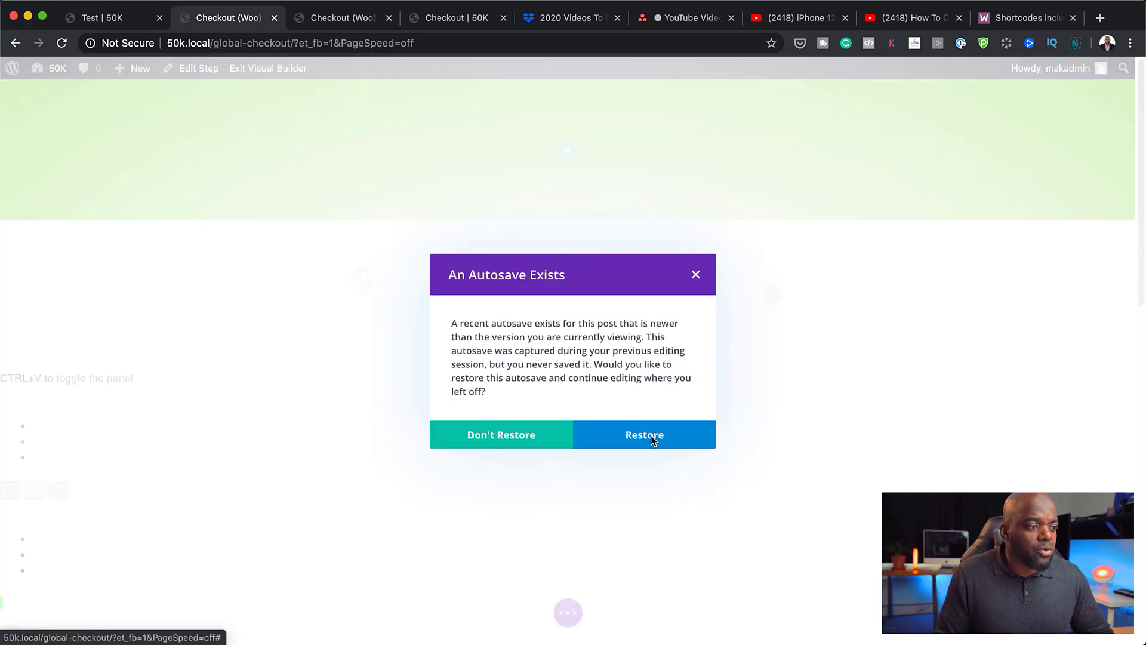
click(653, 440)
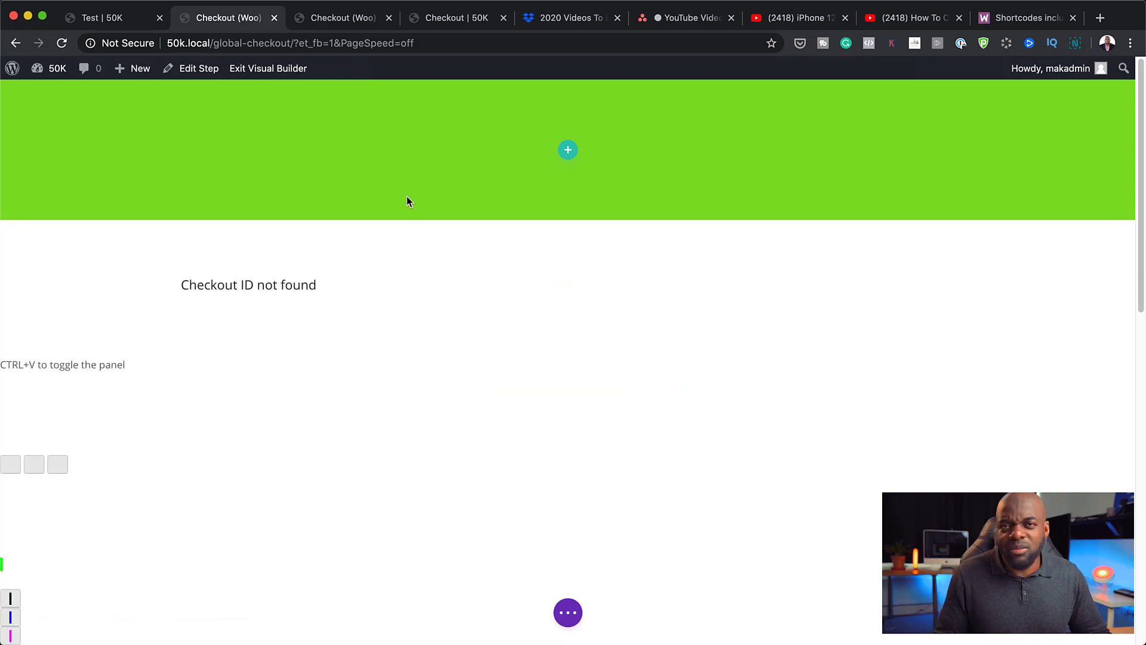
click(570, 609)
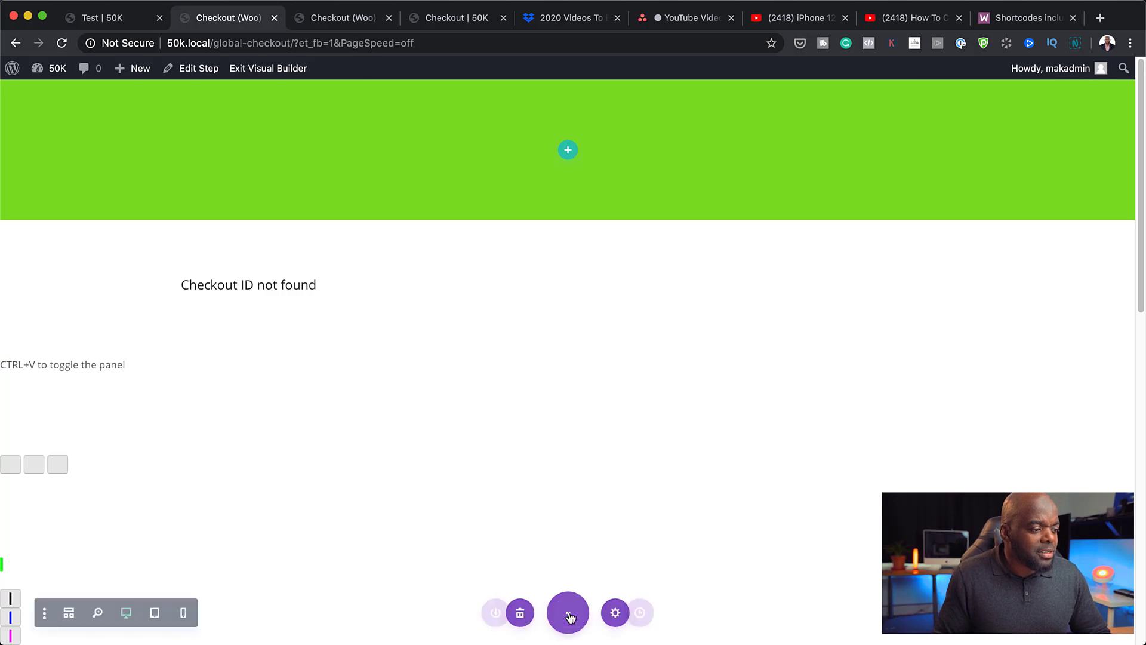
Show the layout as a wireframe and give the first section the street-crowd photo business-07.jpg as its background image.
click(55, 613)
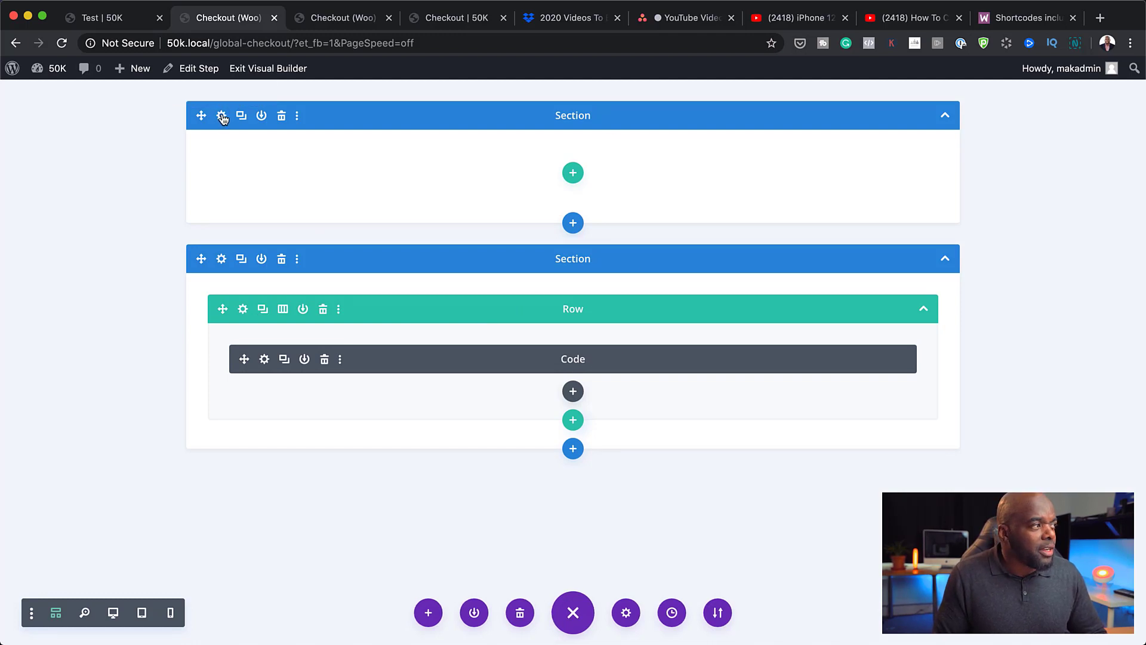
click(222, 117)
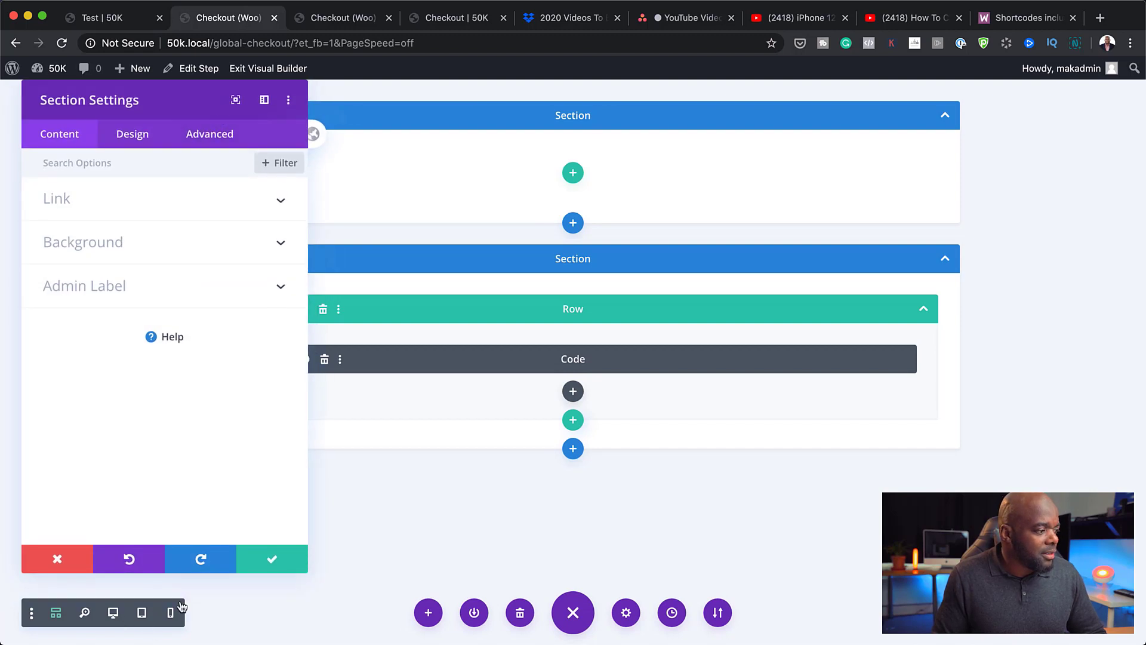
click(265, 100)
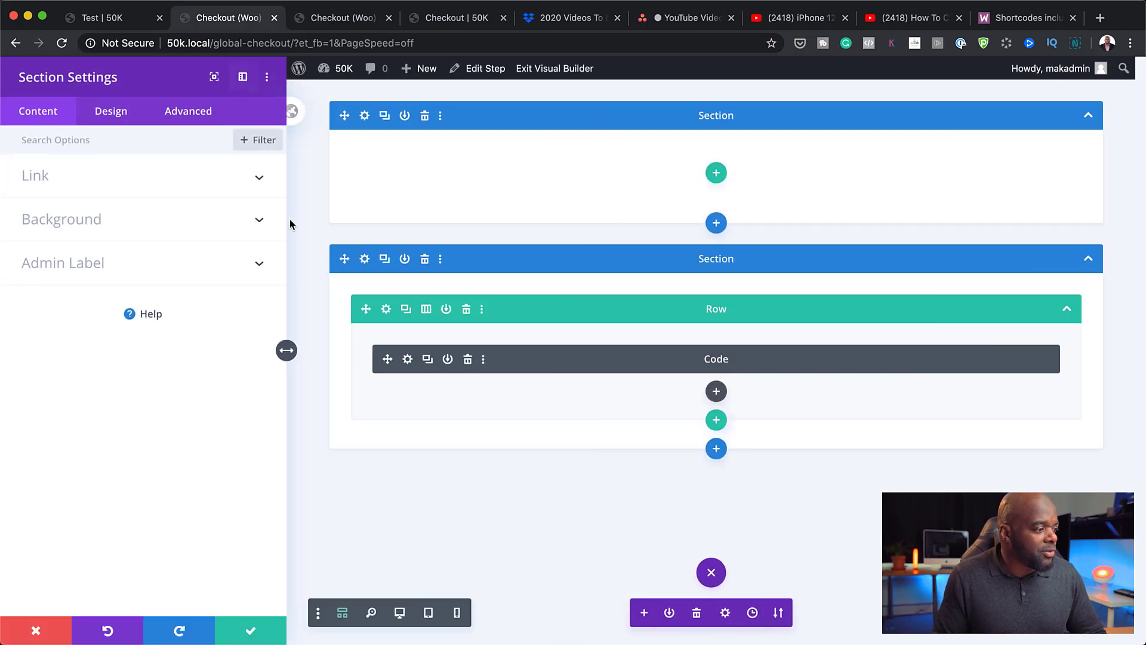
click(87, 222)
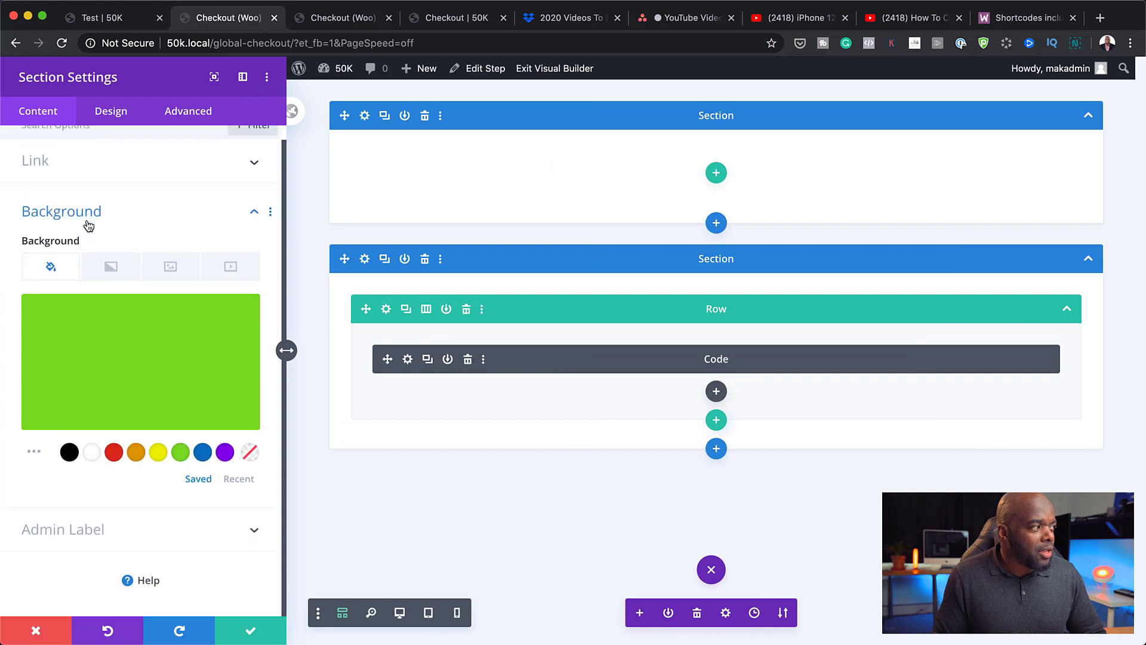
click(169, 270)
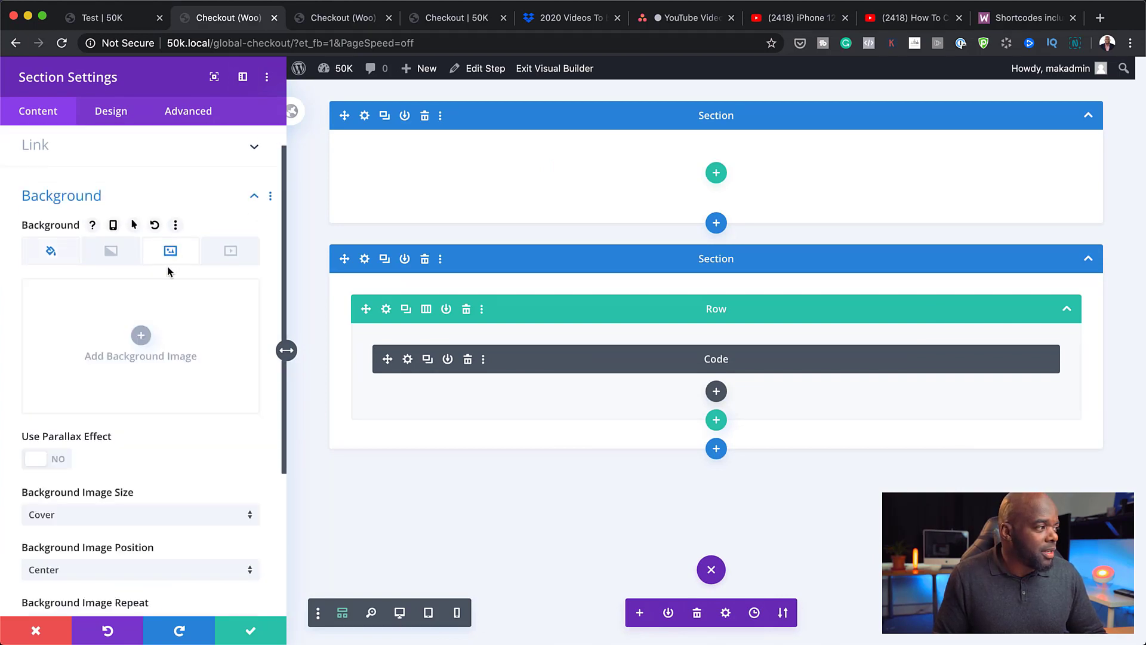
click(141, 335)
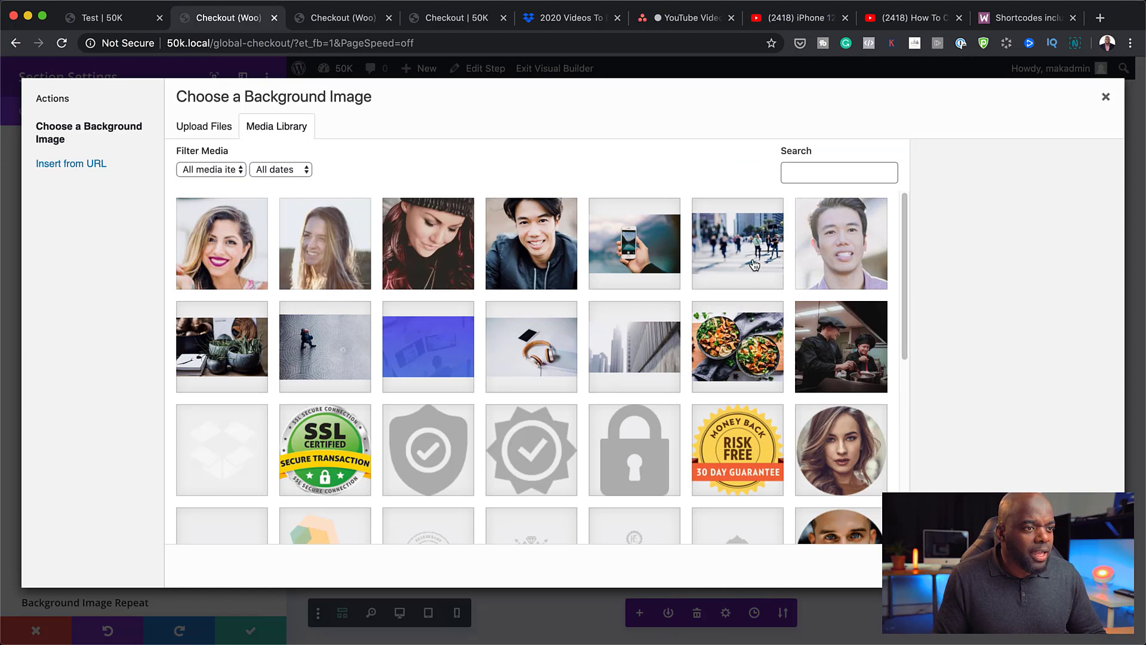
scroll(741, 265, down, 4)
scroll(741, 265, down, 3)
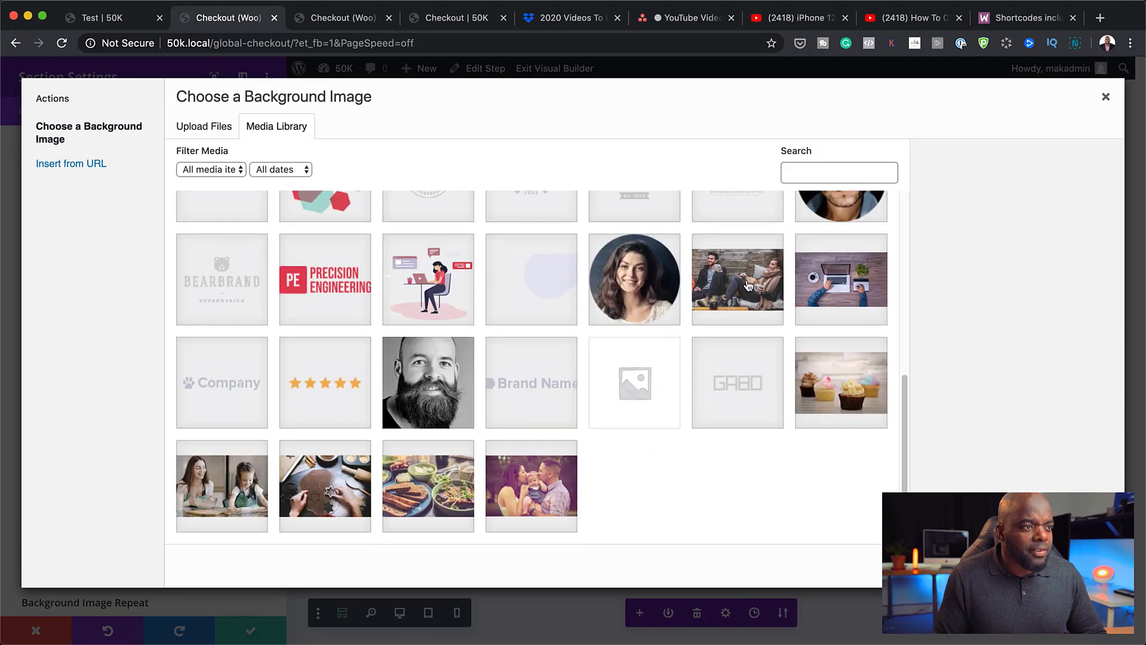
scroll(743, 312, up, 7)
click(746, 248)
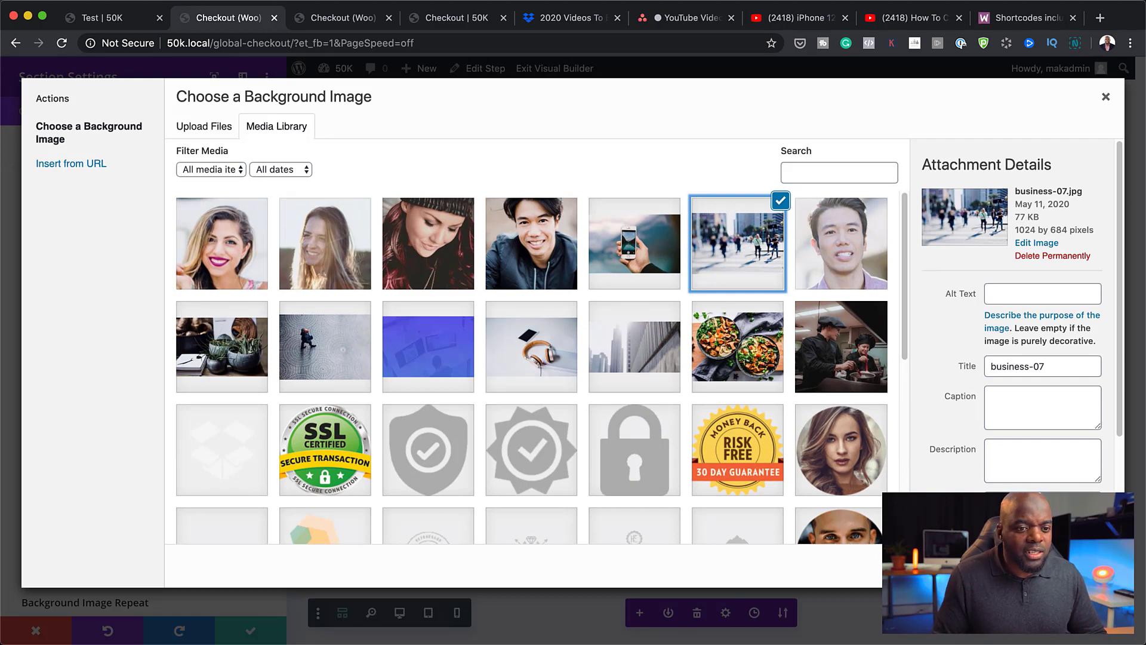
double_click(747, 248)
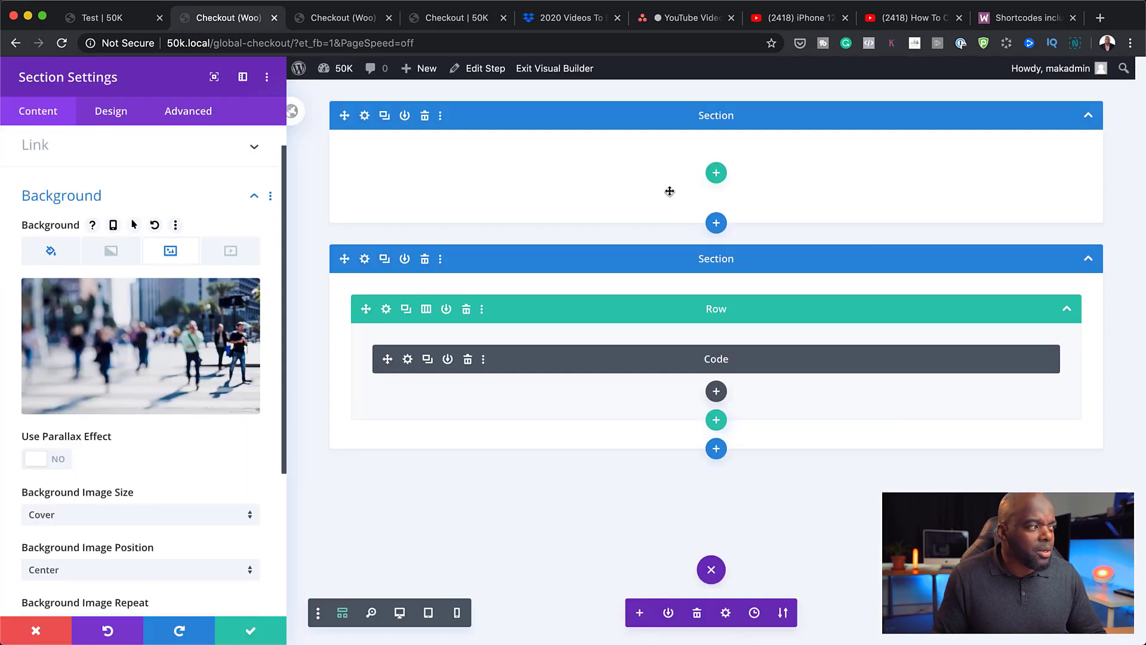
Set the first section's background colour to black and preview the page in desktop view.
click(51, 251)
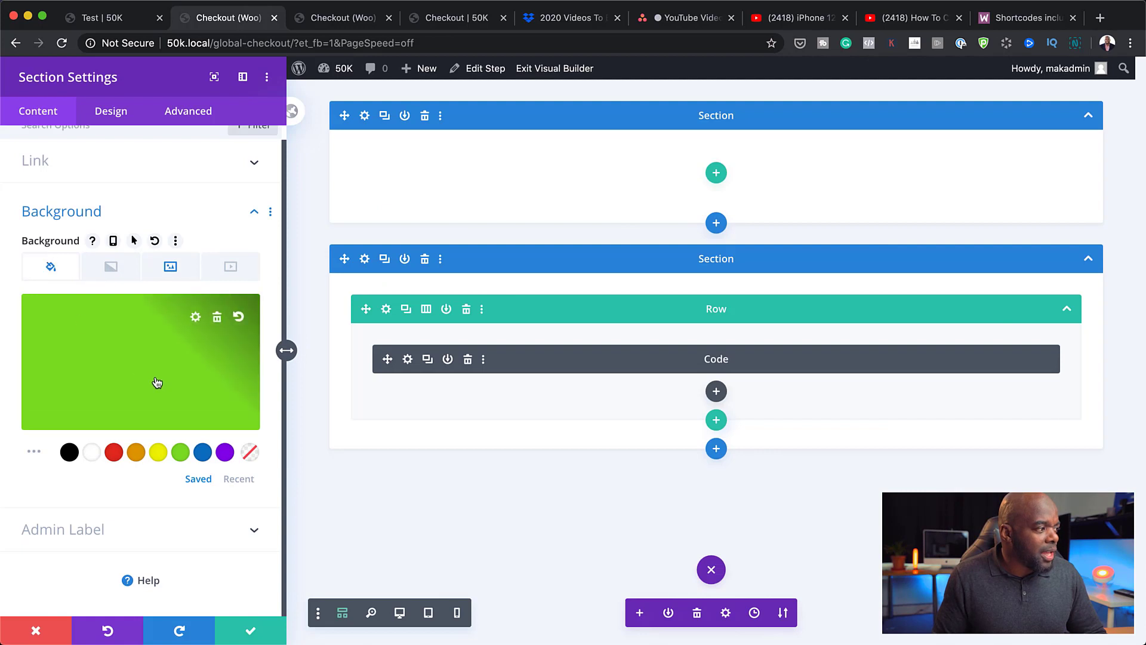
click(68, 451)
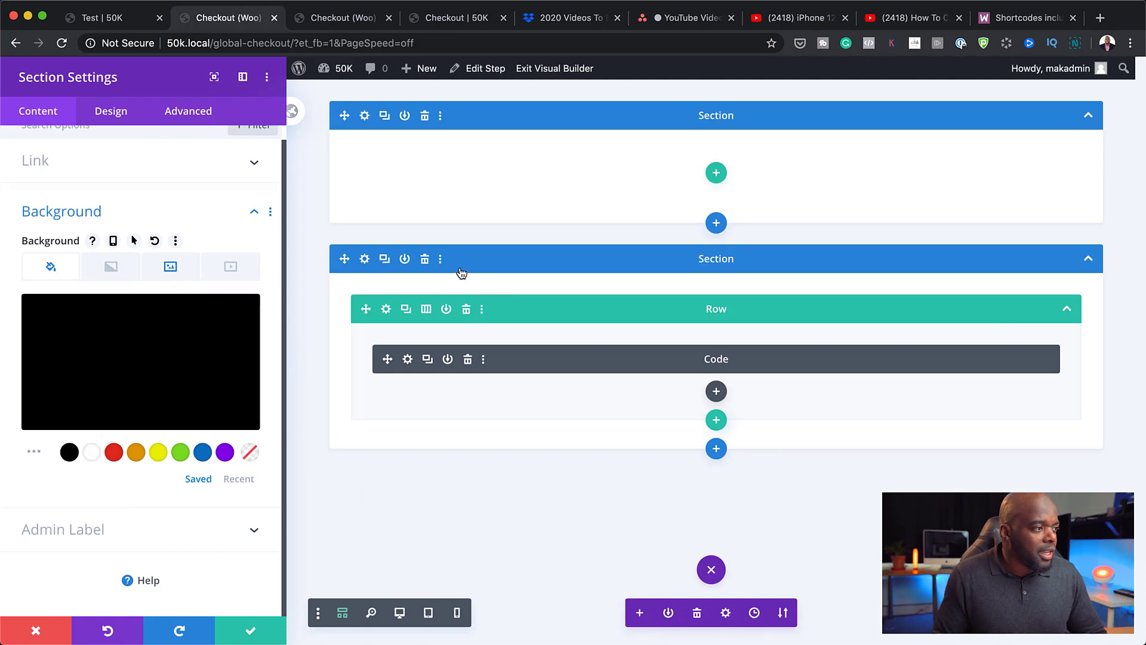
click(400, 613)
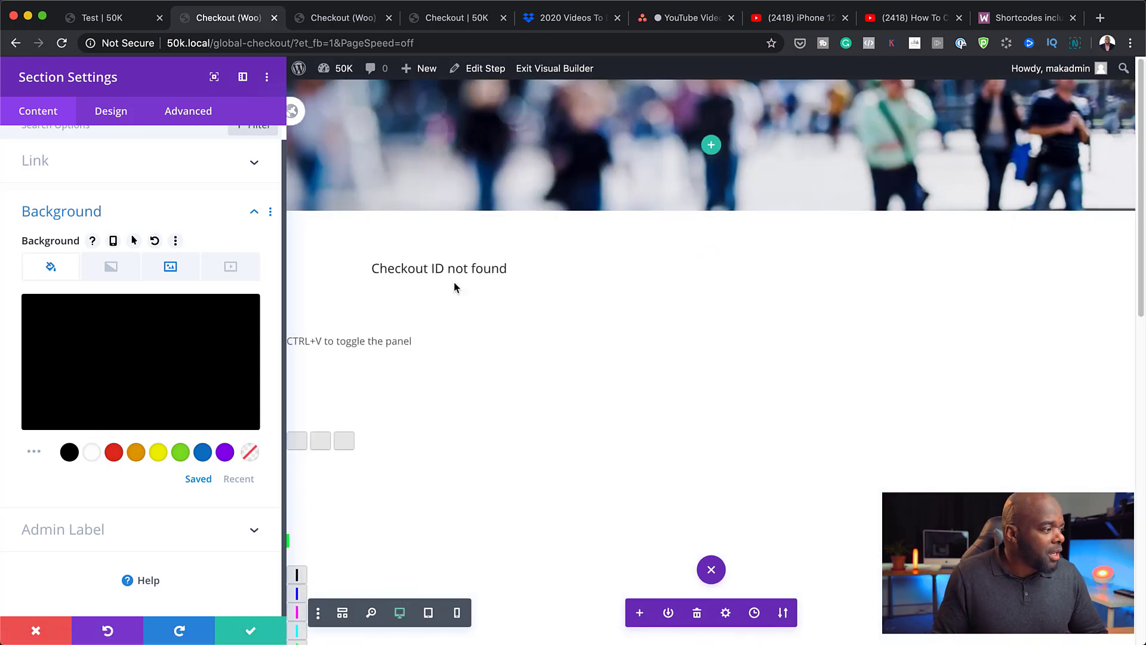
Set the first section's background image blend to Multiply.
click(172, 266)
scroll(173, 401, down, 5)
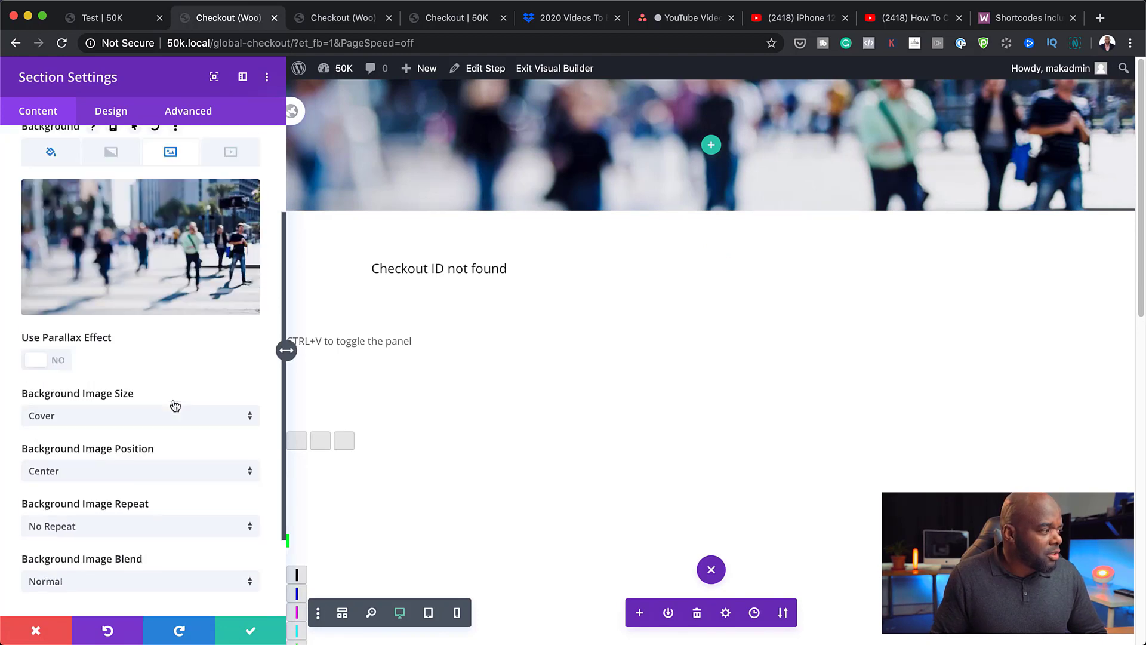
click(141, 470)
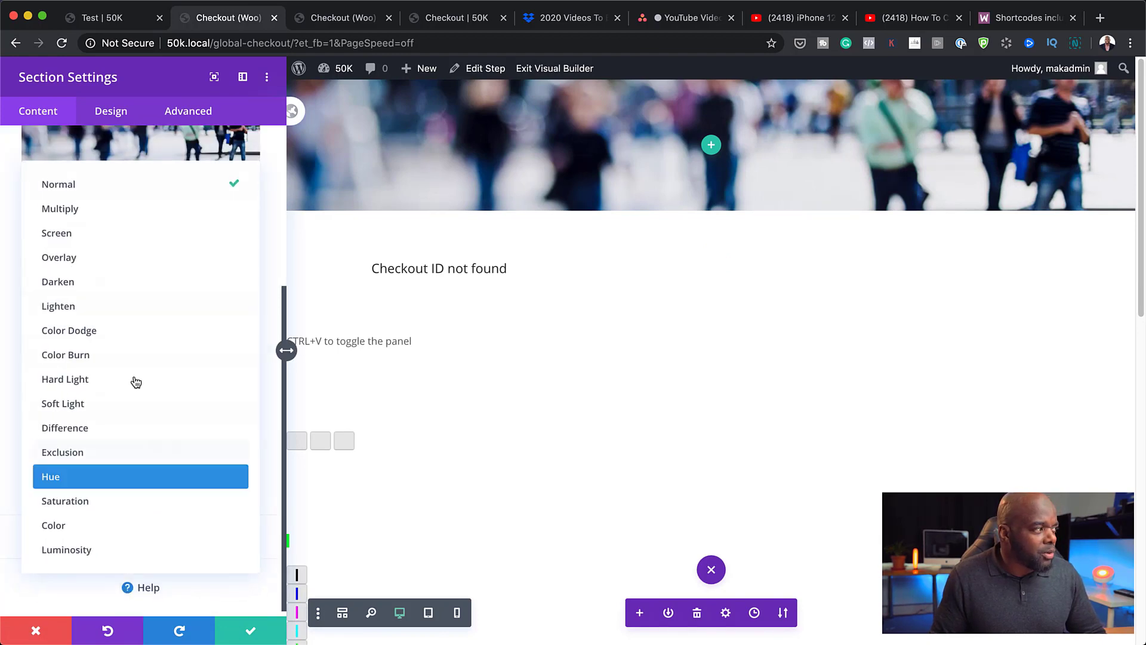
click(138, 208)
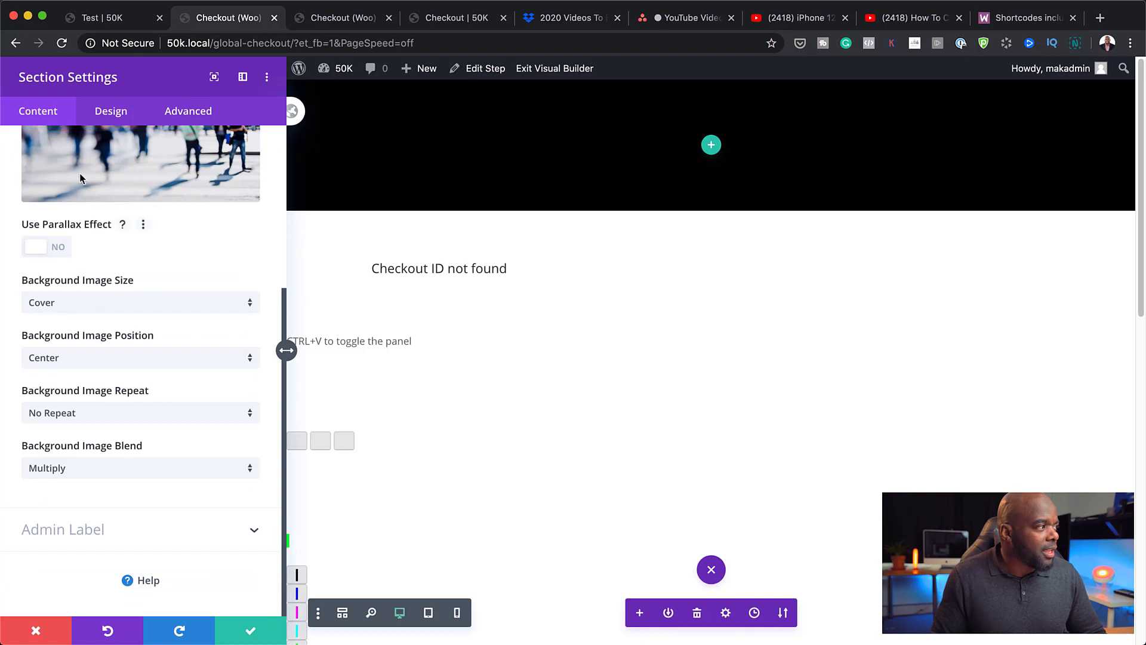
Reduce the opacity of the first section's black background colour to rgba(0,0,0,0.81).
scroll(128, 364, up, 5)
click(47, 281)
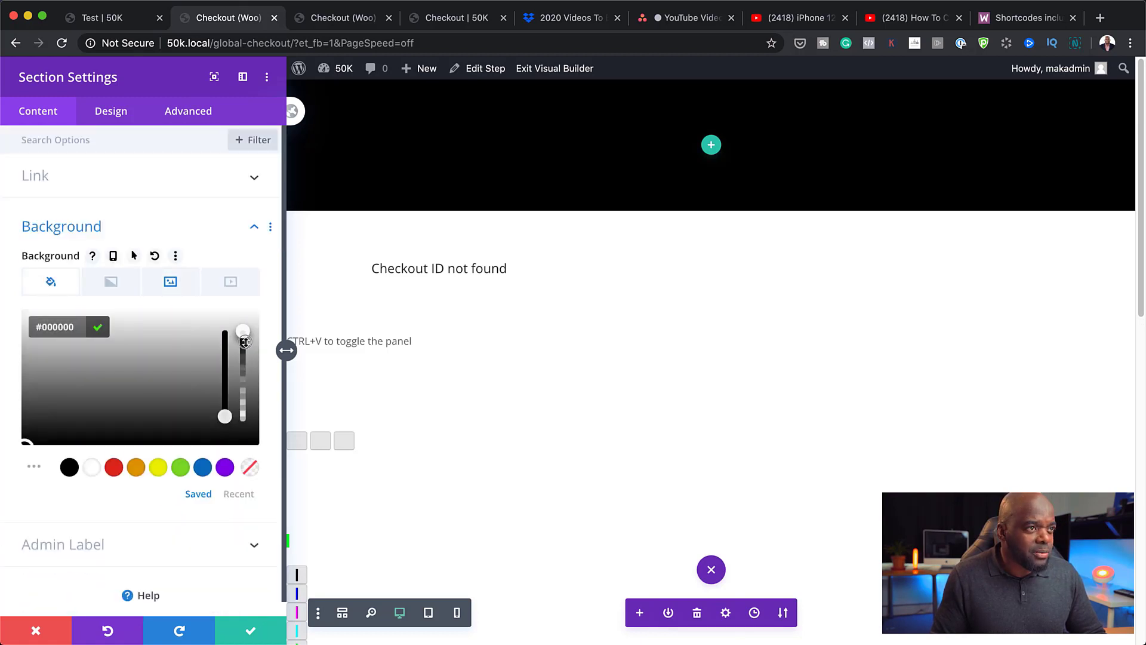
drag(244, 333, 243, 347)
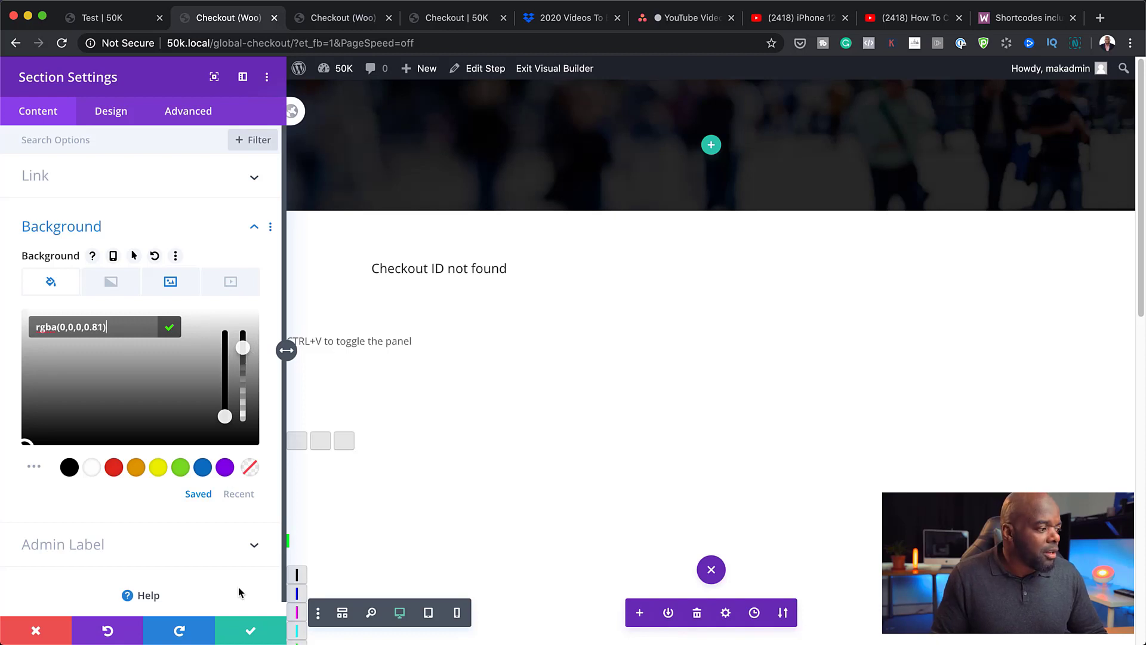
key(Return)
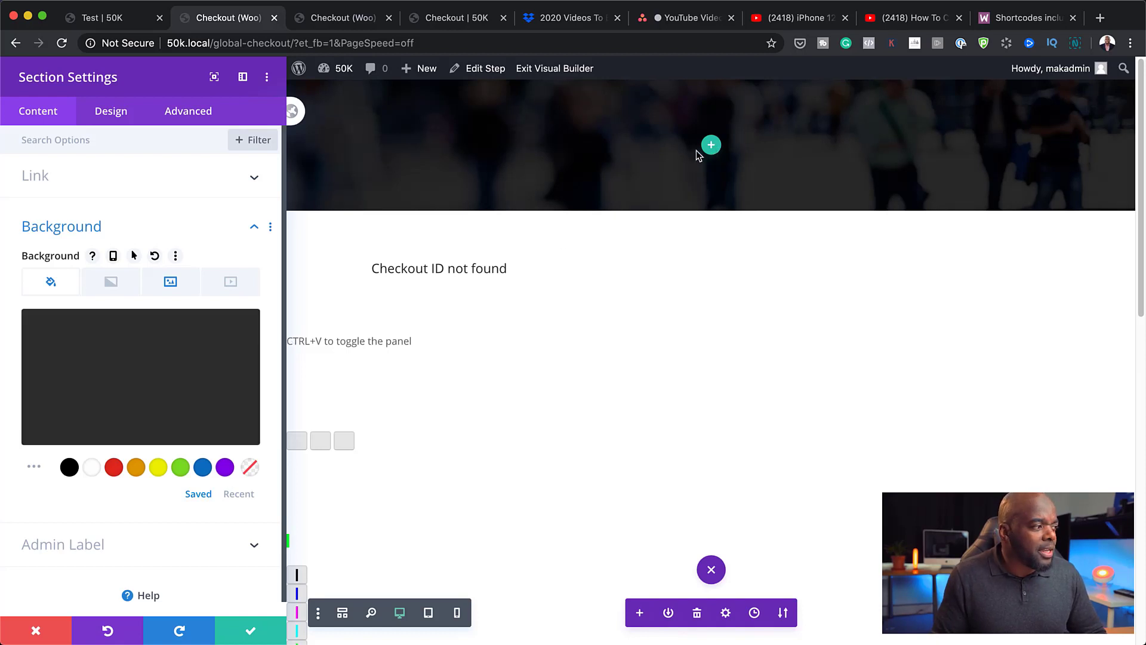
Insert a single-column row in the first section and add a Text module to it.
click(342, 612)
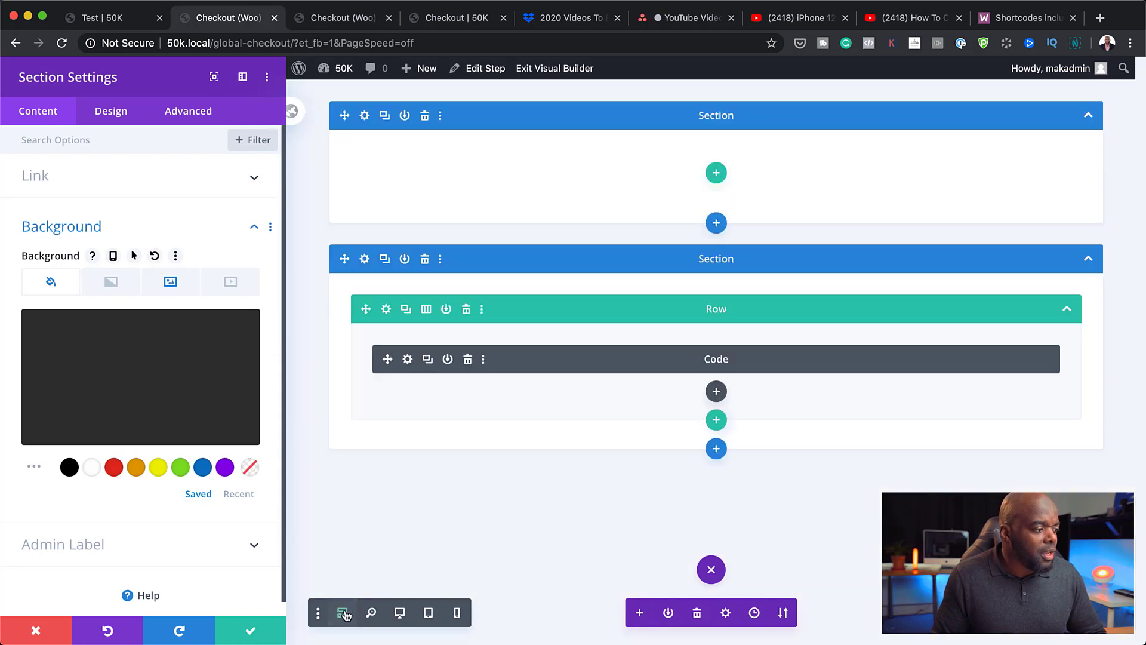
click(716, 172)
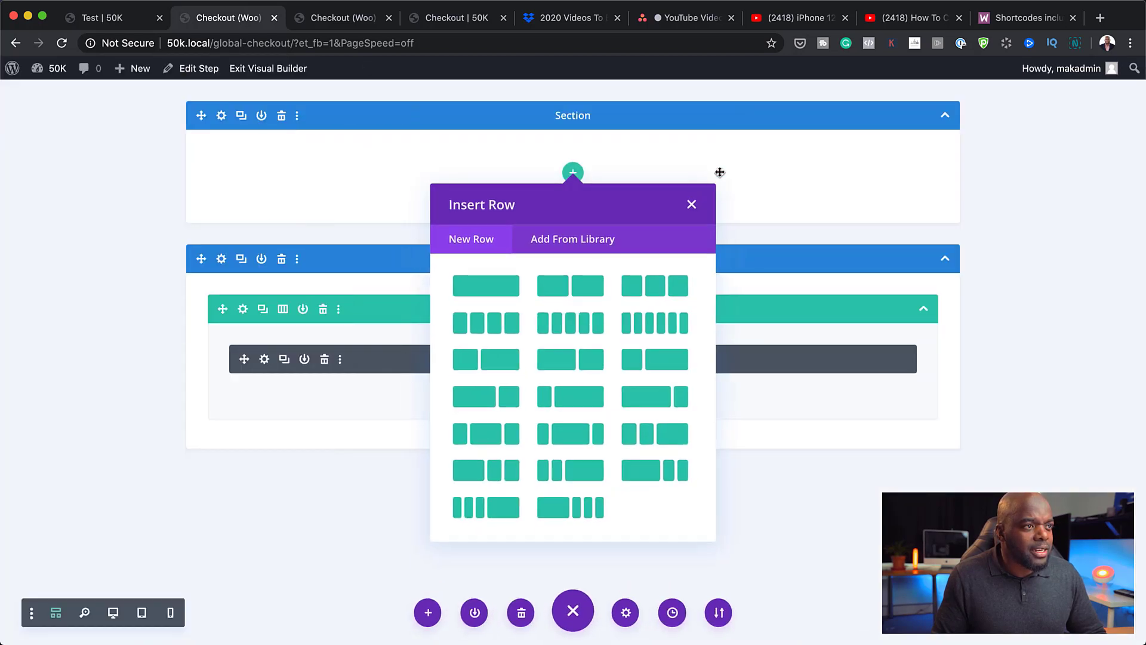
click(493, 291)
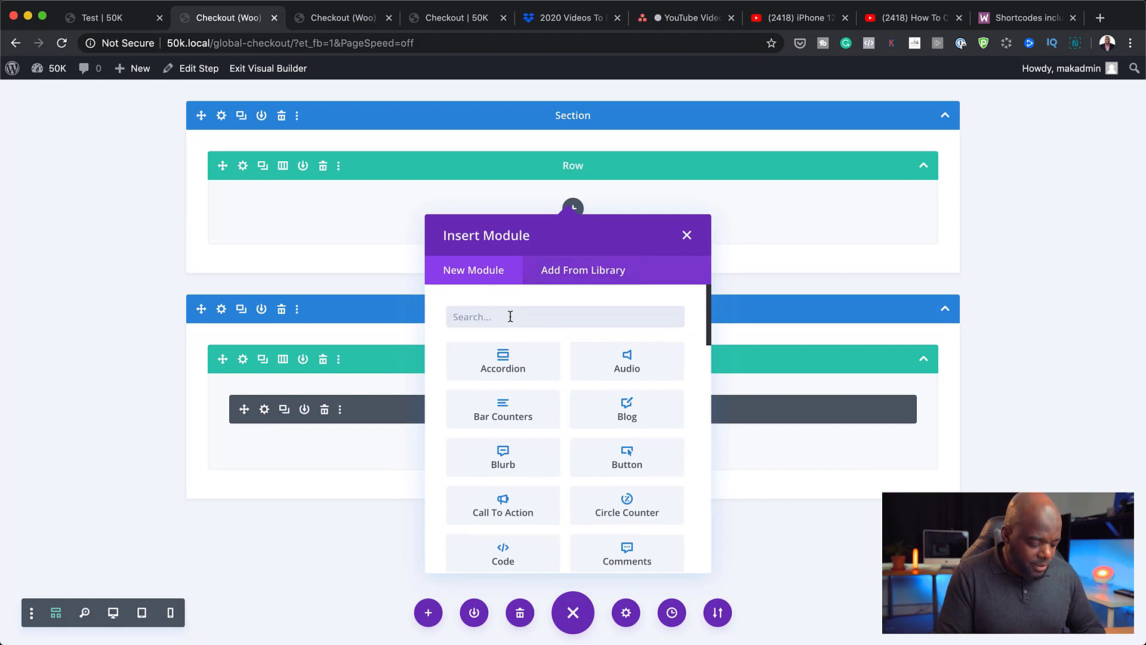
text(text)
click(520, 367)
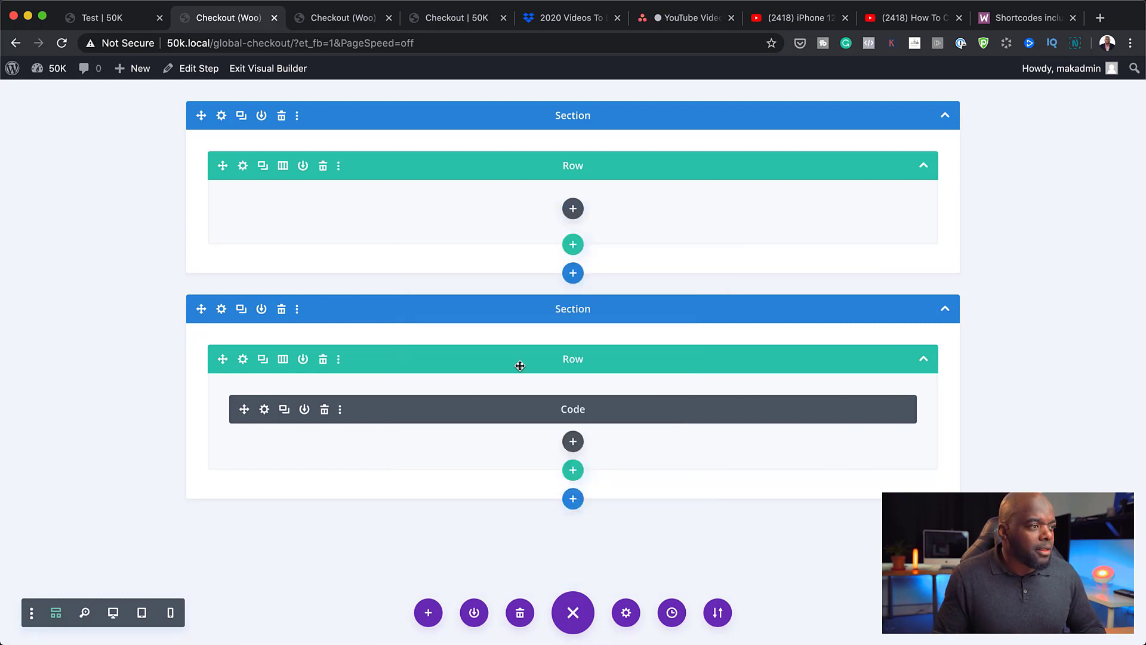
Enter "Checkout Page" as the Text module's body and format it as Heading 1.
click(97, 324)
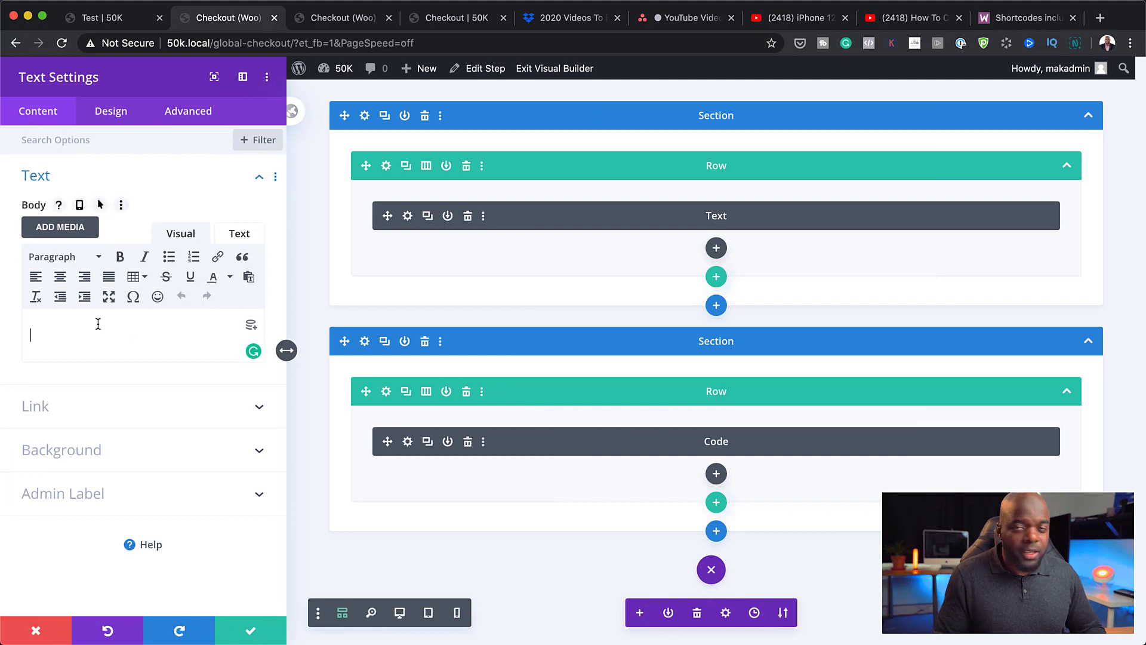
text(Che)
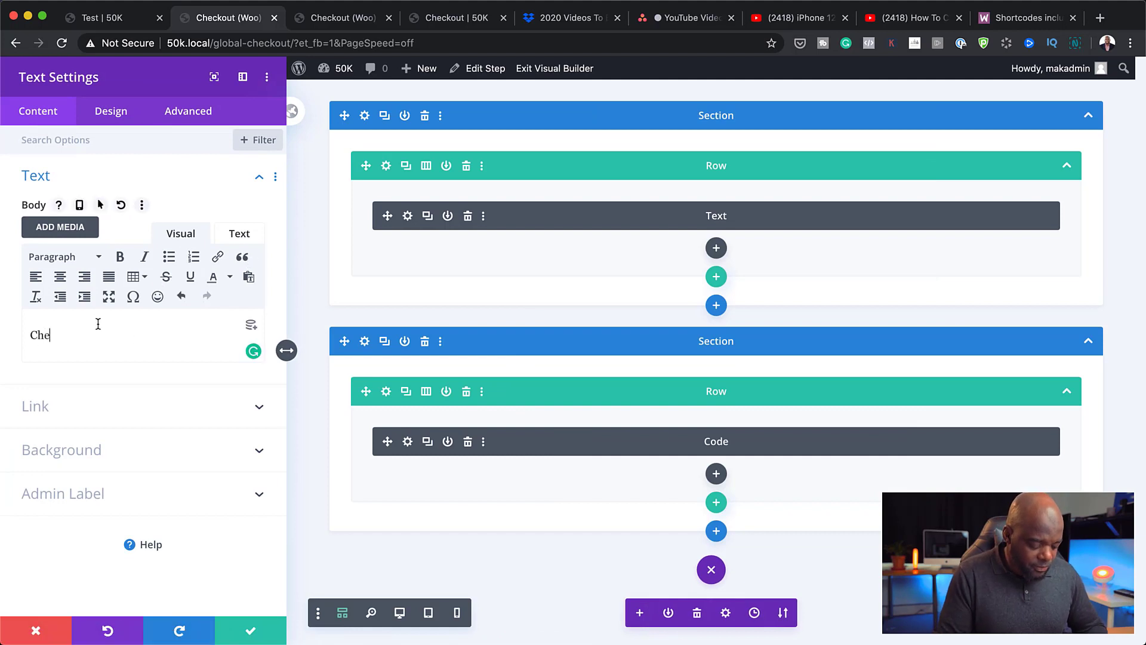
text(ckout Page)
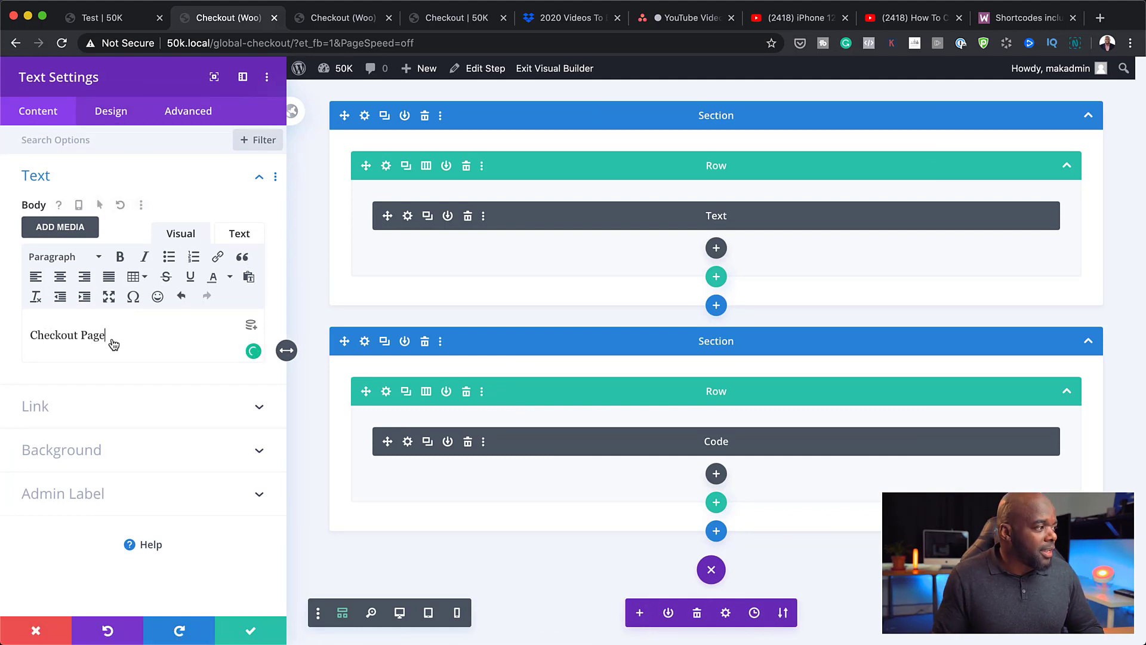
drag(111, 337, 27, 334)
click(86, 258)
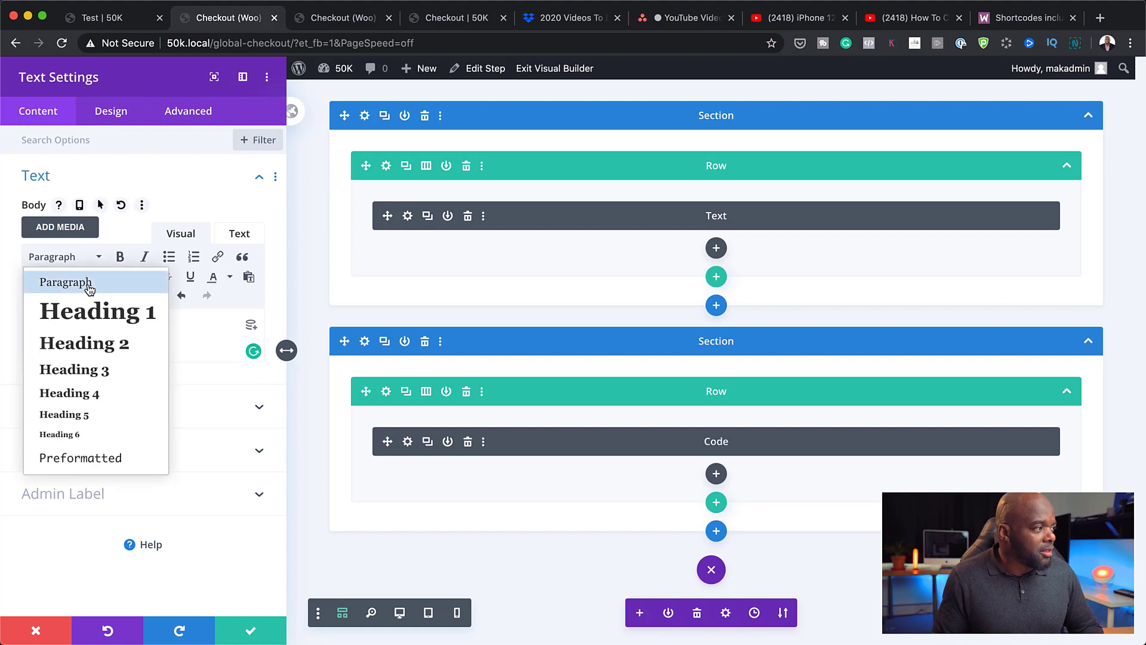
click(90, 315)
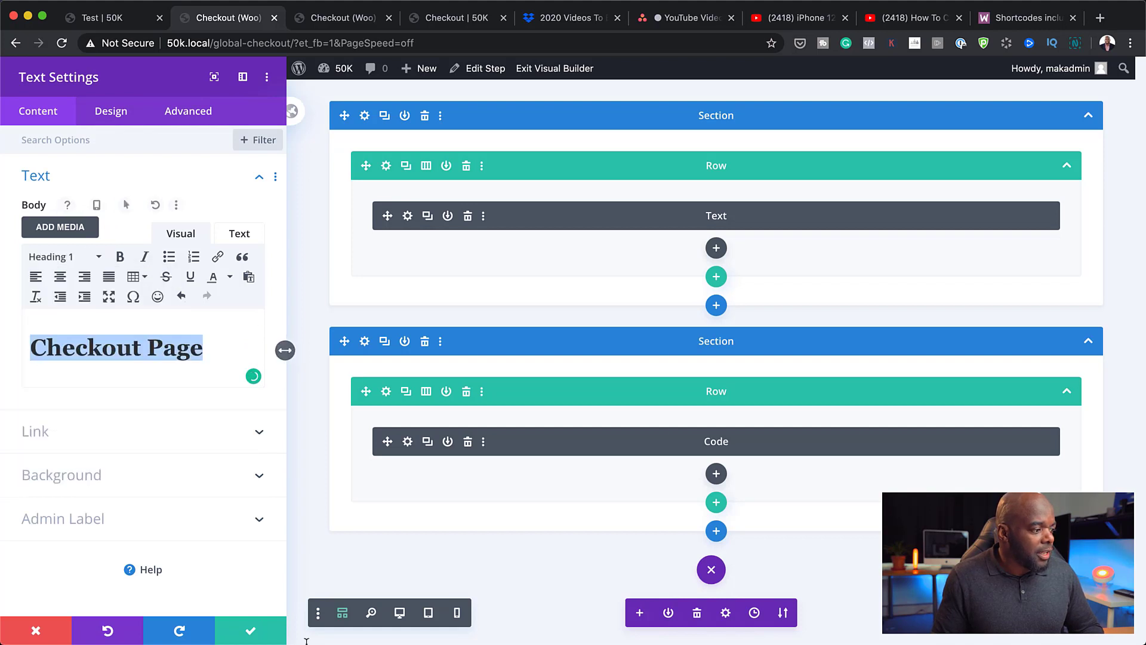
Style the Checkout Page H1 heading with the Poppins font and white text, previewing it in desktop view.
click(399, 613)
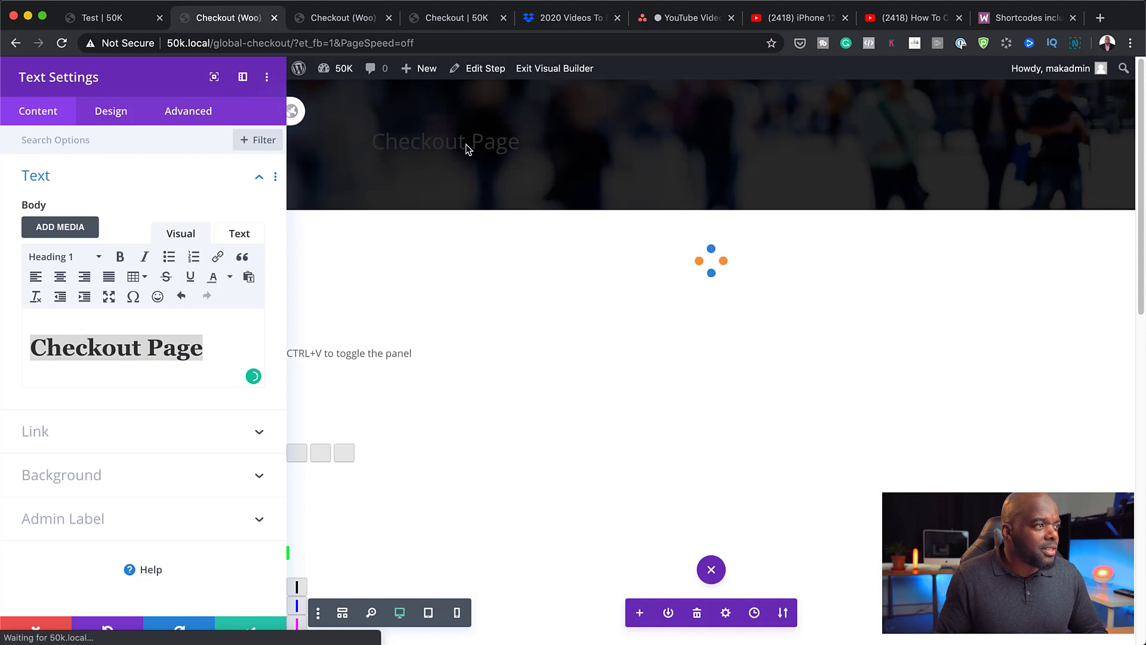
click(127, 113)
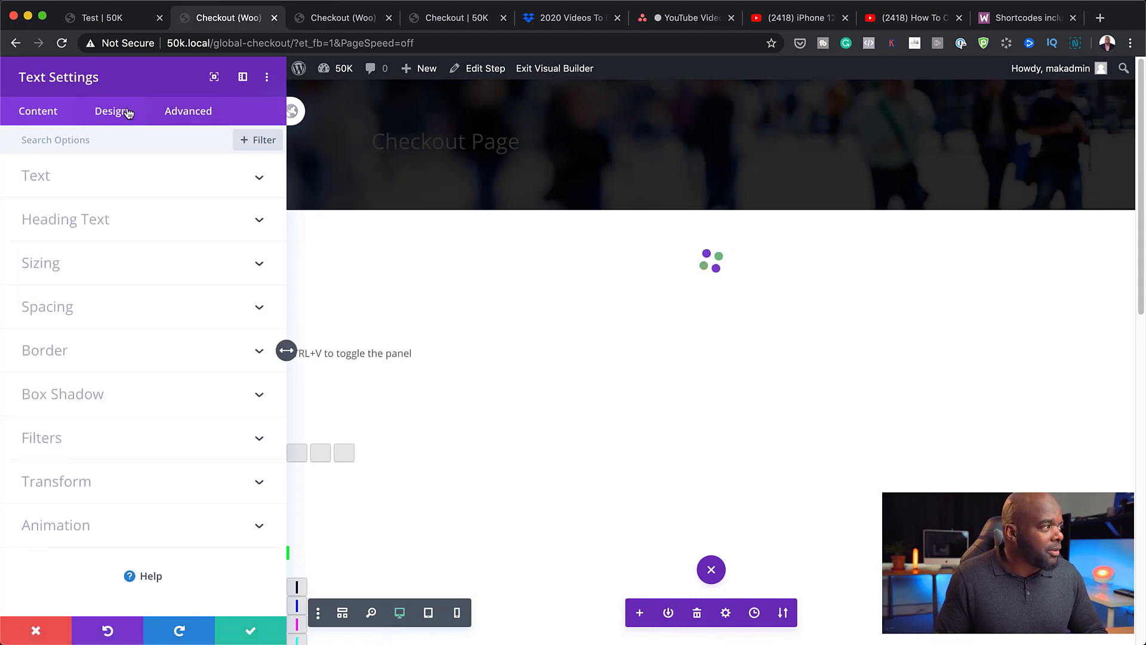
click(87, 220)
click(71, 245)
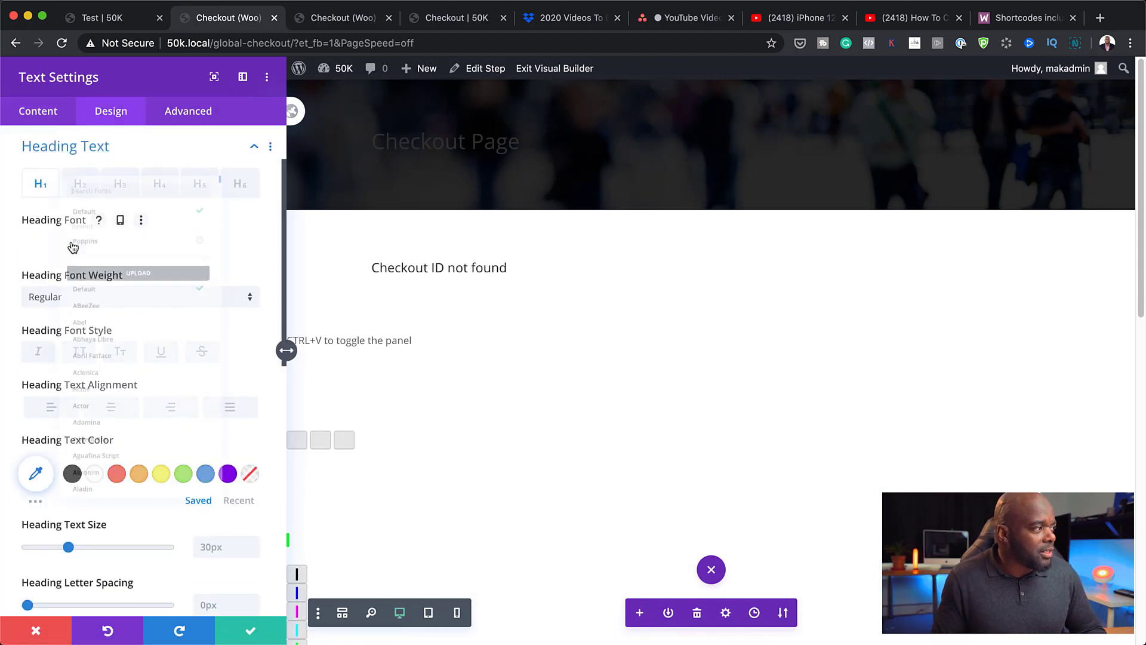
click(77, 200)
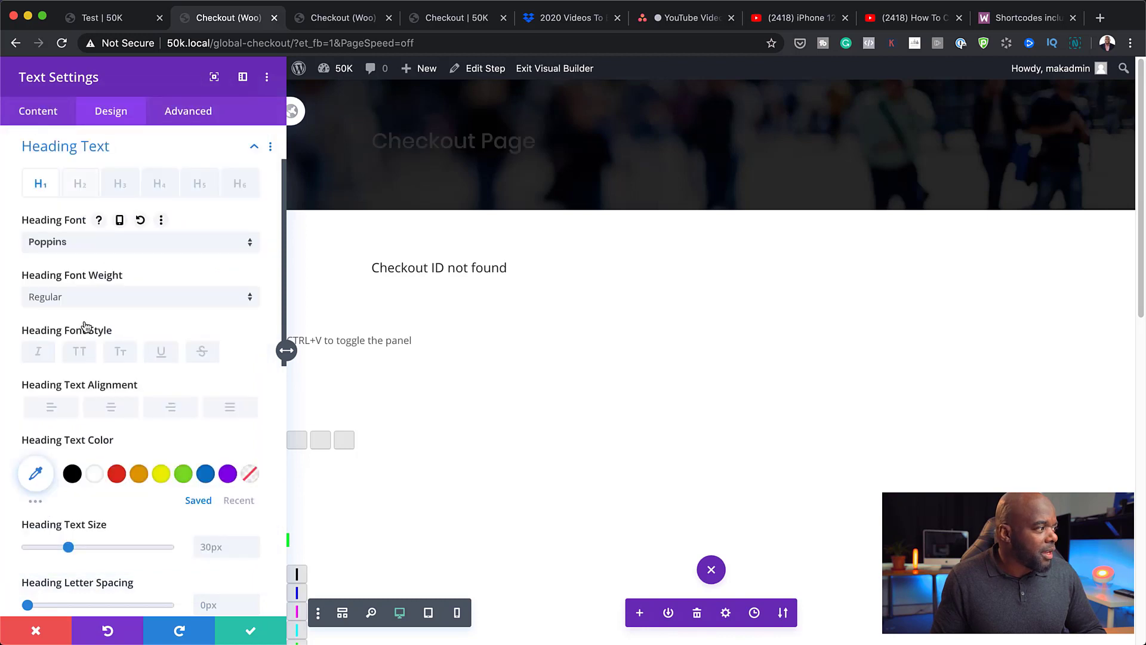
click(94, 476)
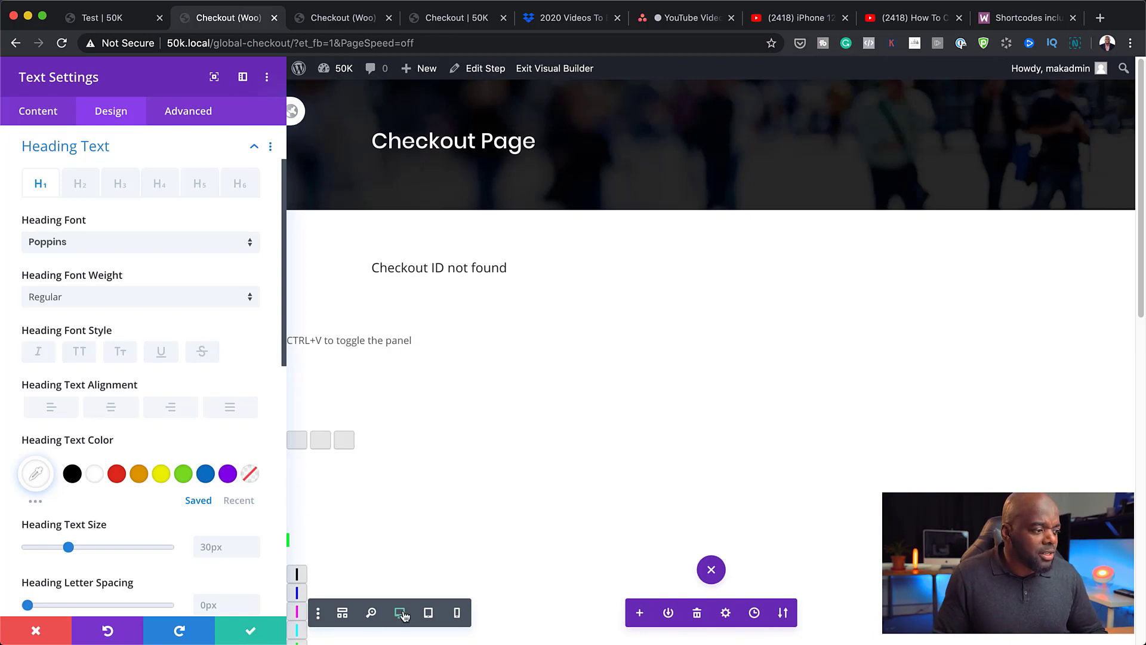
click(351, 615)
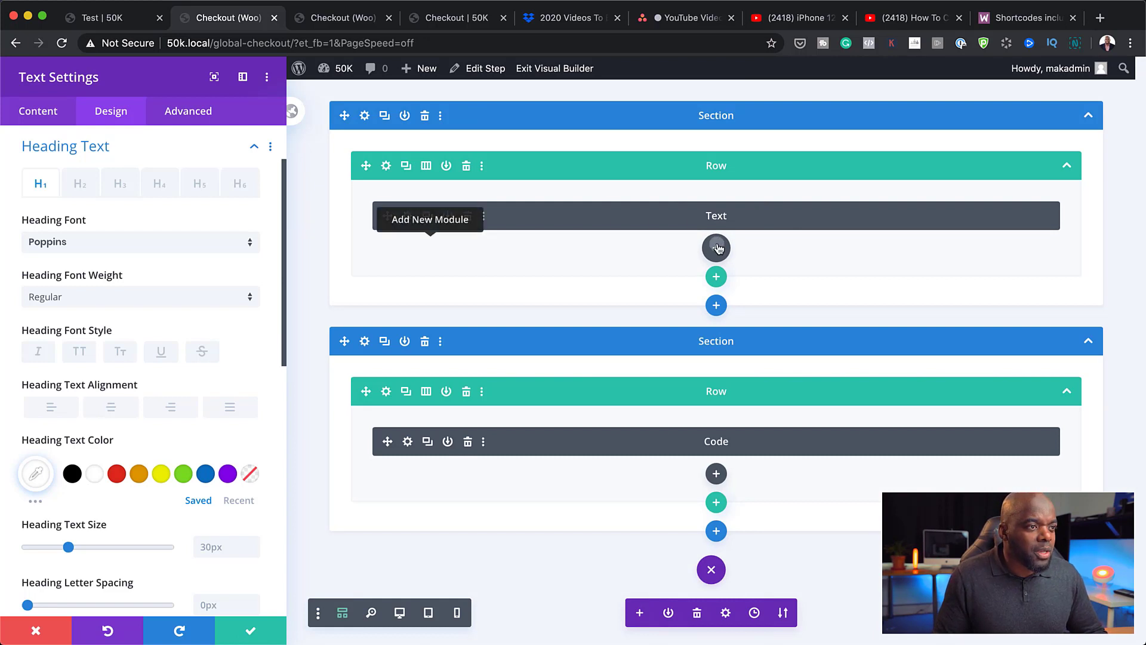
click(716, 248)
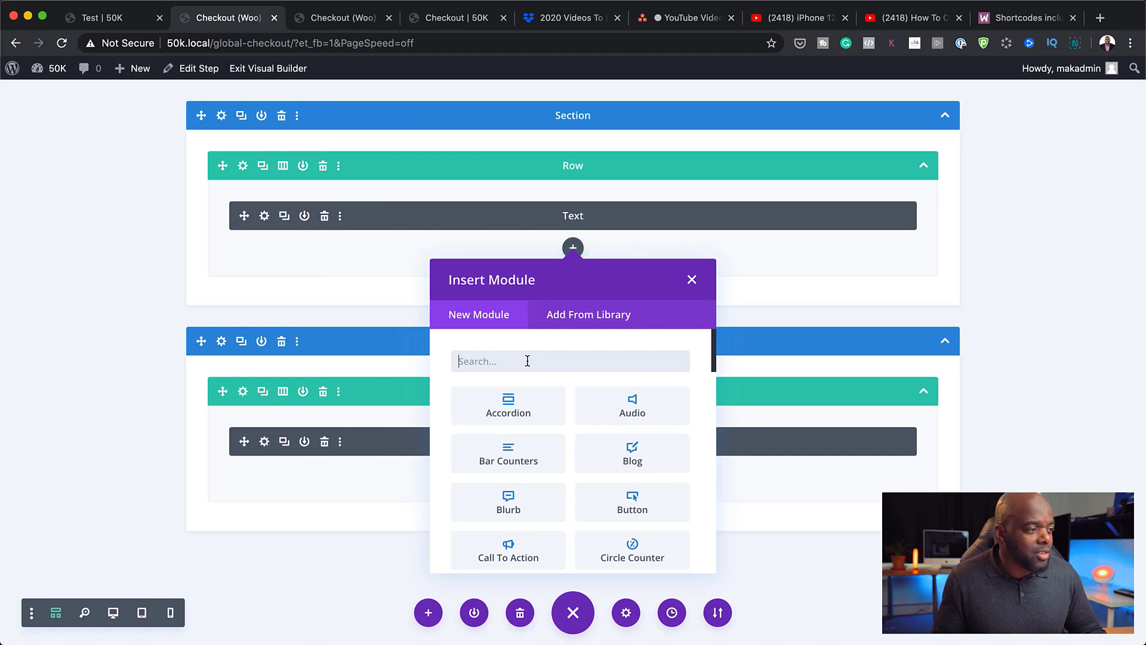
click(692, 280)
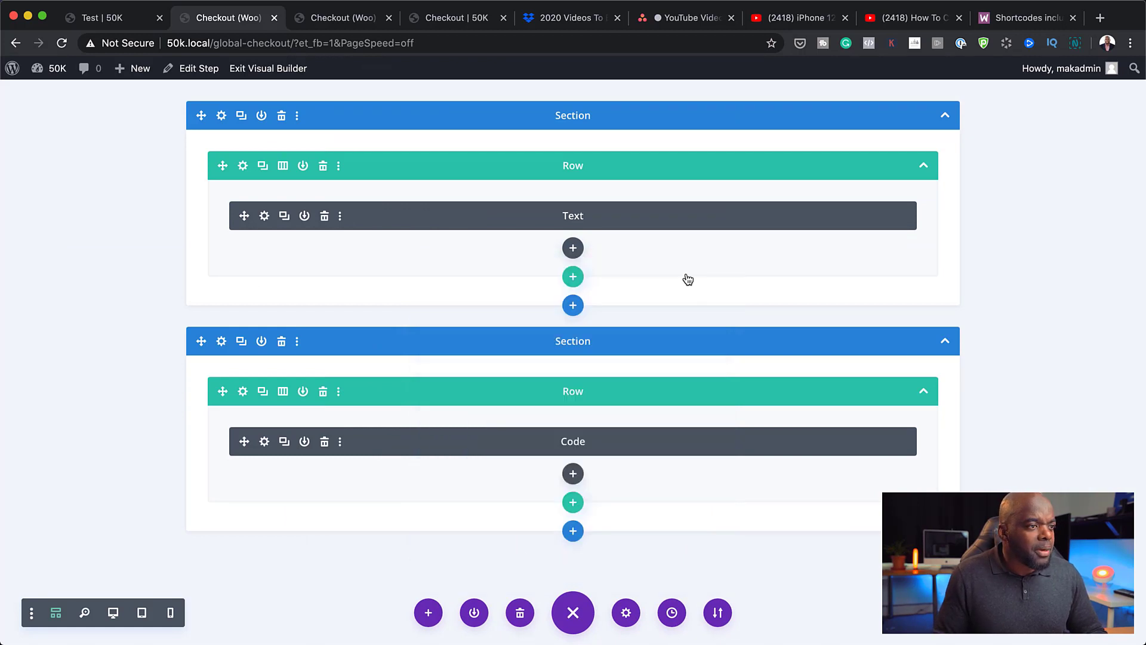
Preview the checkout layout in desktop view, exit the Visual Builder and review the live page's header, billing form and order summary.
click(114, 615)
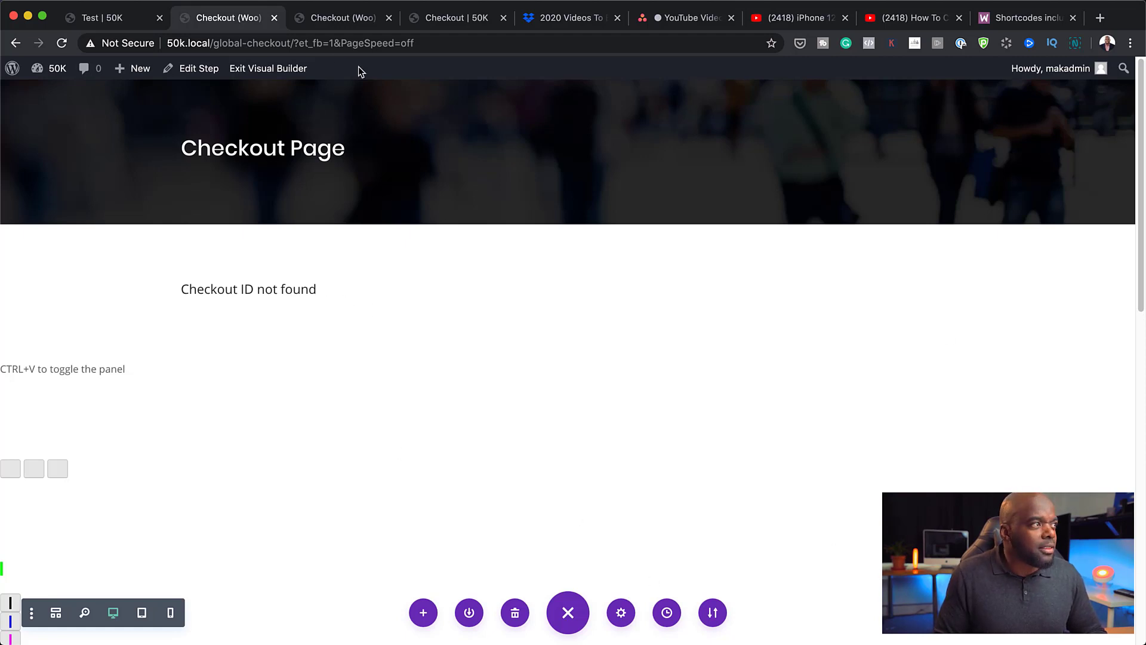
click(286, 74)
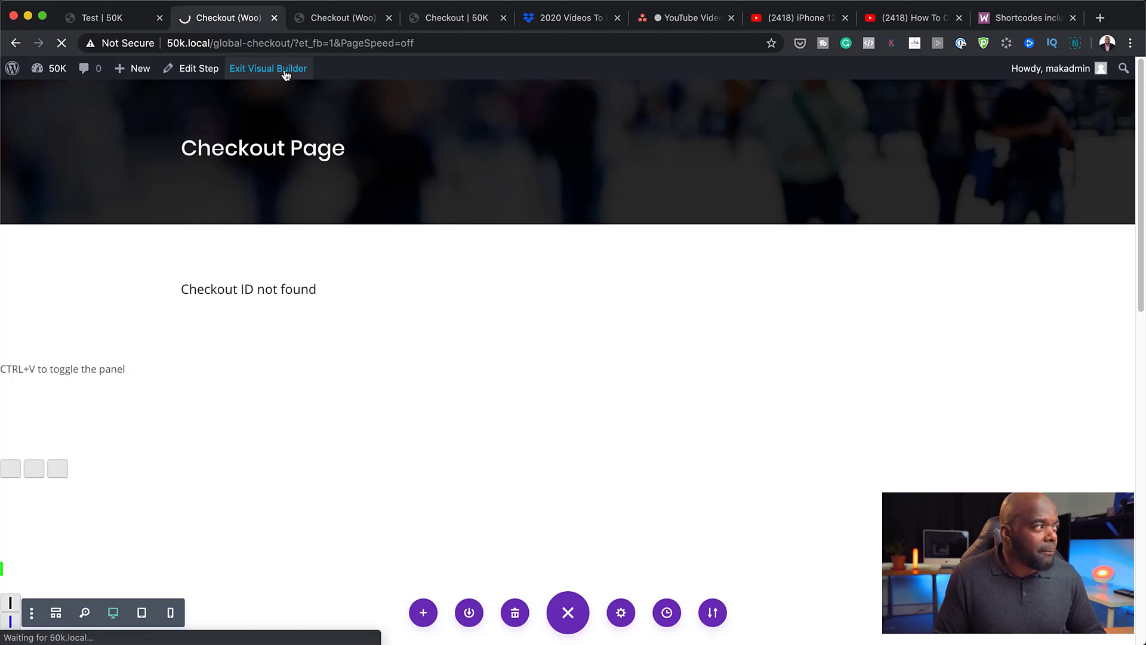
scroll(480, 349, down, 2)
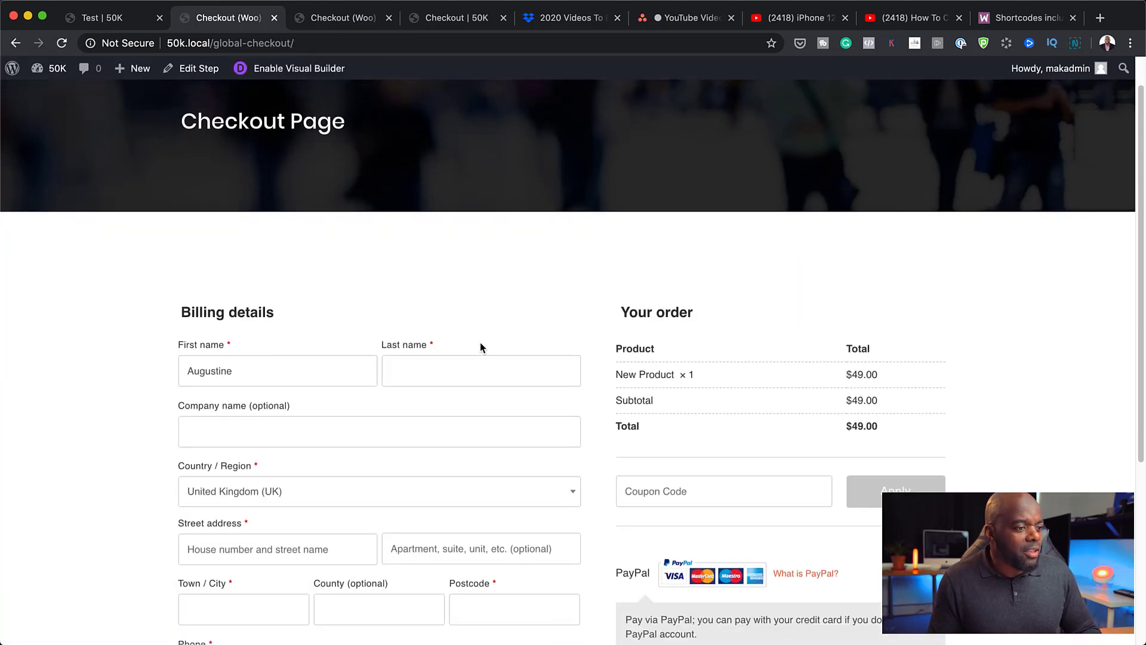
scroll(481, 347, down, 5)
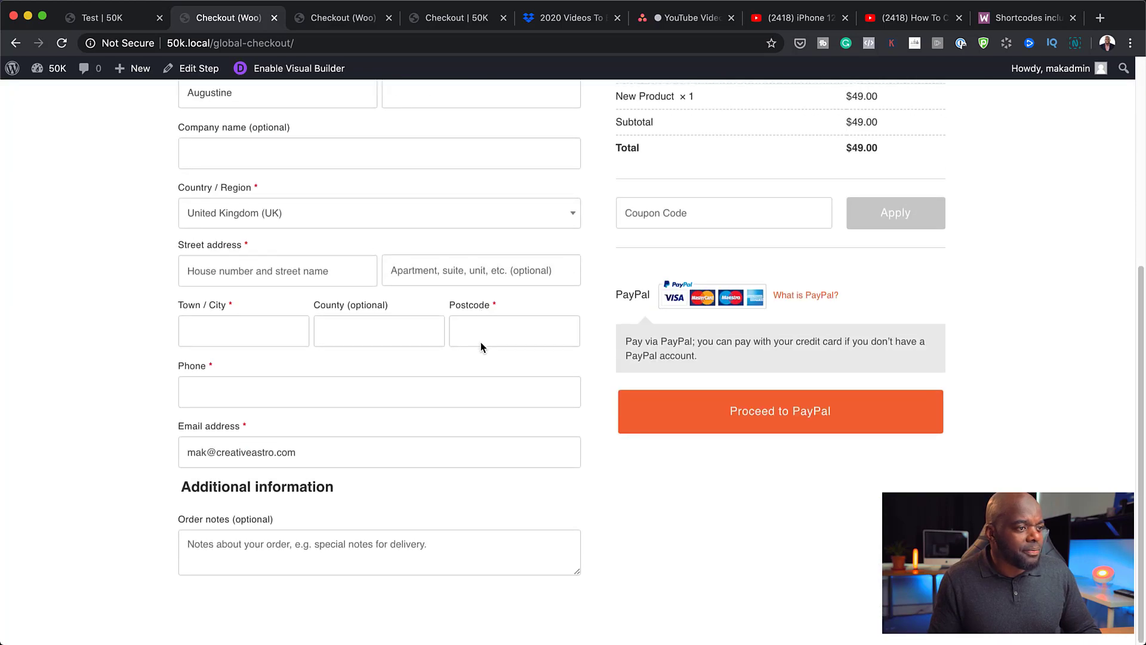
scroll(483, 347, up, 6)
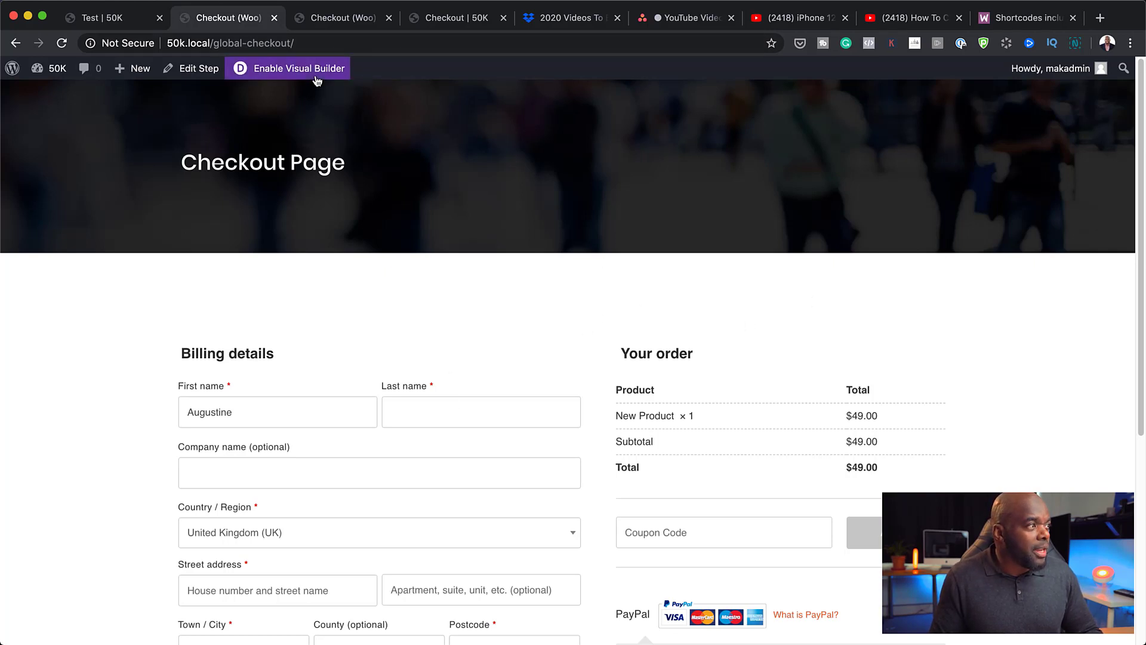
Open the Checkout (Woo) step's edit screen and examine the options available in its Checkout Layout settings.
click(206, 73)
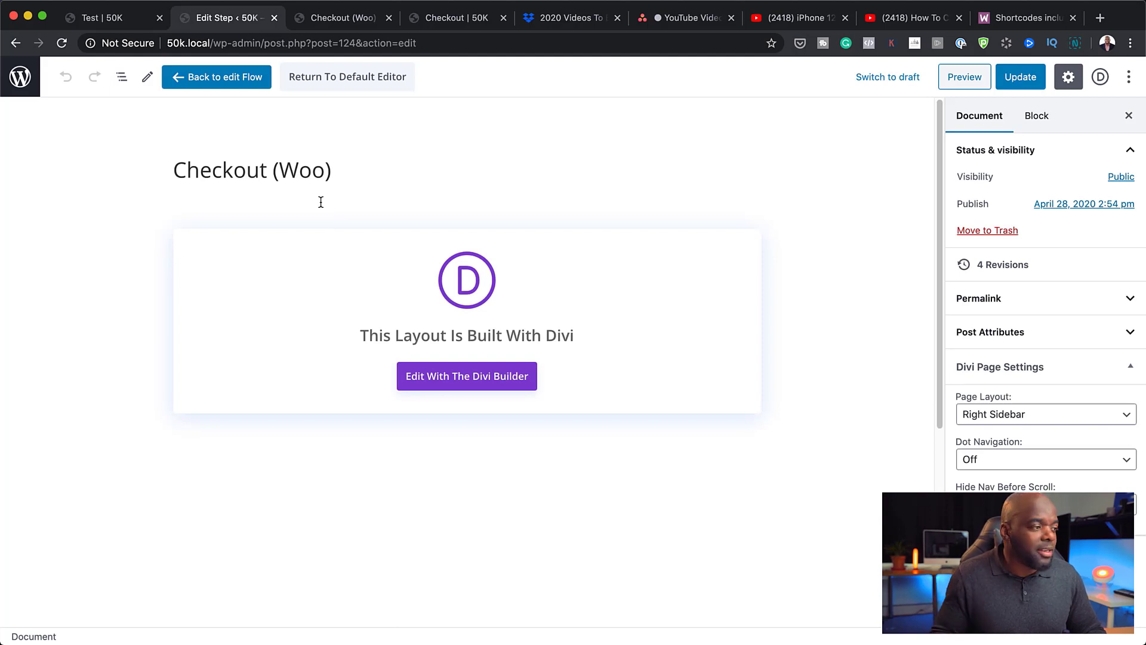
scroll(405, 358, down, 5)
scroll(388, 376, down, 2)
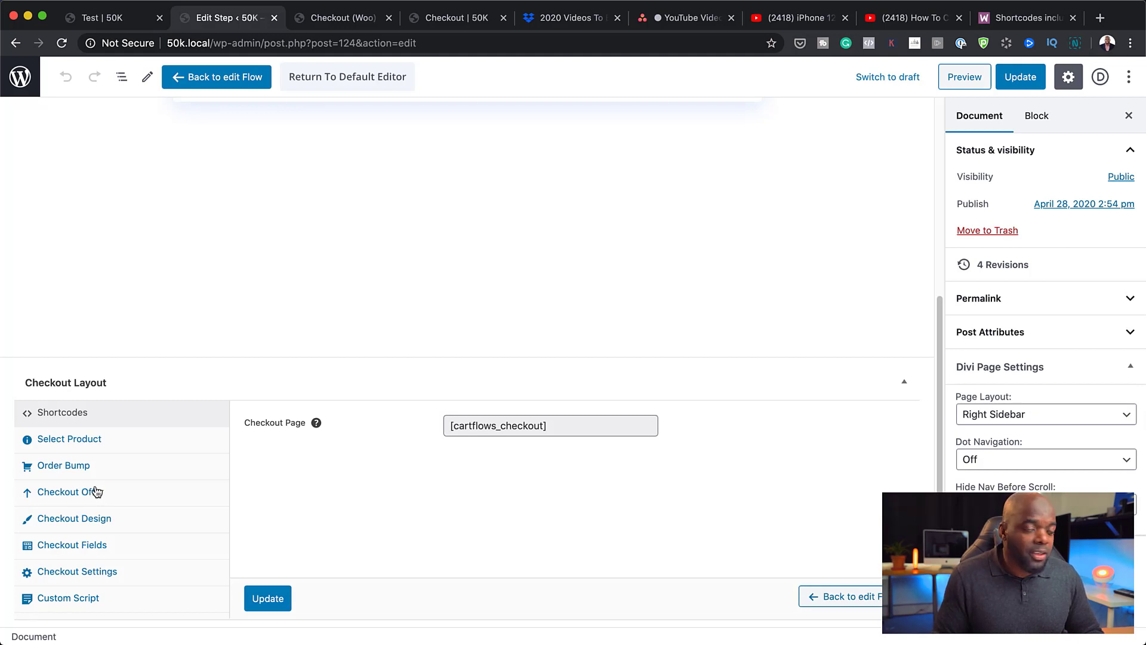
click(363, 17)
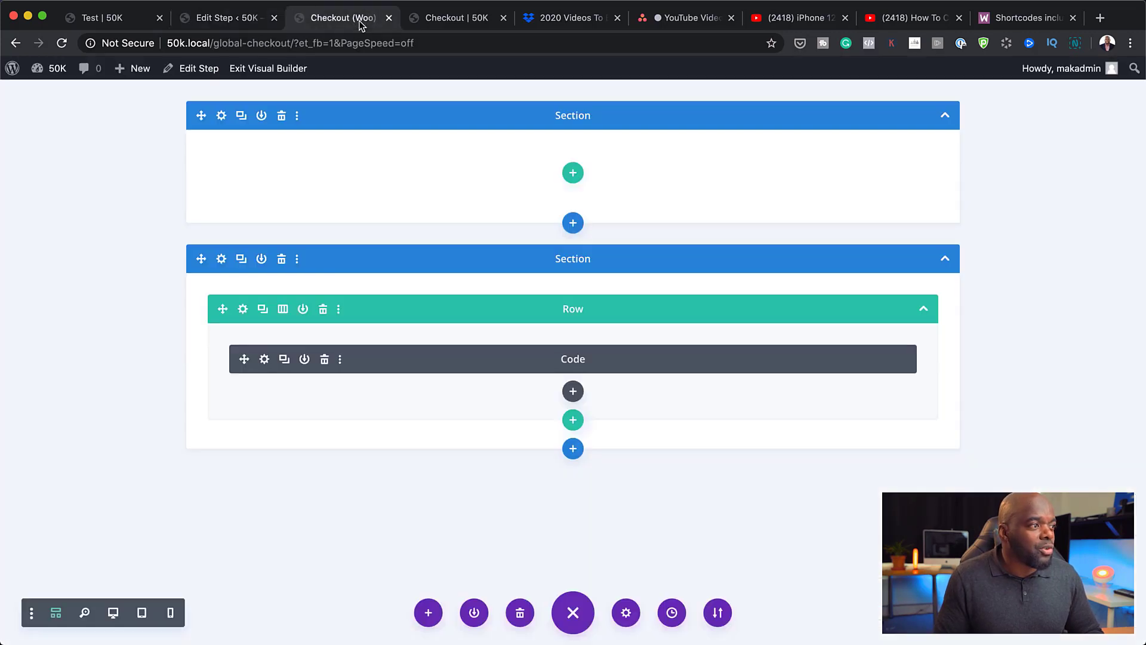
click(239, 23)
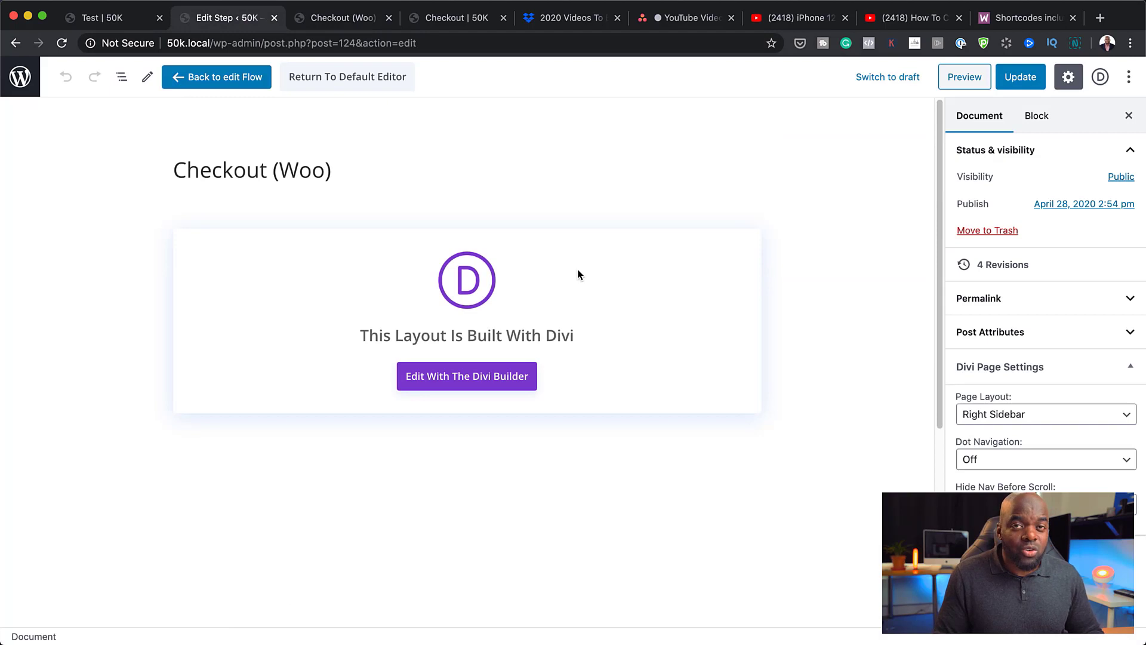
scroll(432, 382, down, 5)
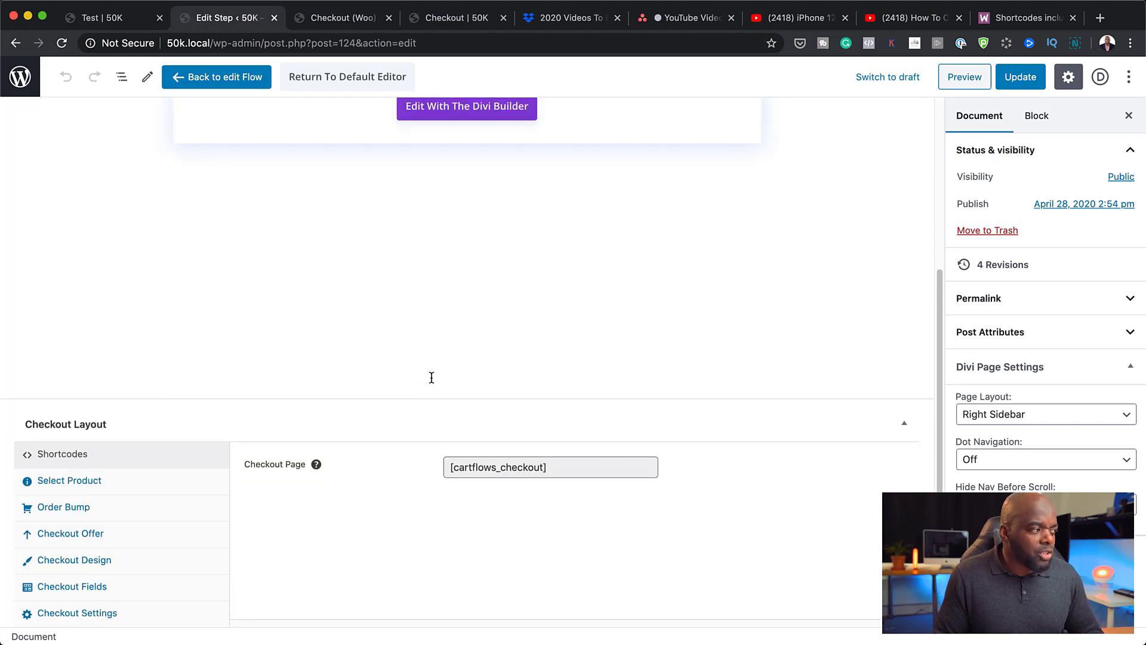
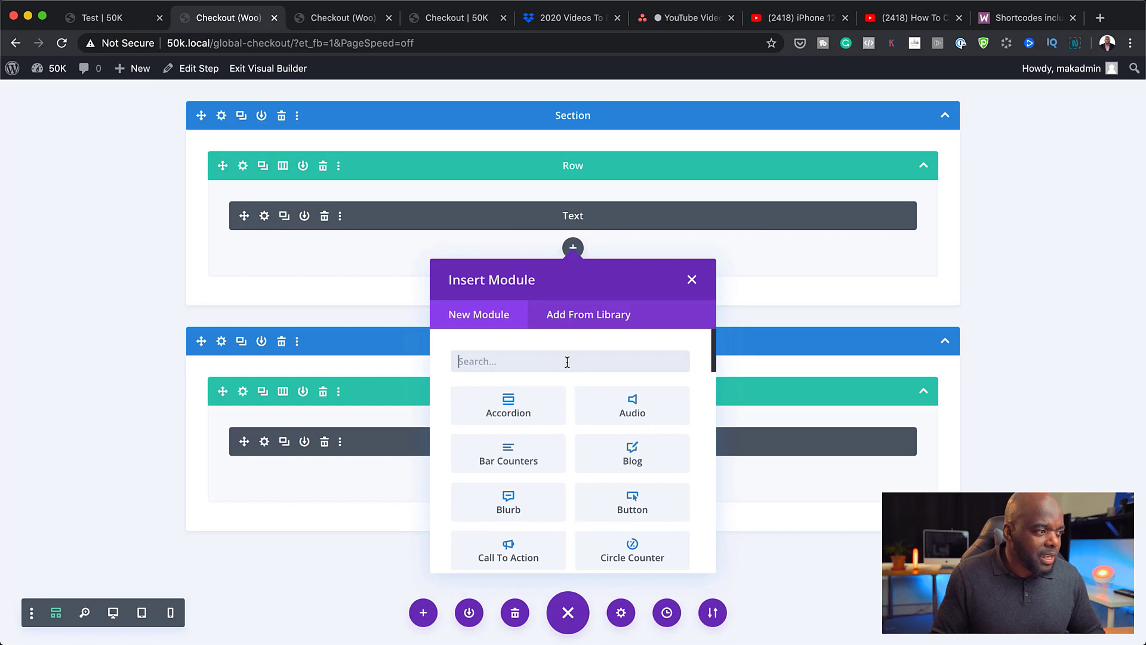
Insert a Countdown Timer module below the Text module in the first section and show the layout in desktop view.
text(coun)
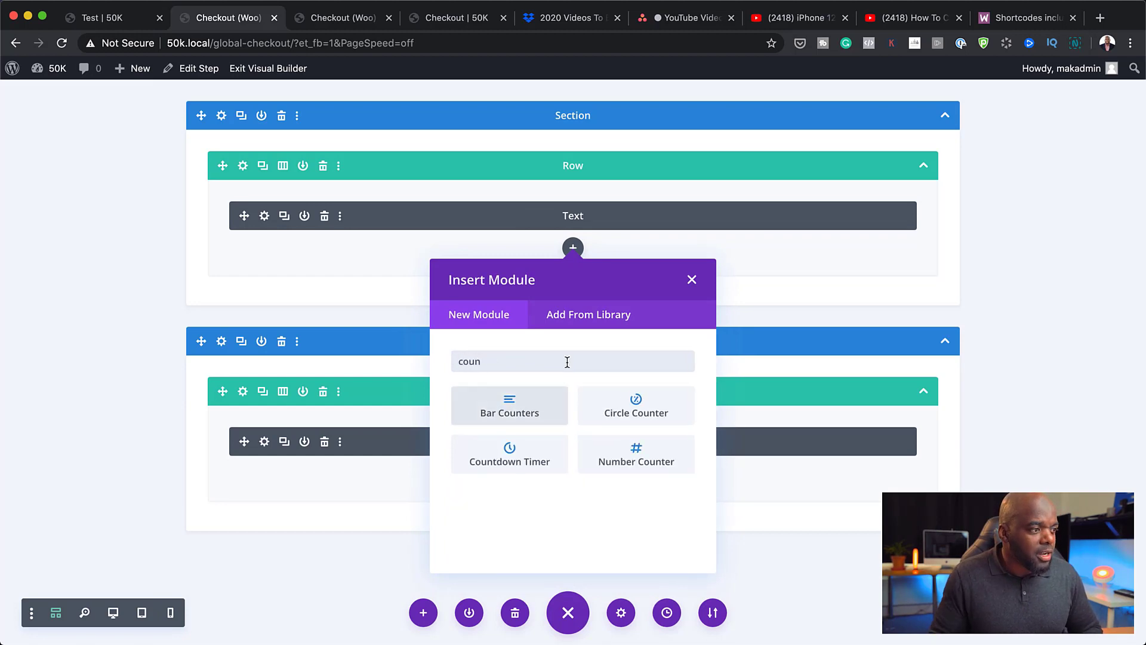
click(528, 461)
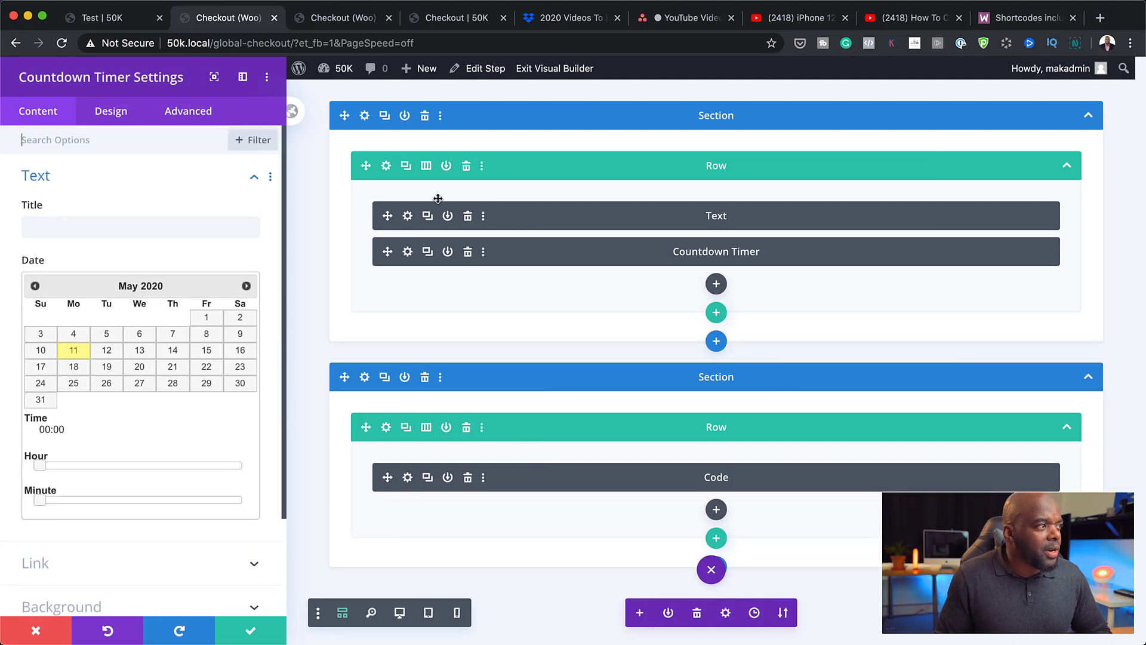
click(400, 613)
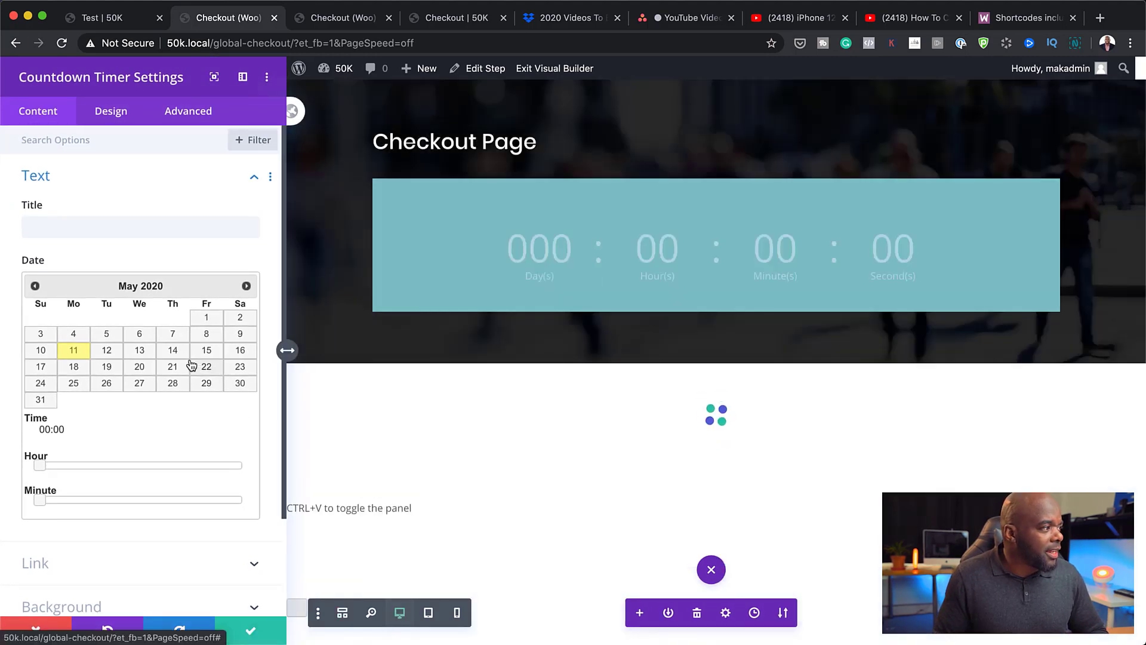
Title the countdown timer "Offer Ends In:" and set its end date to May 21, 2020.
click(101, 228)
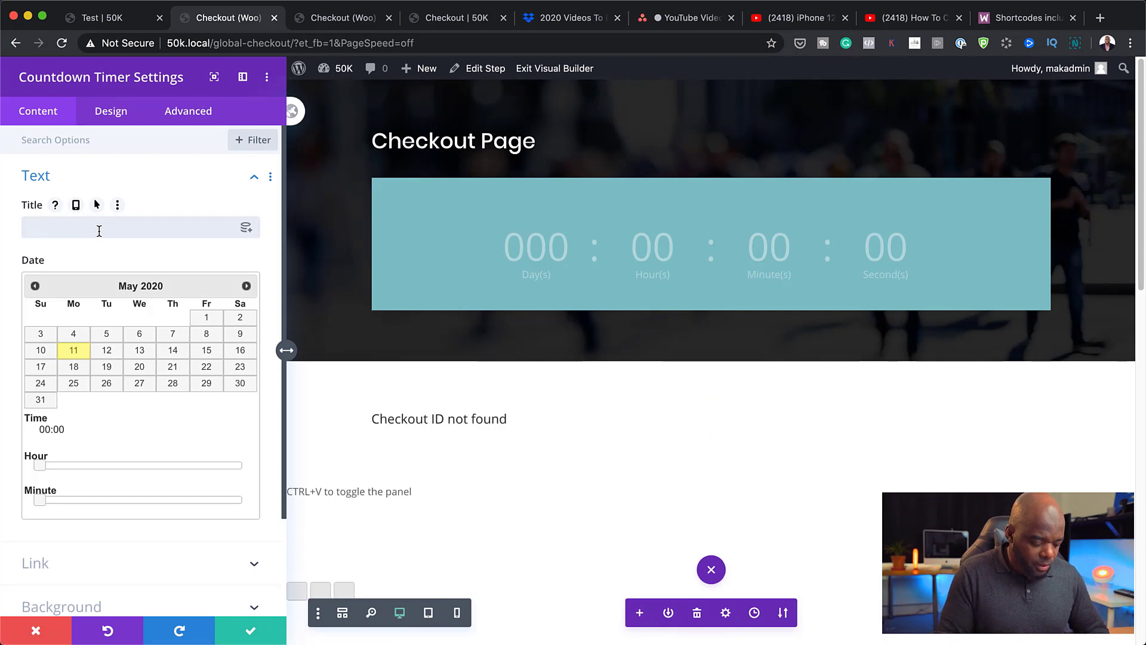
text(Offer )
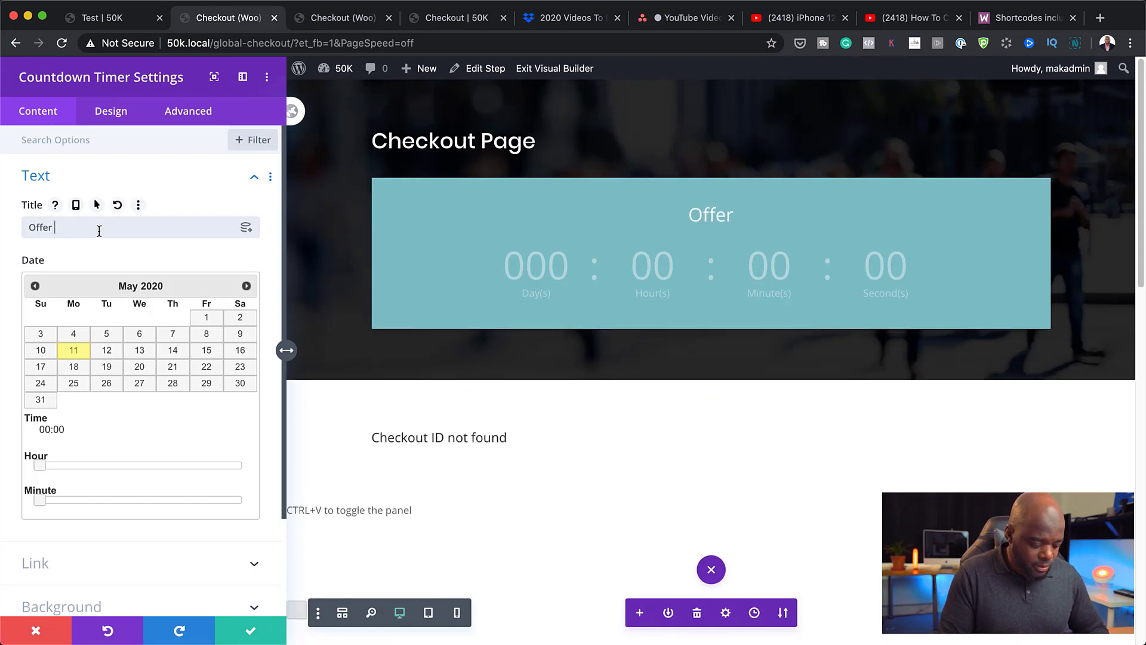
text(Ends In:)
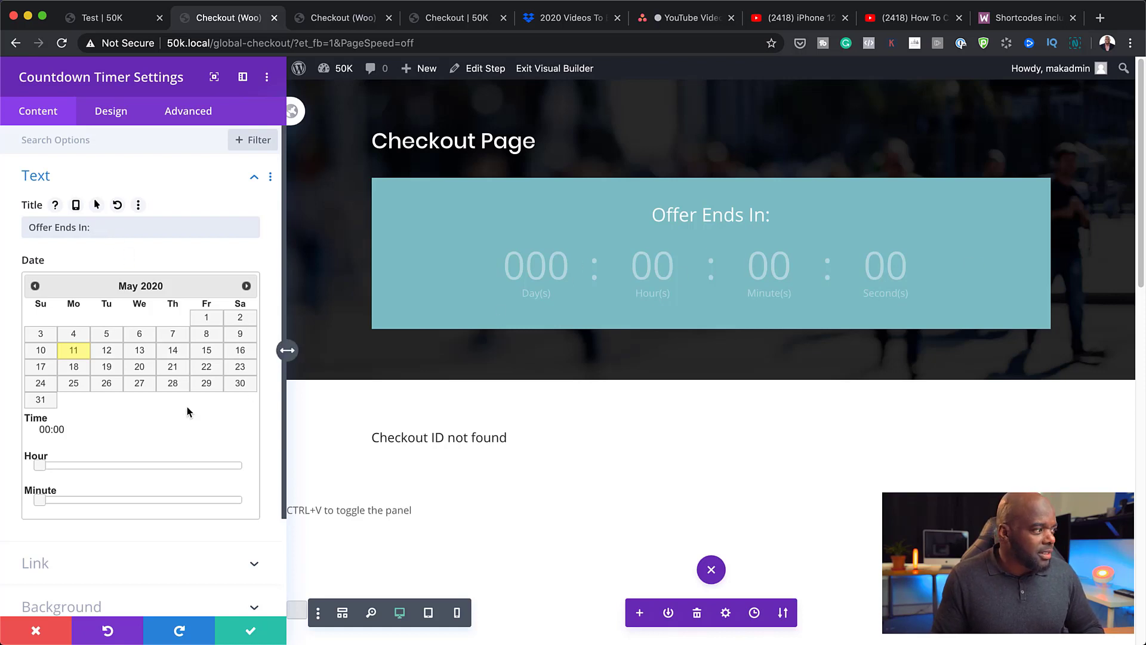
click(171, 368)
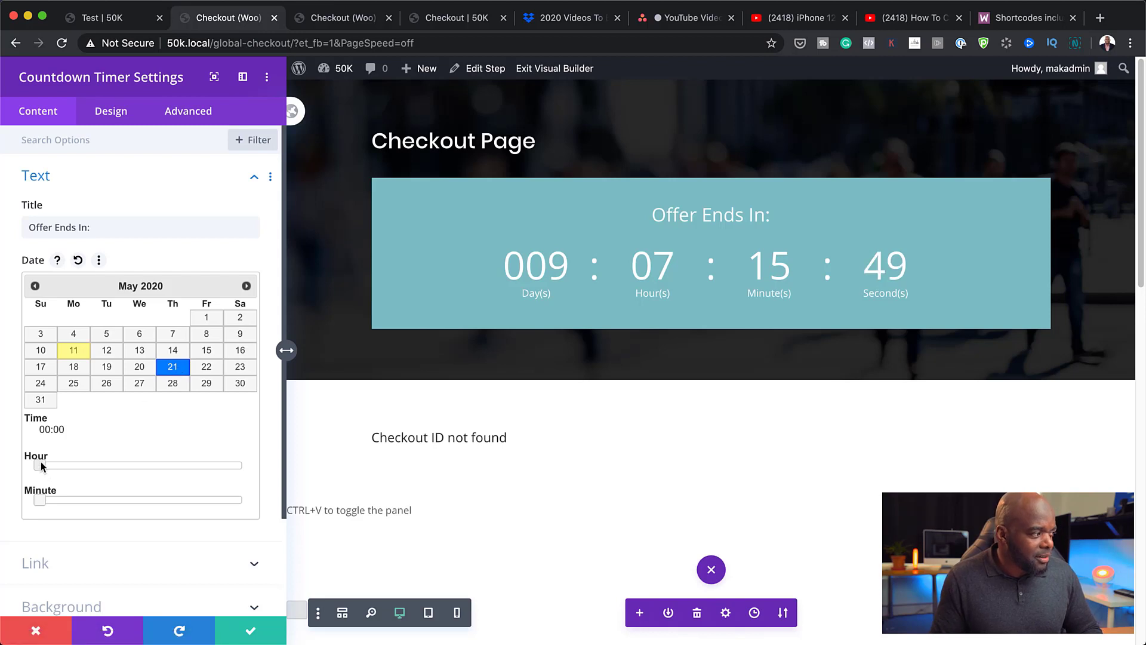
Turn off the countdown timer's background colour so the section background shows behind it.
scroll(120, 528, down, 3)
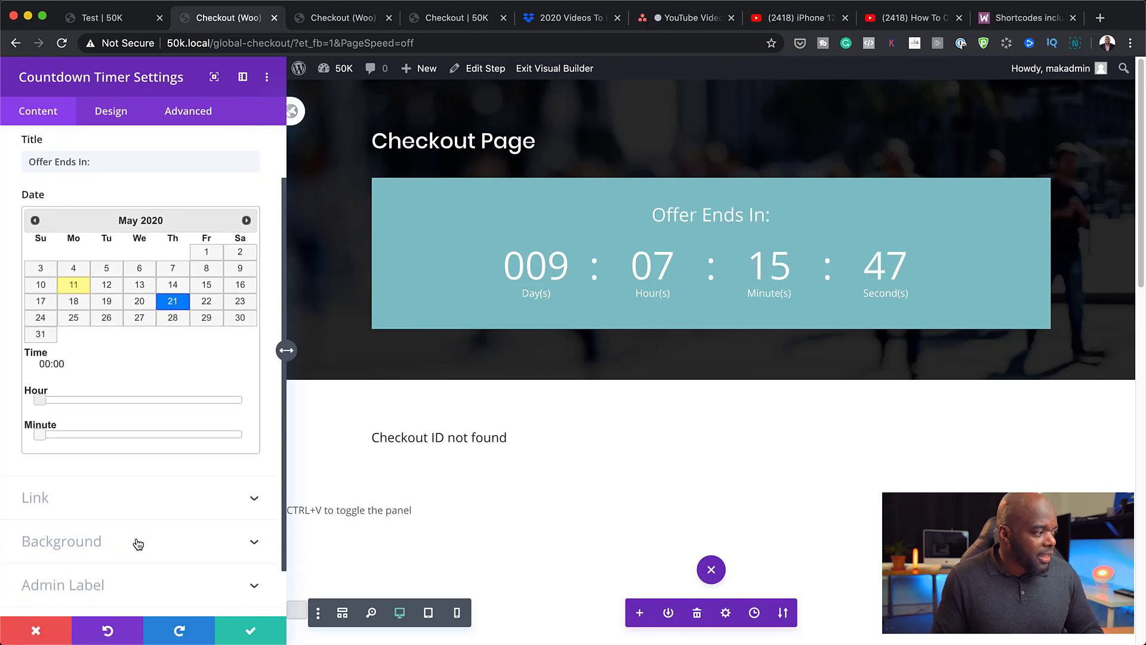
click(91, 512)
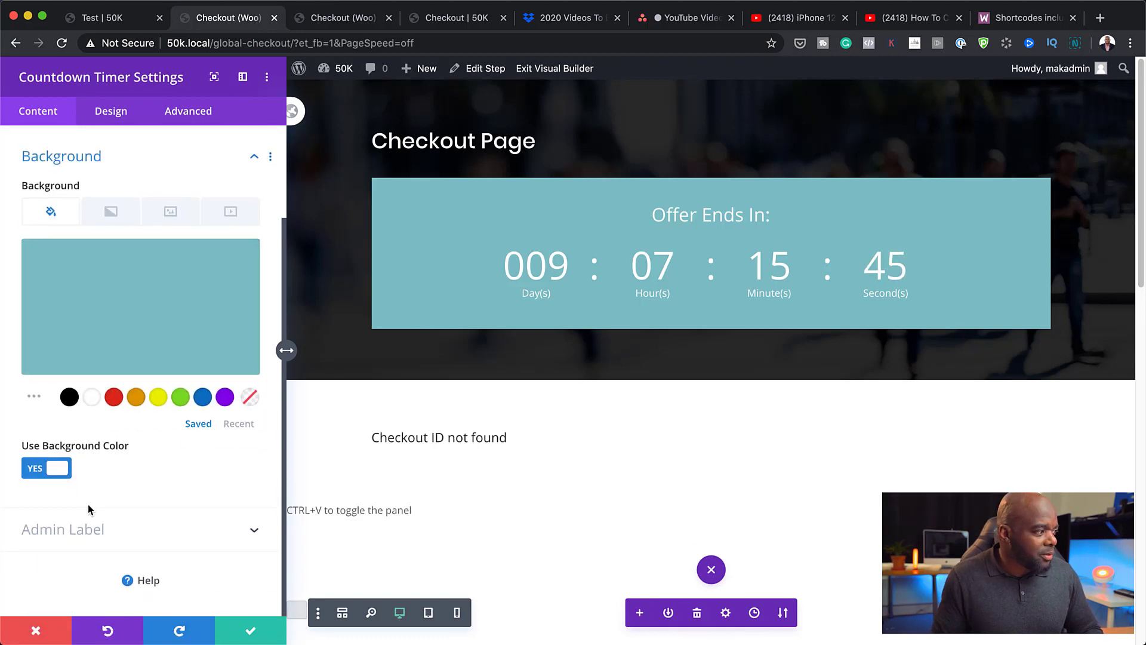
click(33, 468)
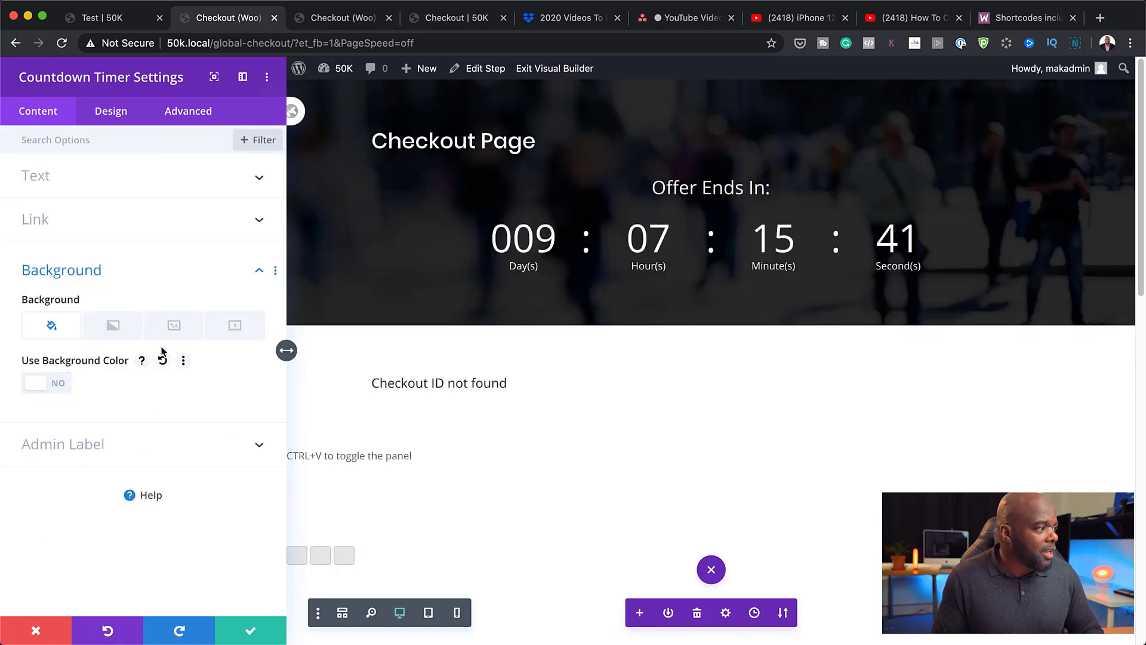
Left-align the countdown timer's title text and set its font to Poppins.
click(125, 121)
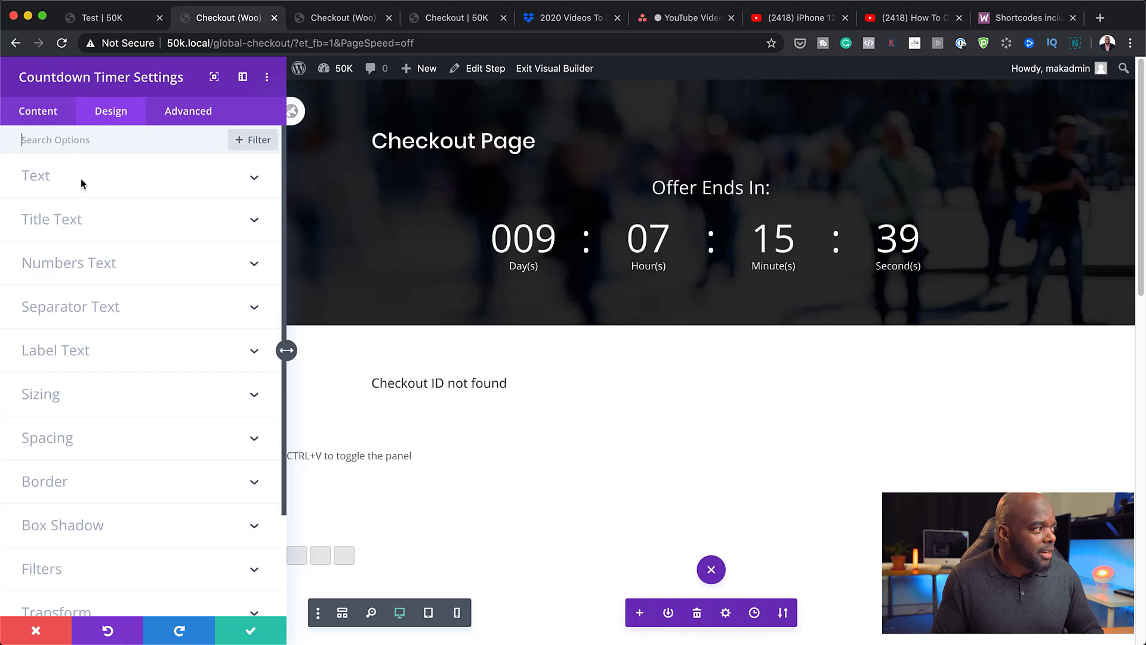
click(79, 225)
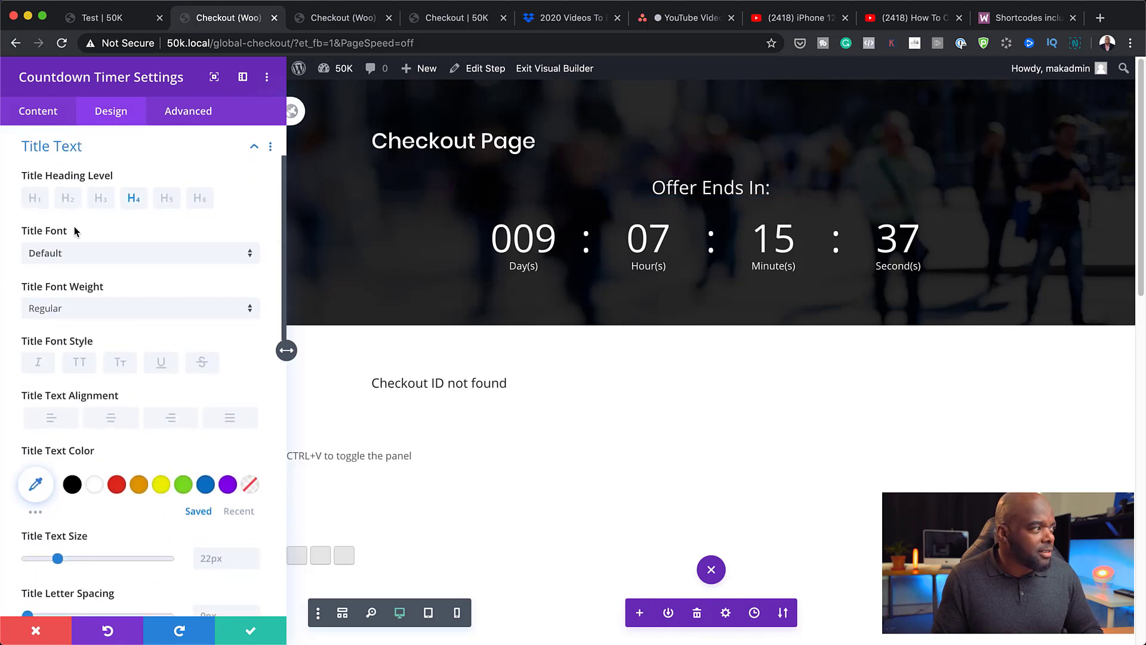
click(51, 418)
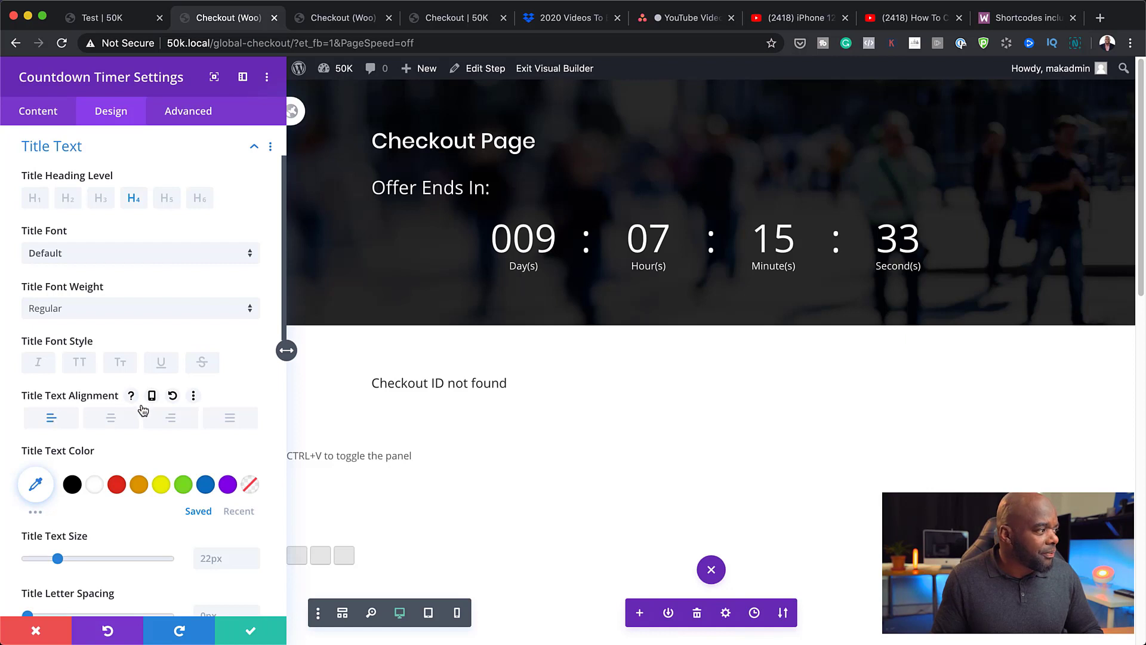
click(75, 254)
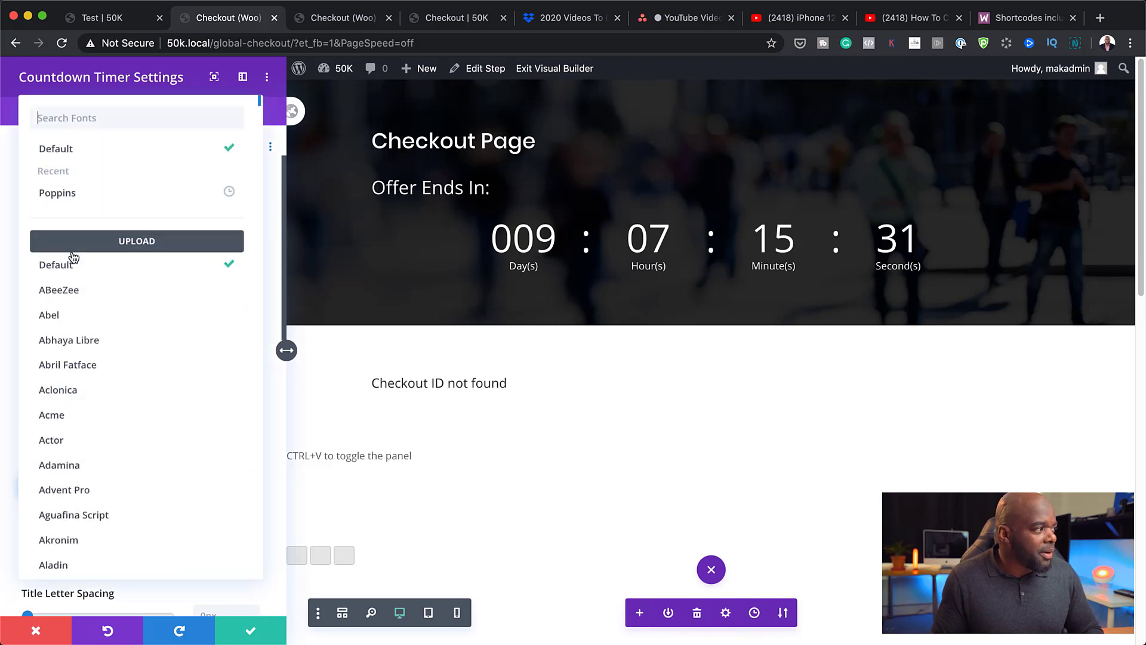
click(80, 201)
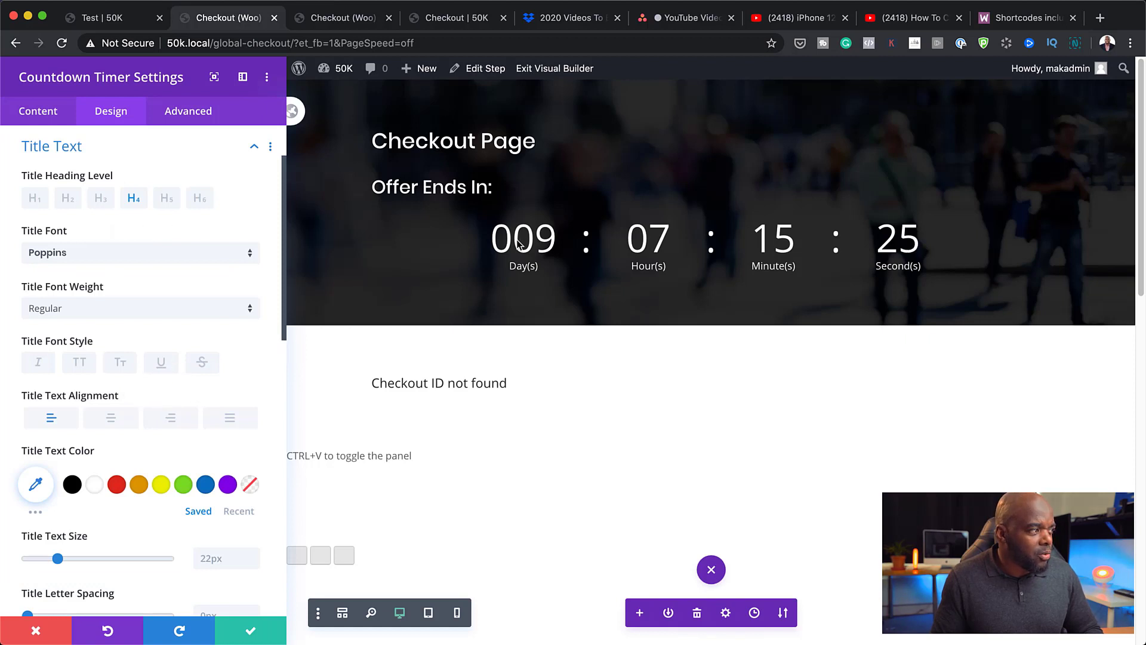
Left-align the countdown timer's numbers and set their text size to 31px.
scroll(169, 466, down, 5)
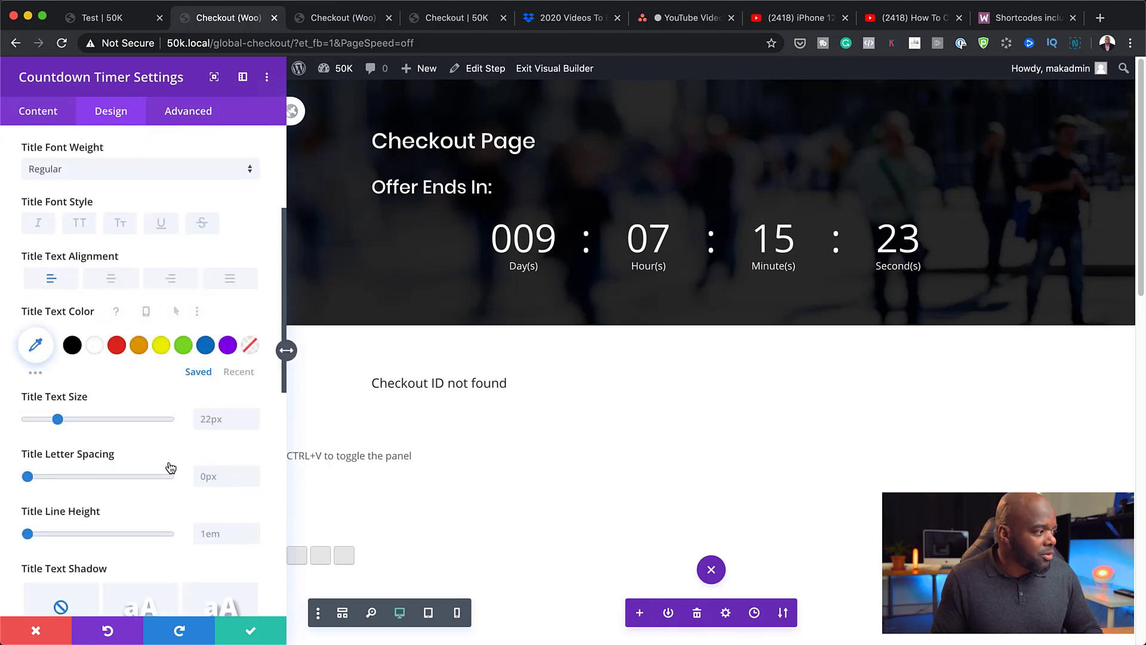
scroll(169, 467, down, 10)
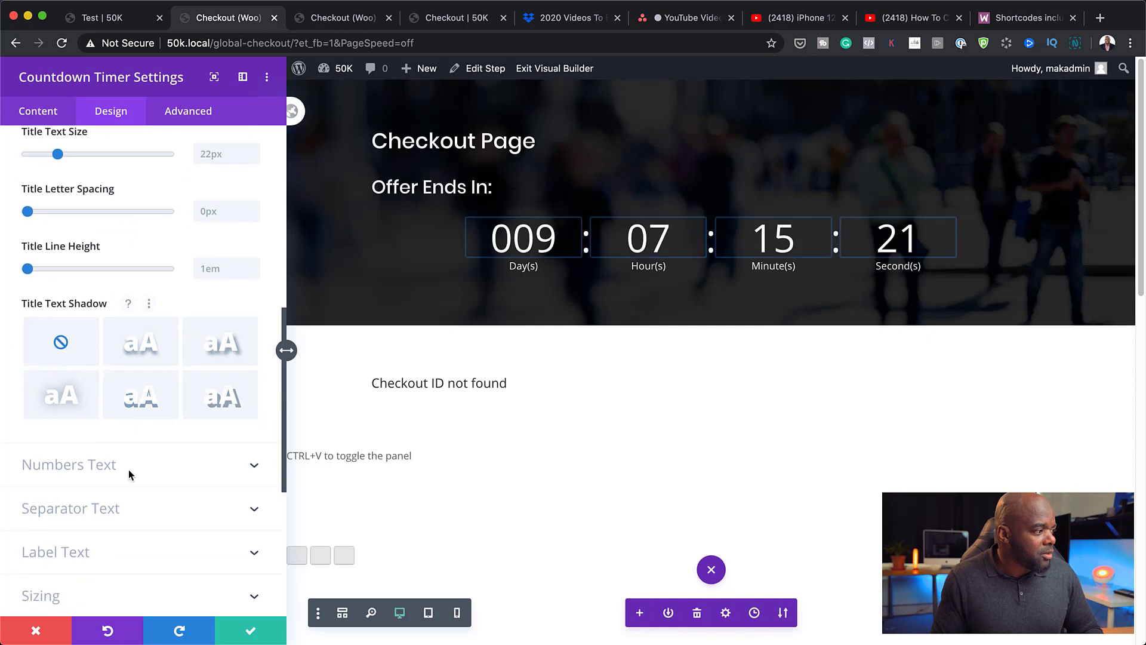
click(110, 468)
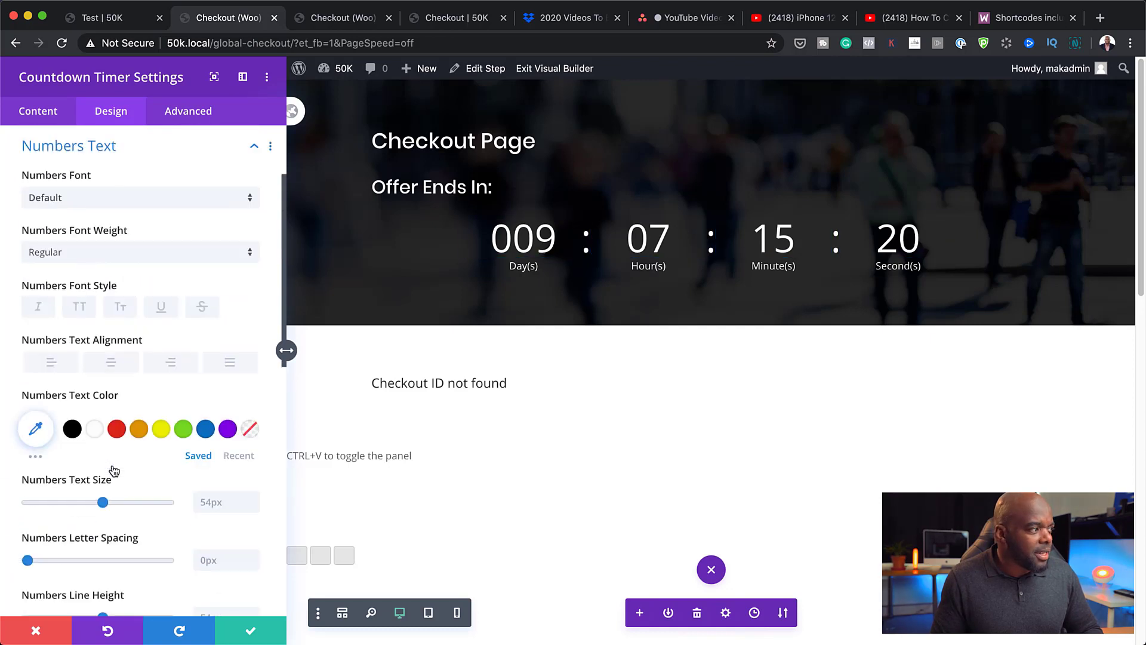
click(52, 363)
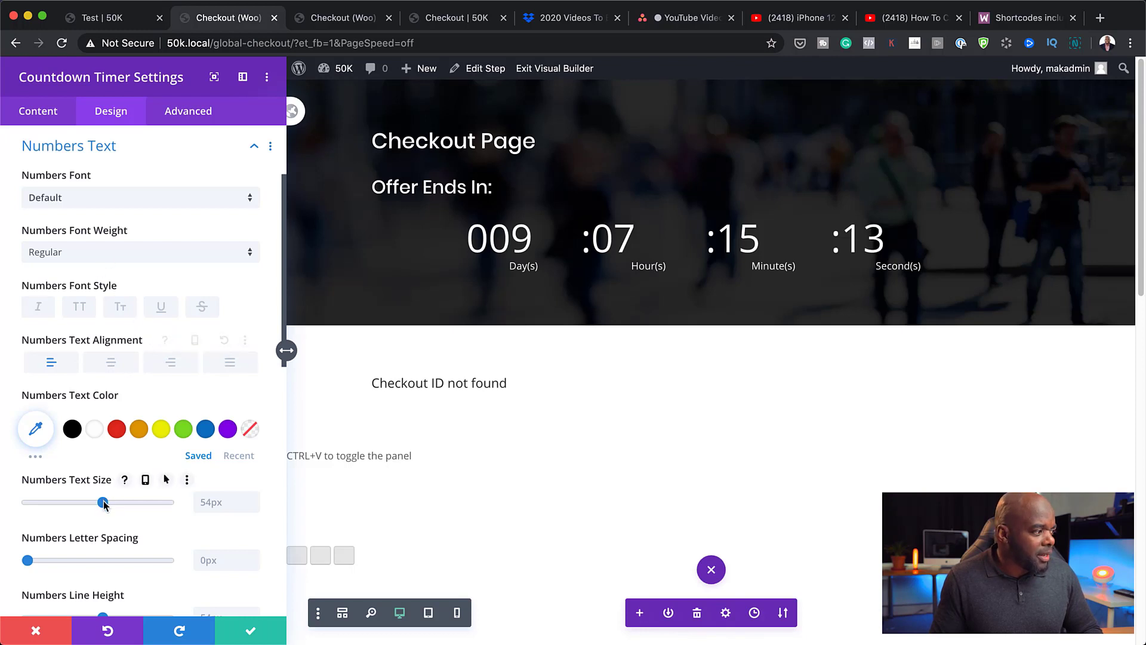
drag(102, 504, 70, 505)
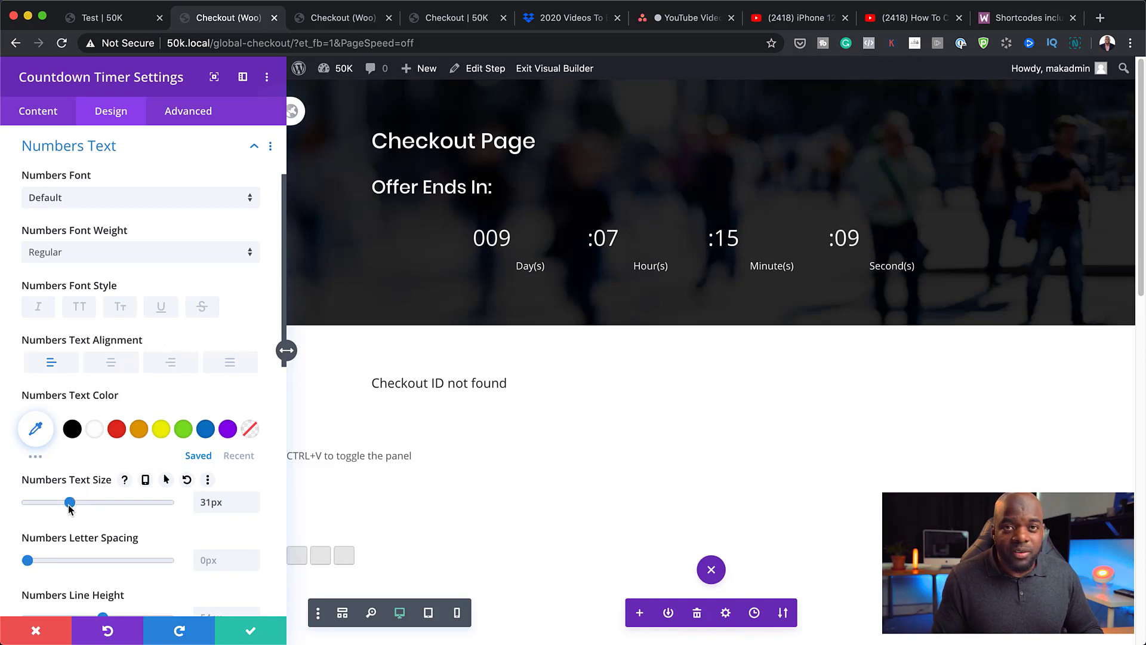
Set the countdown numbers' font to Poppins, trying a 4px letter spacing before returning it to 0px.
drag(27, 560, 33, 562)
scroll(95, 406, down, 1)
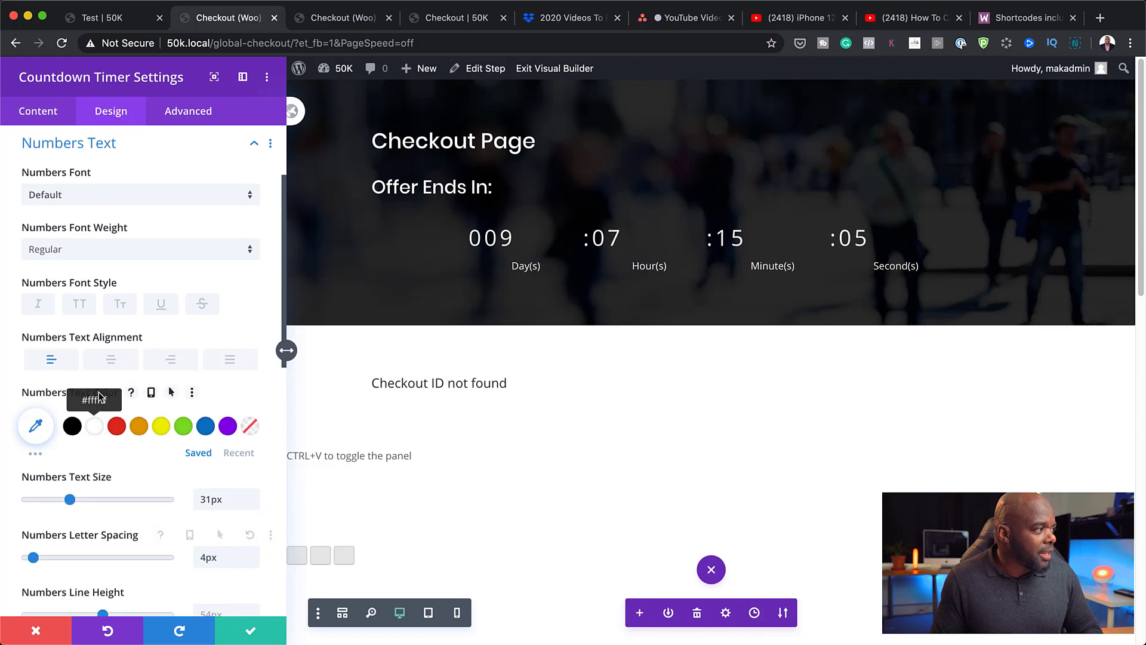
click(108, 194)
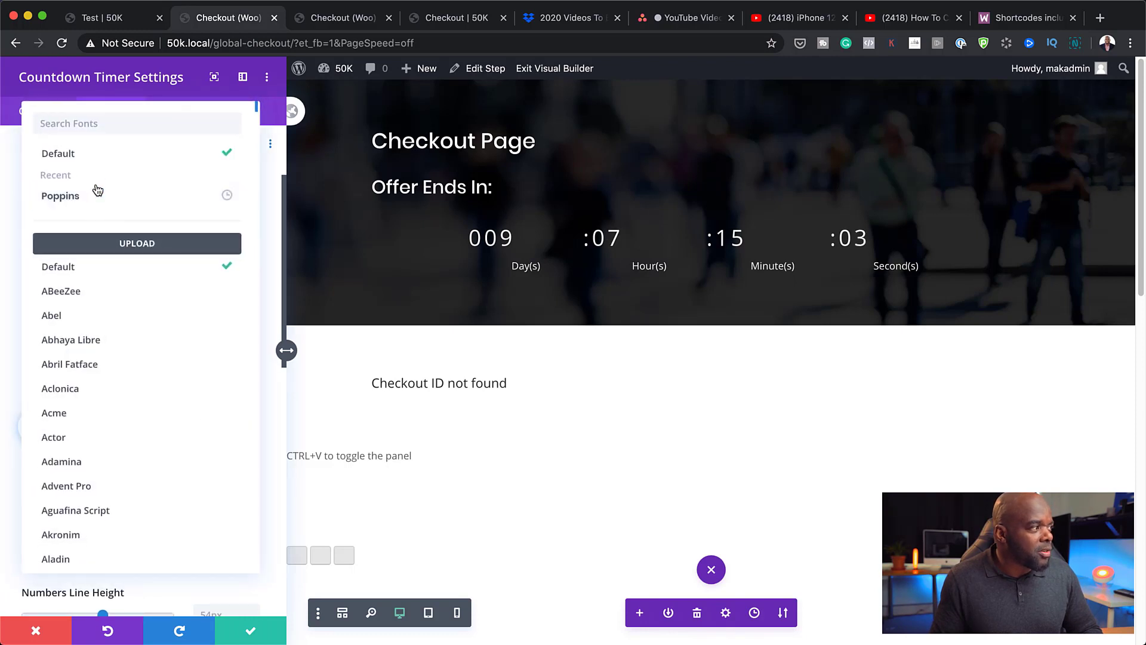
click(96, 197)
scroll(158, 459, down, 3)
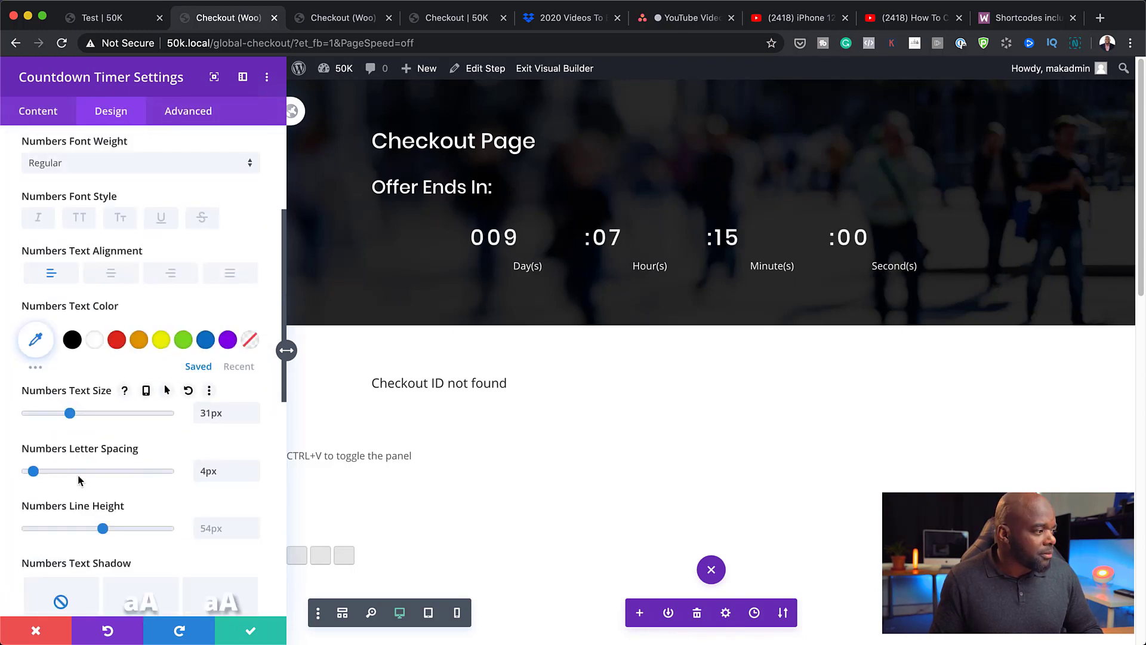
drag(26, 474, 13, 472)
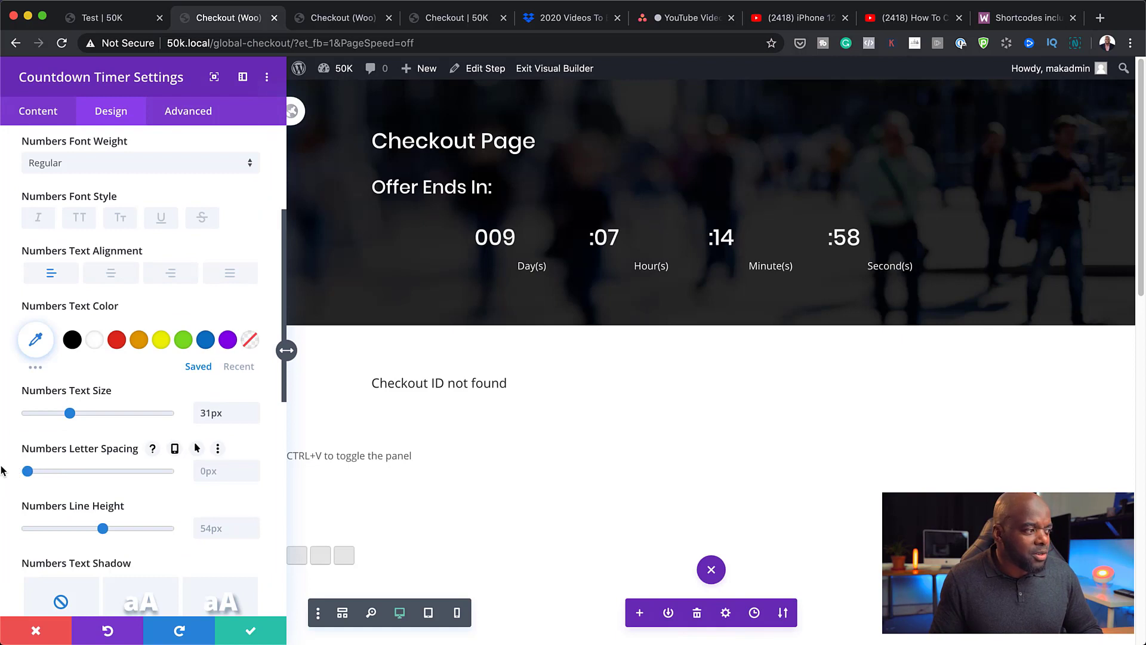
Centre-align the countdown timer's title text.
scroll(143, 471, down, 3)
scroll(144, 470, down, 1)
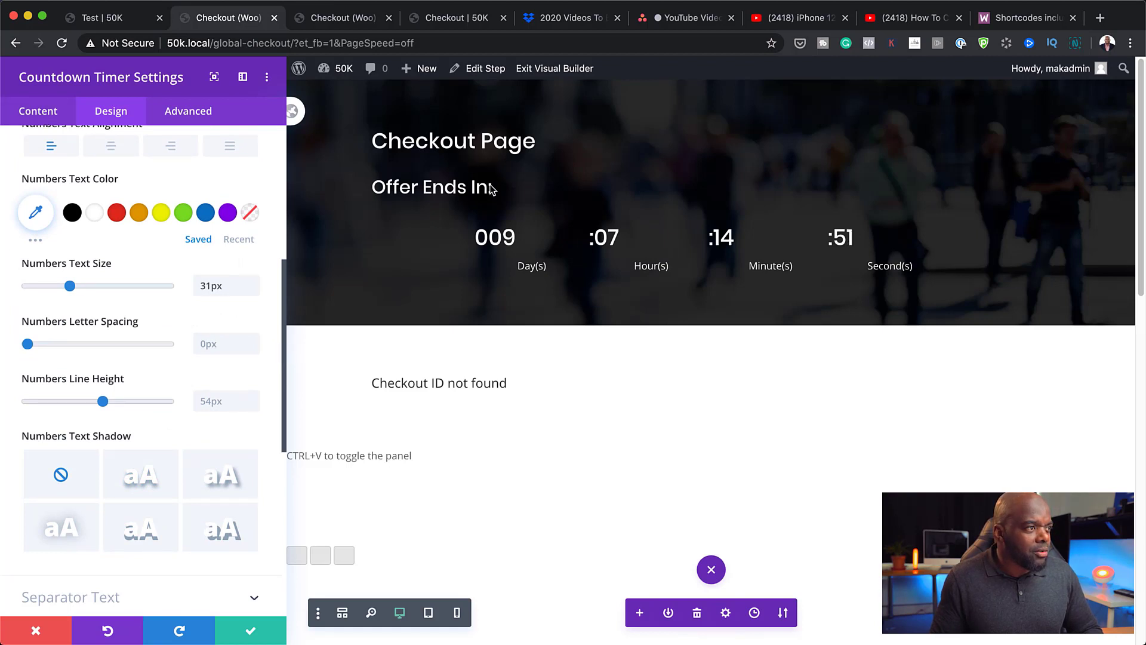
click(43, 113)
click(77, 182)
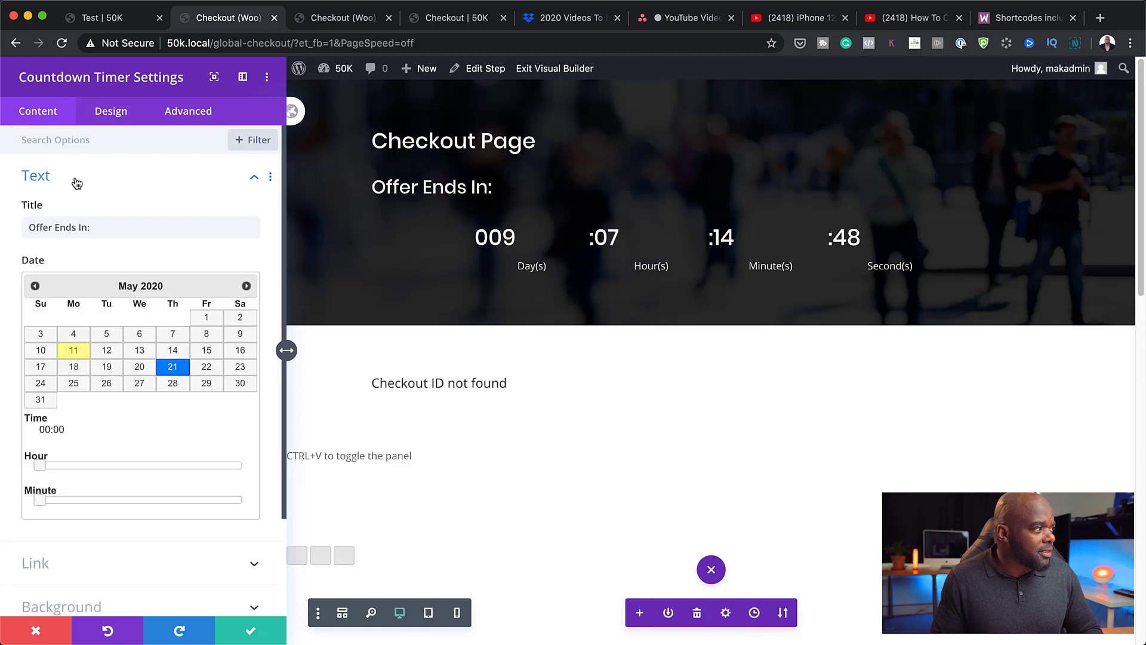
click(114, 113)
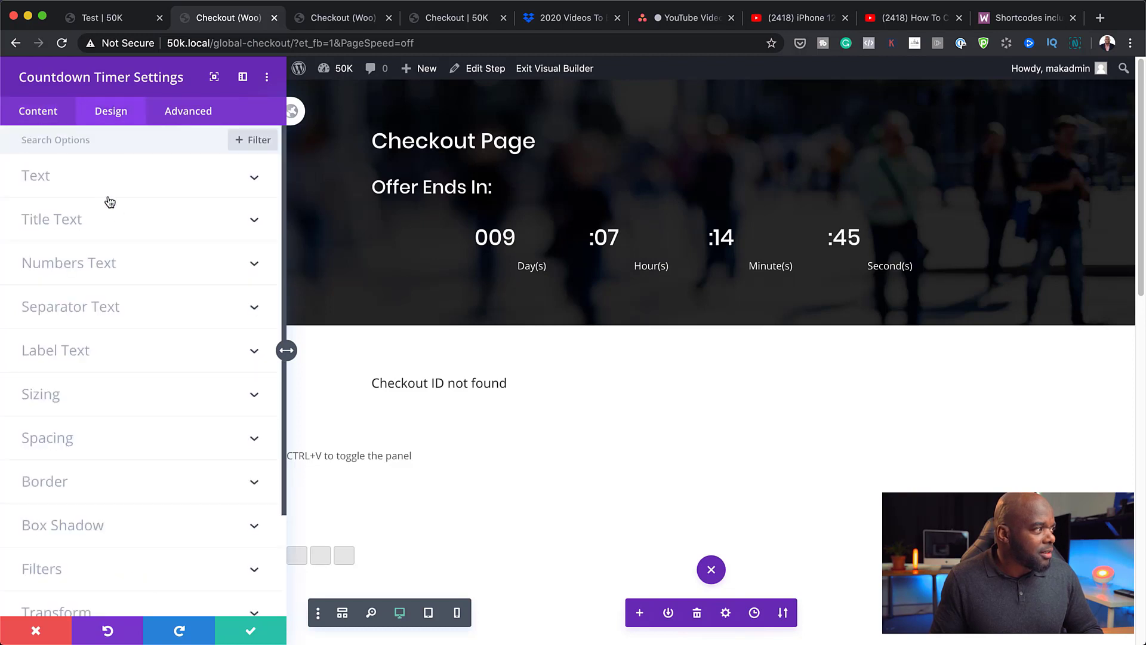
click(86, 223)
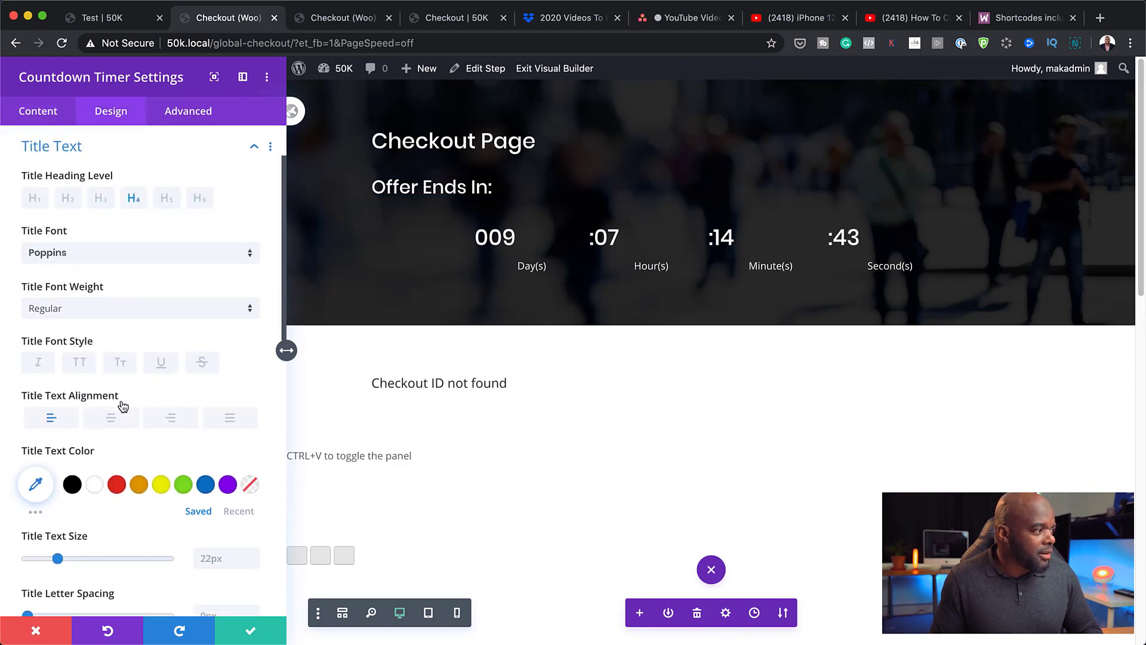
click(116, 422)
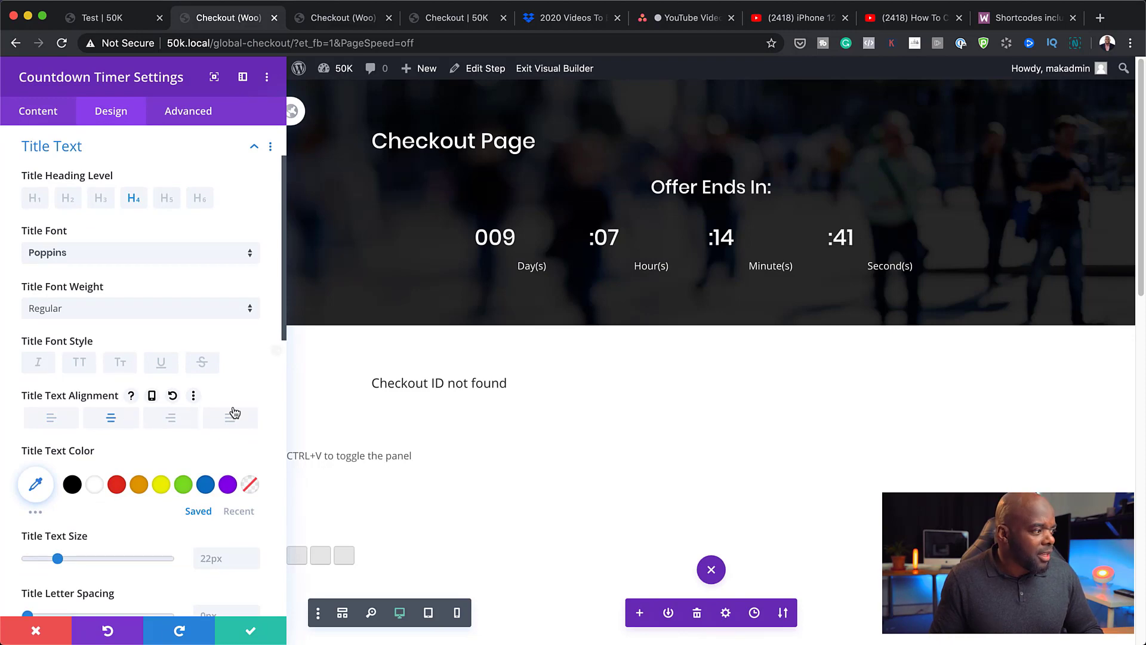
Centre-align the countdown timer's numbers above their day, hour, minute and second labels.
scroll(207, 433, down, 10)
scroll(207, 433, down, 3)
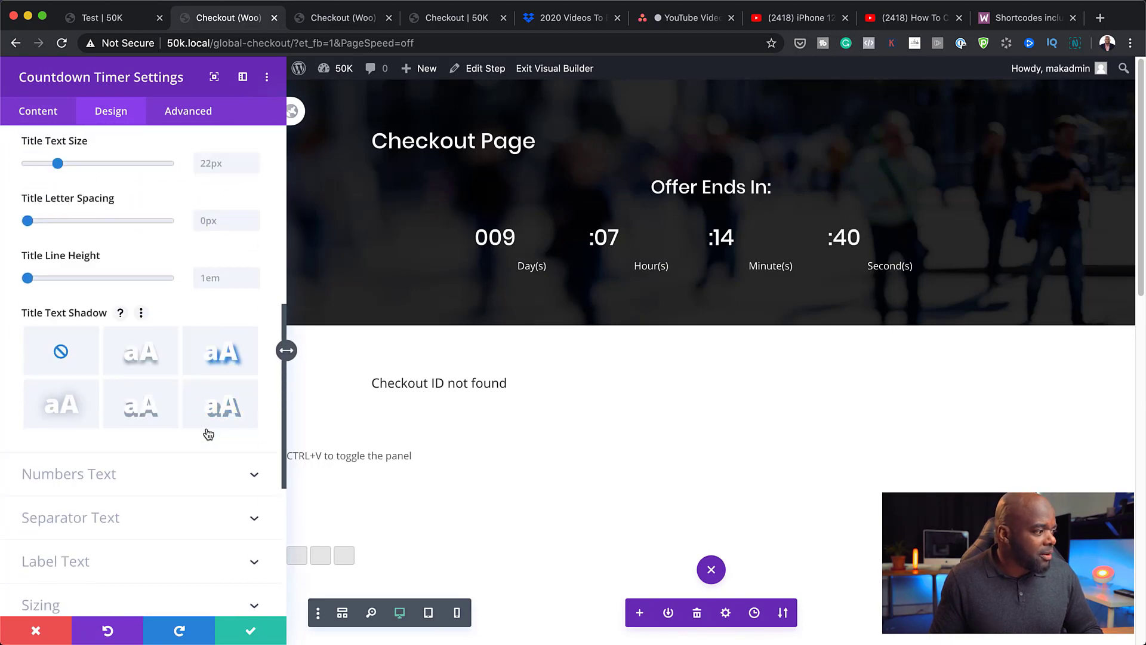
click(112, 476)
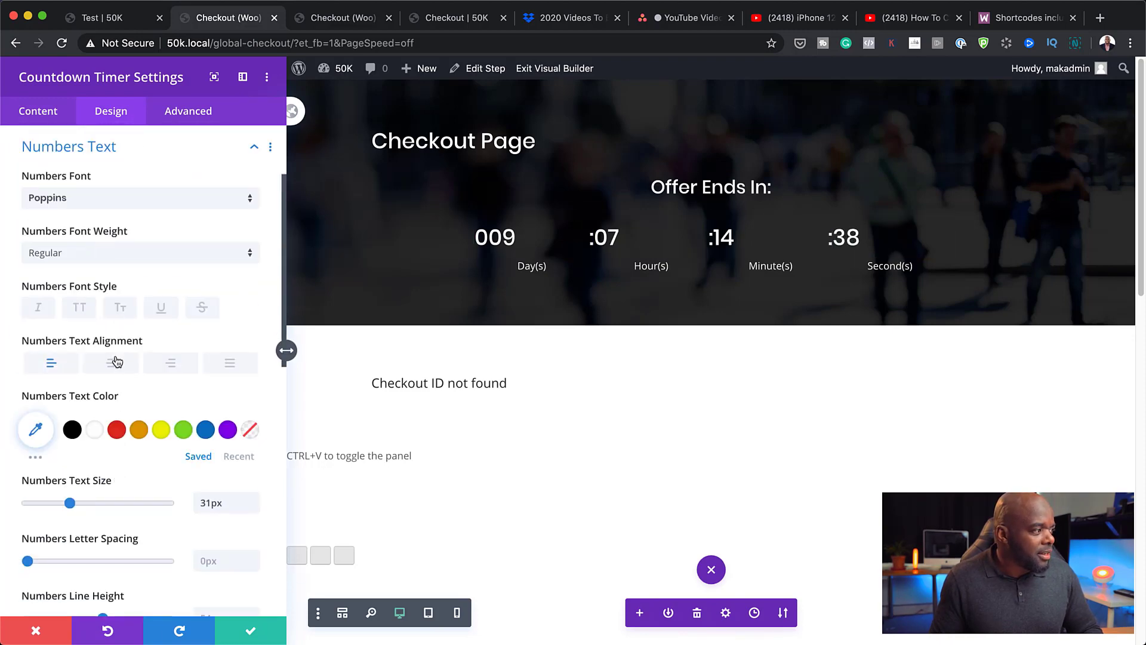
click(116, 362)
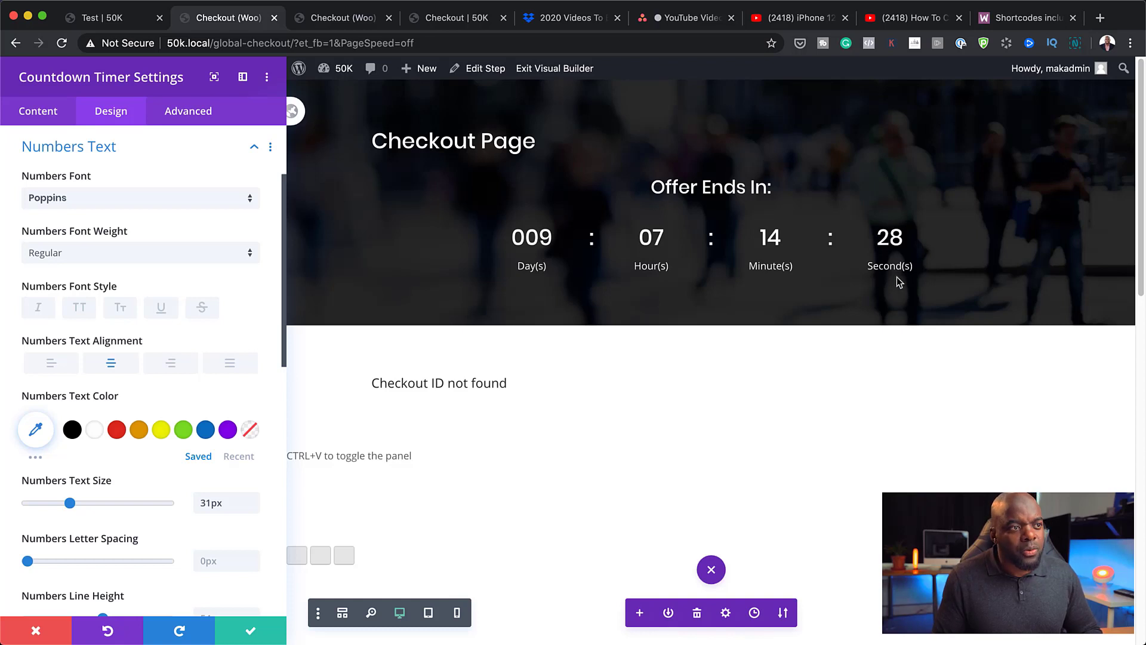
Turn on the countdown timer's background colour, trying white at 0.25 opacity before setting it to rgba(0,0,0,0.46).
click(39, 113)
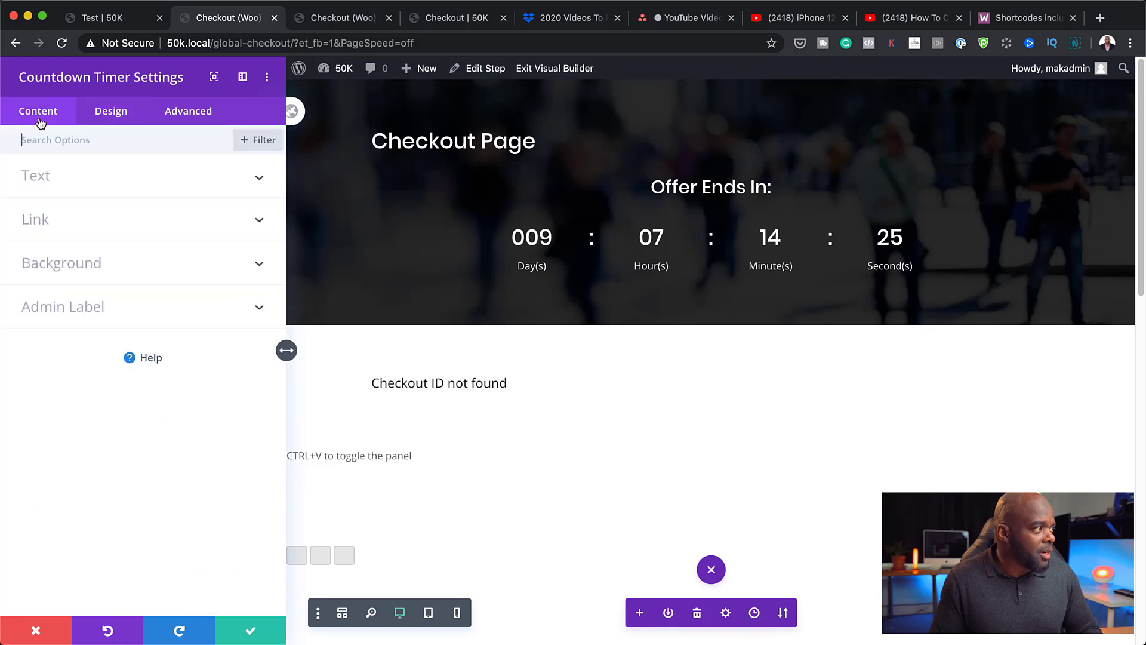
click(78, 263)
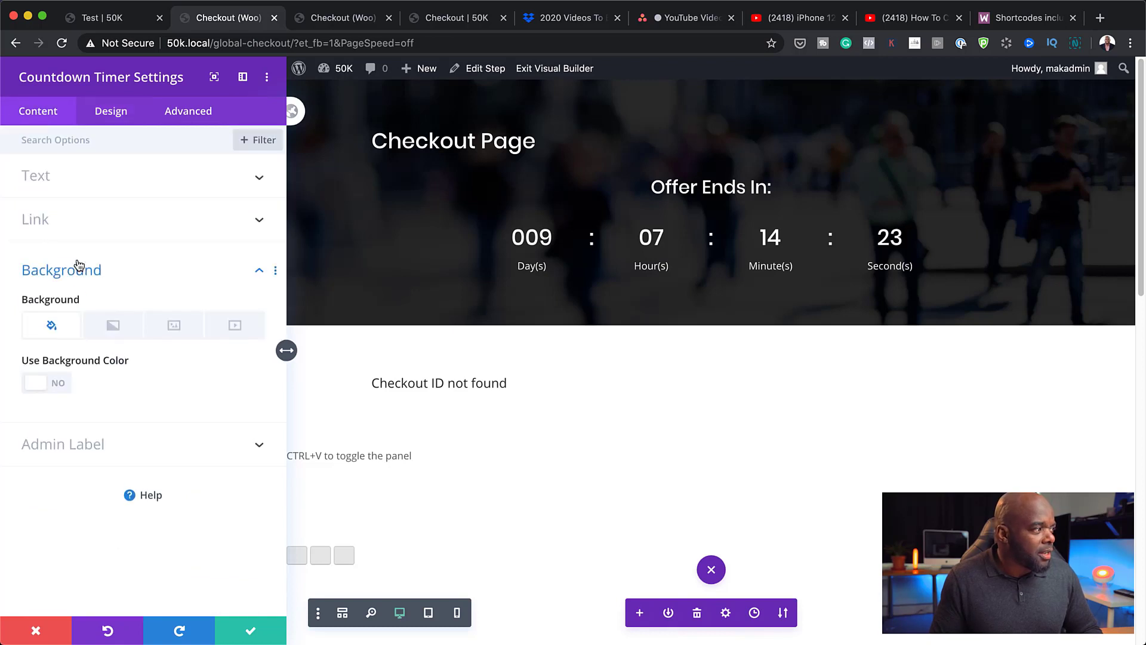
click(59, 382)
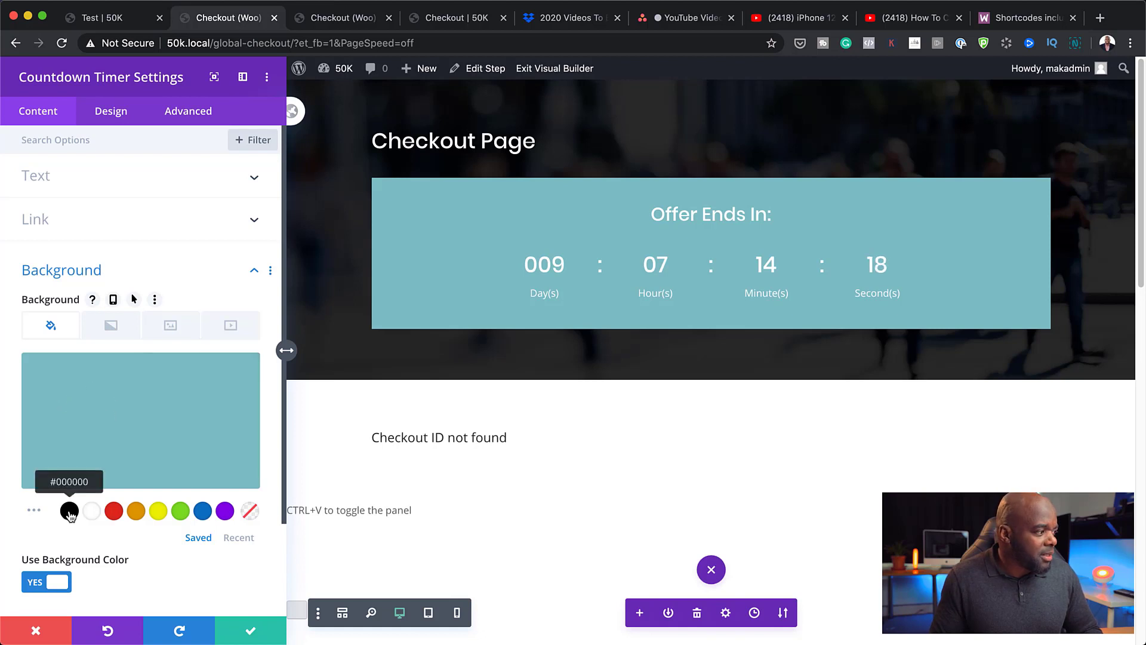
click(92, 511)
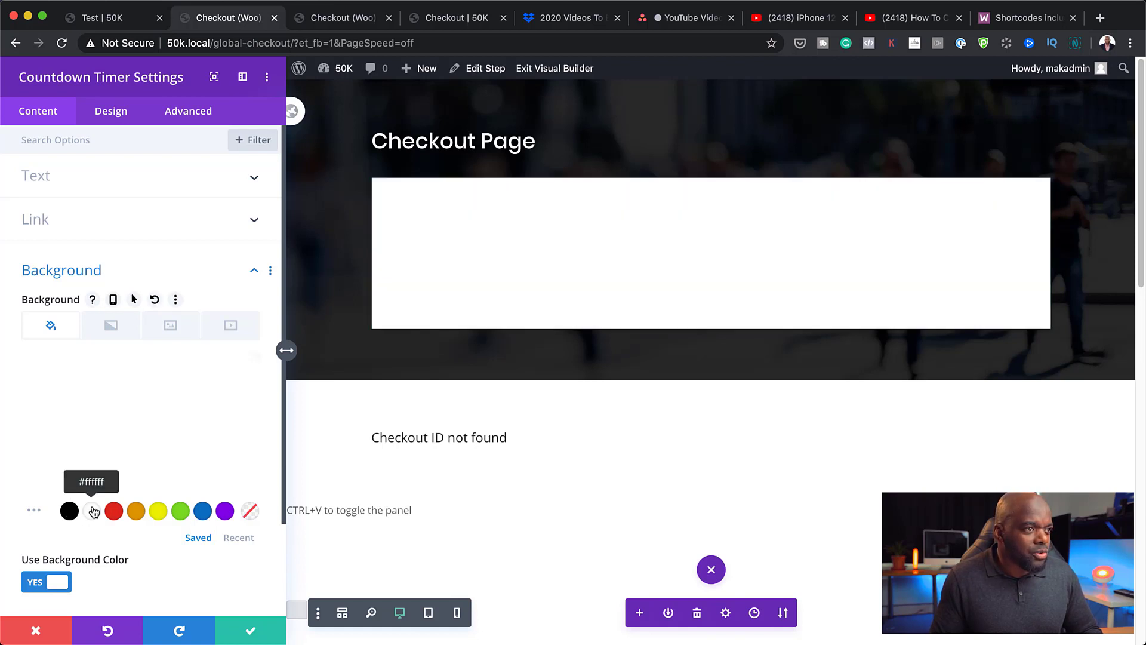
click(185, 425)
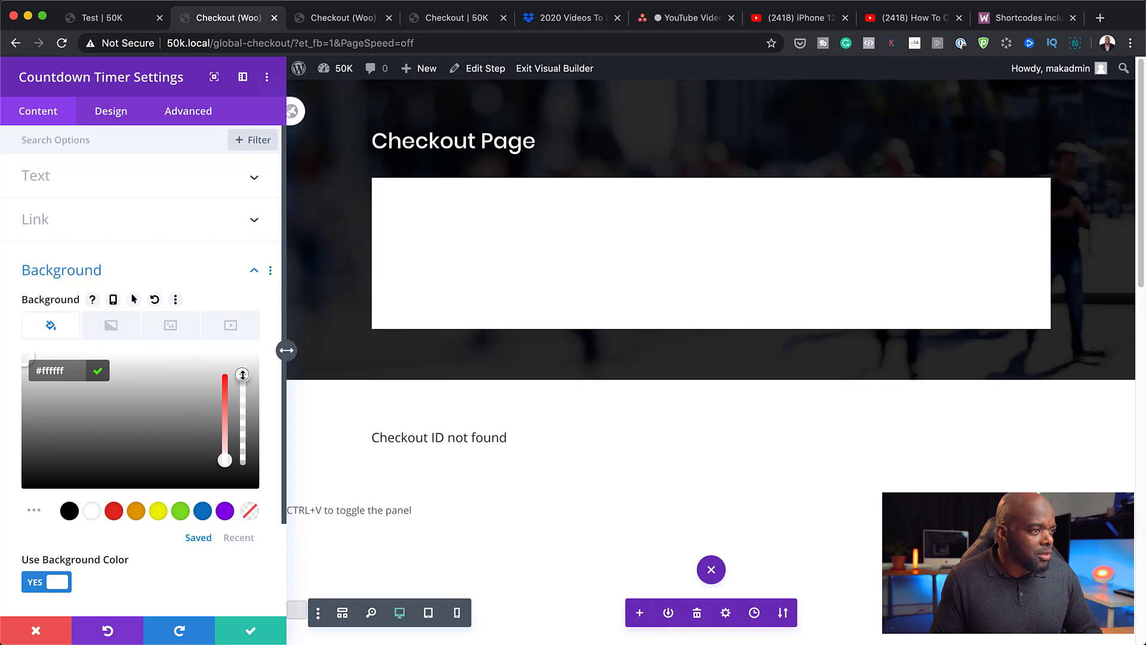
drag(243, 375, 243, 442)
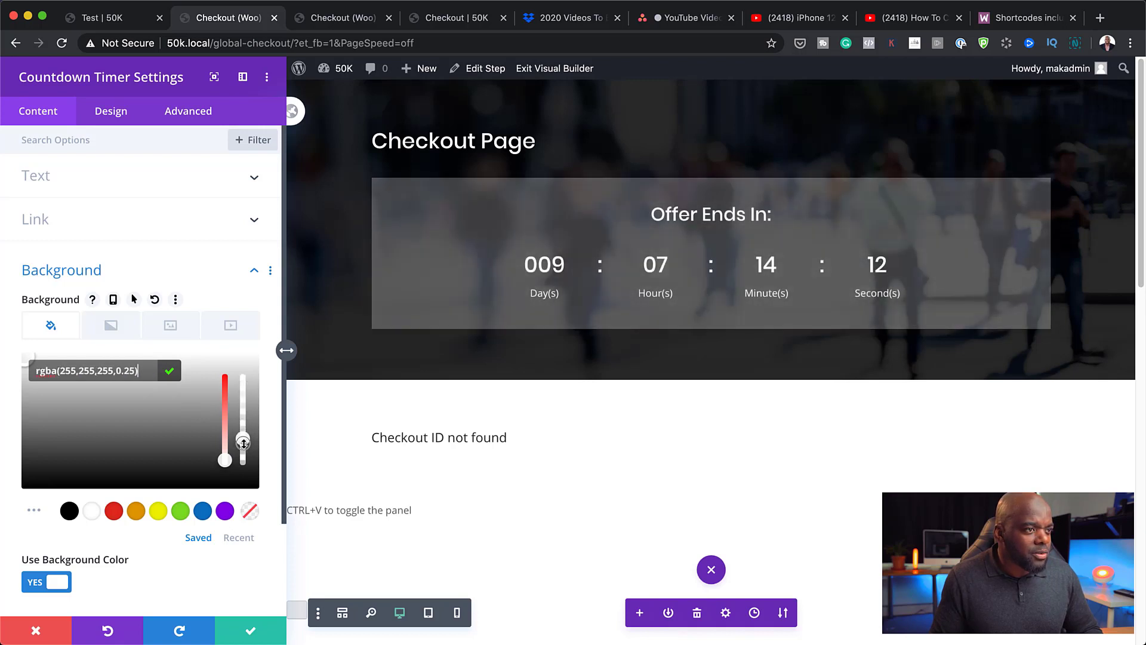
click(69, 511)
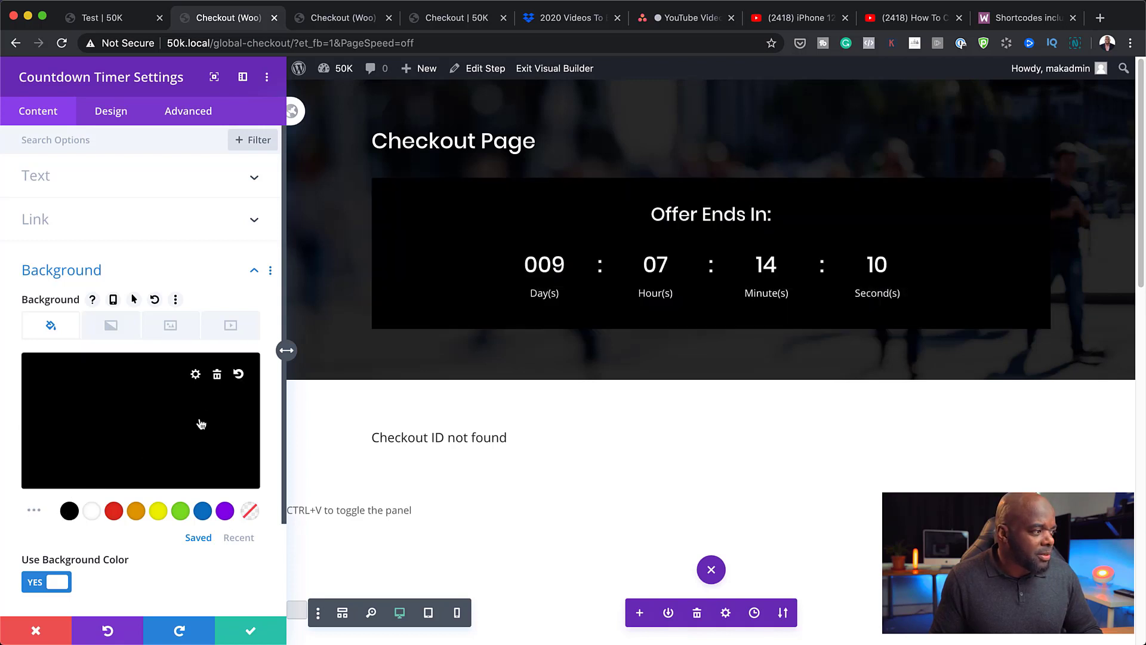
drag(242, 394, 244, 434)
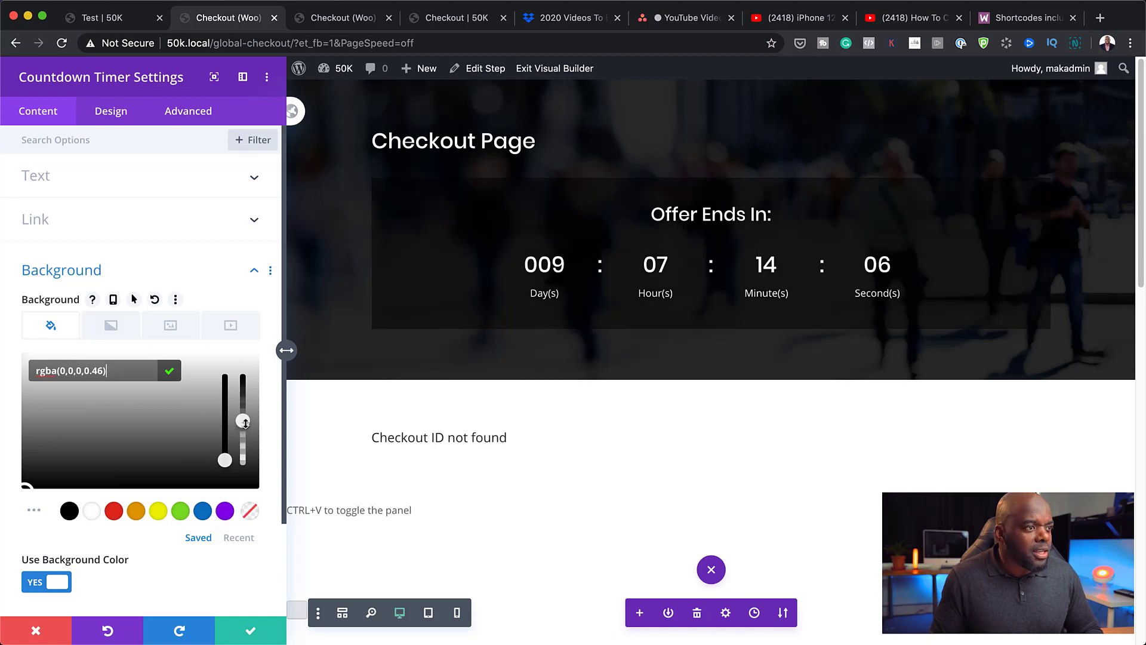
Round all four corners of the countdown timer's box to 6px.
click(122, 117)
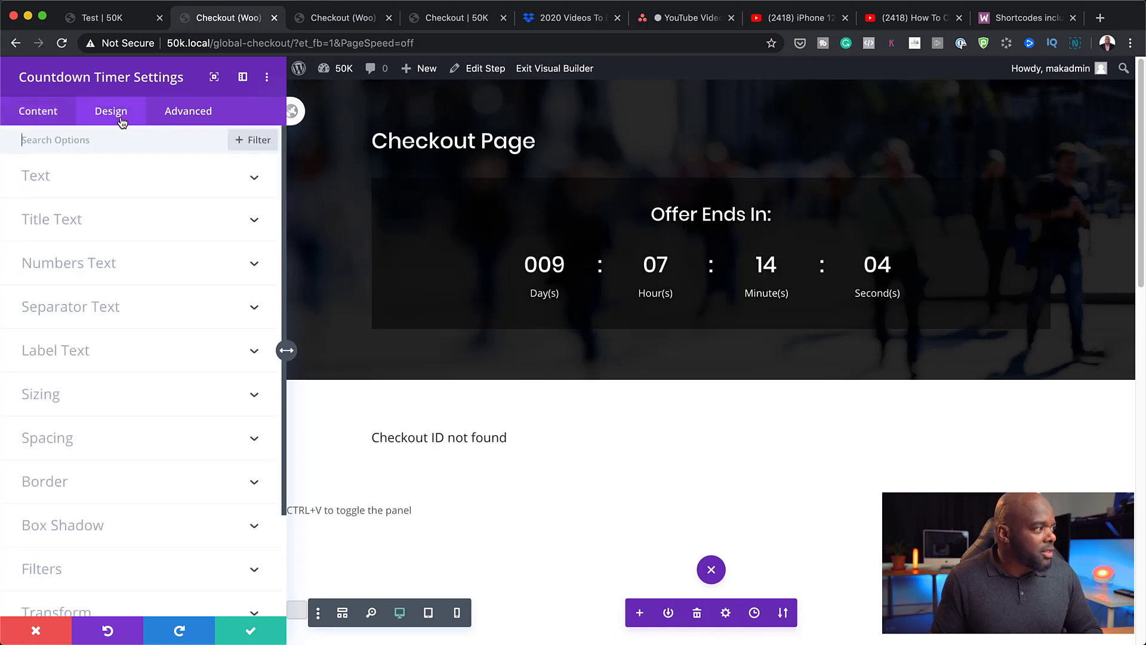
click(52, 489)
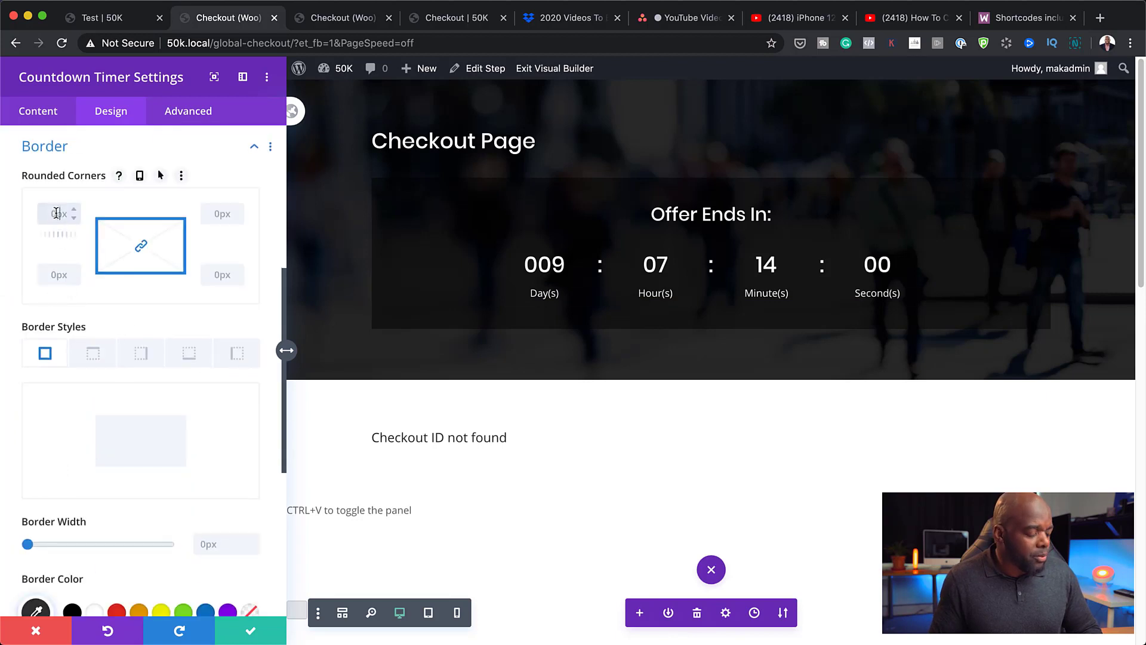
text(6)
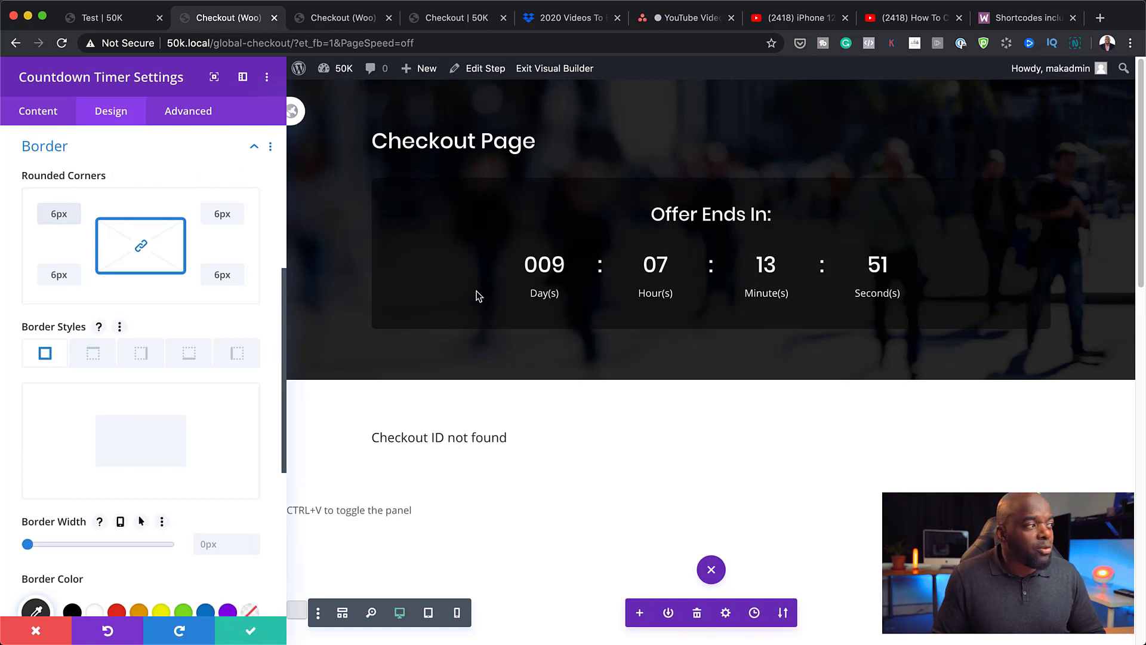
Set the countdown timer's width to 58%, centre the module and save its settings.
scroll(153, 441, down, 4)
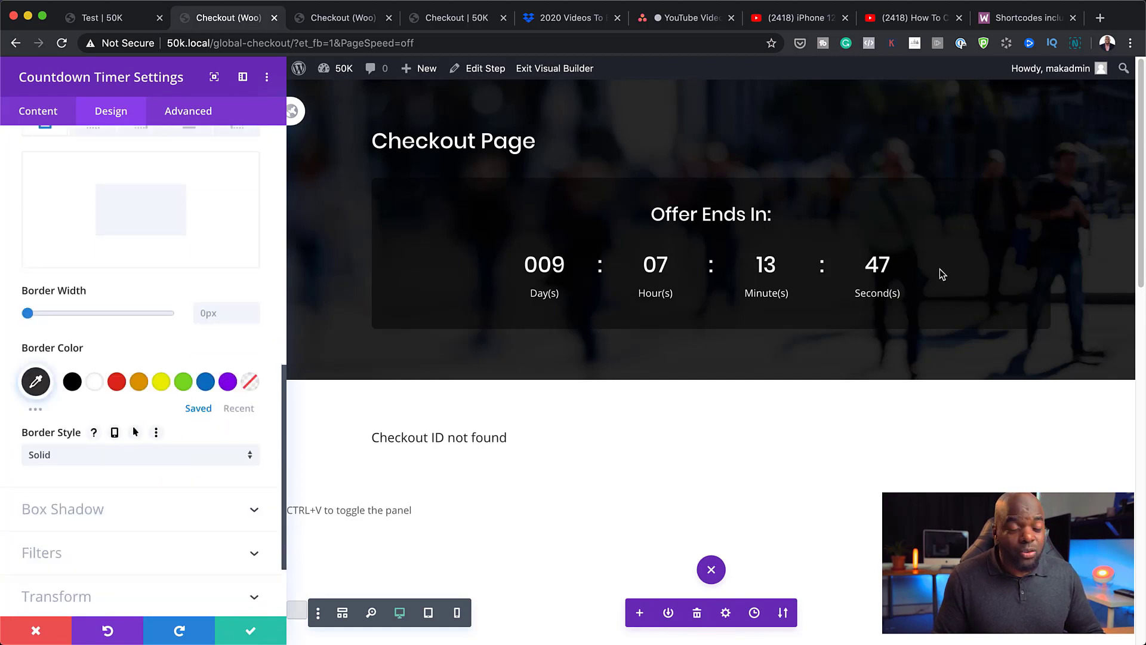
scroll(149, 459, down, 2)
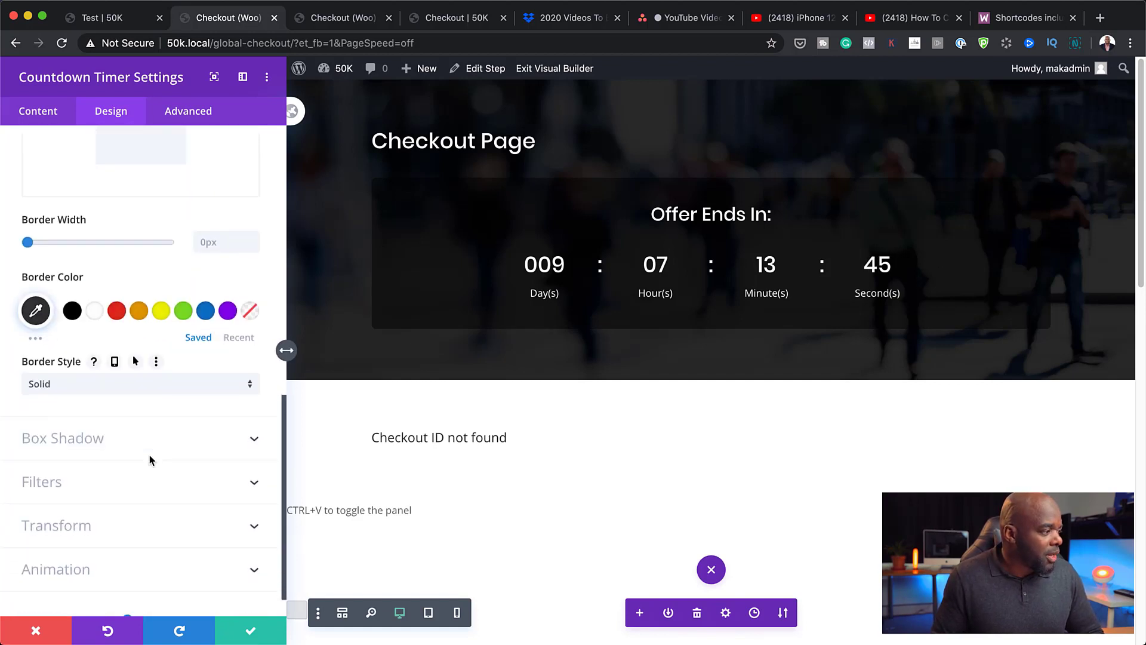
scroll(151, 459, up, 10)
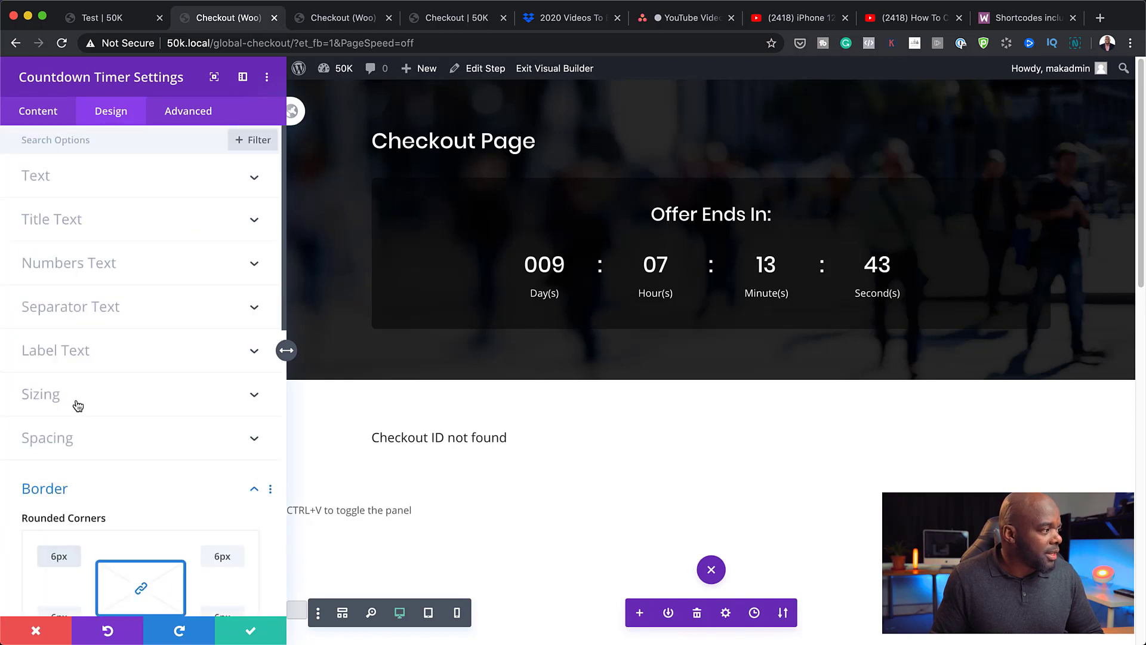
click(56, 398)
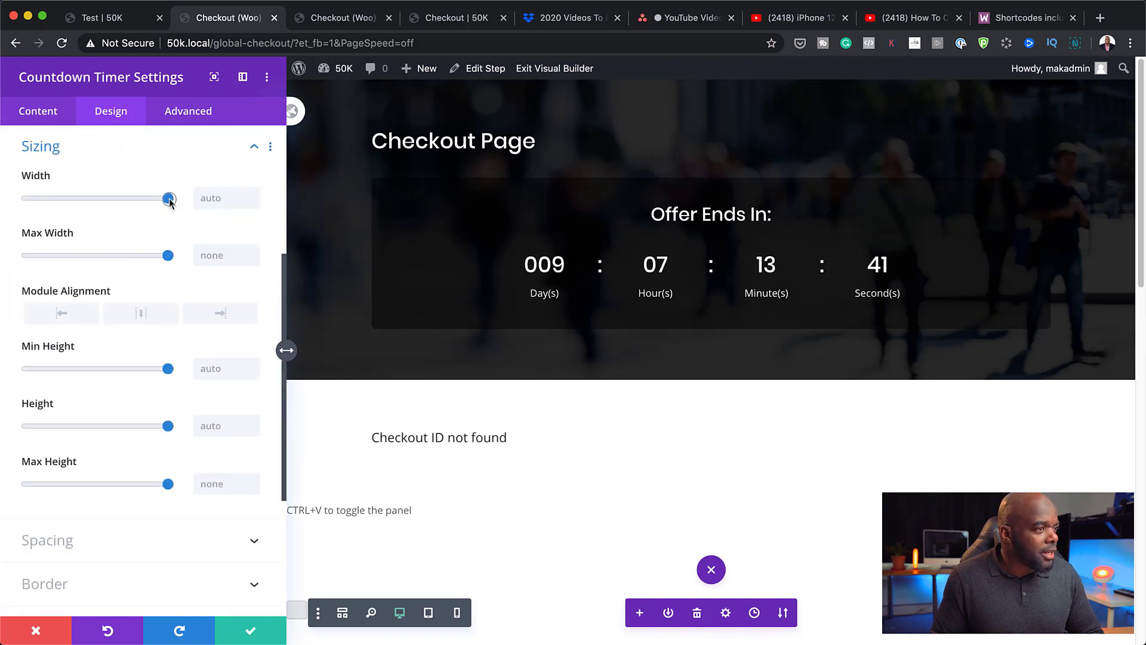
drag(170, 201, 108, 208)
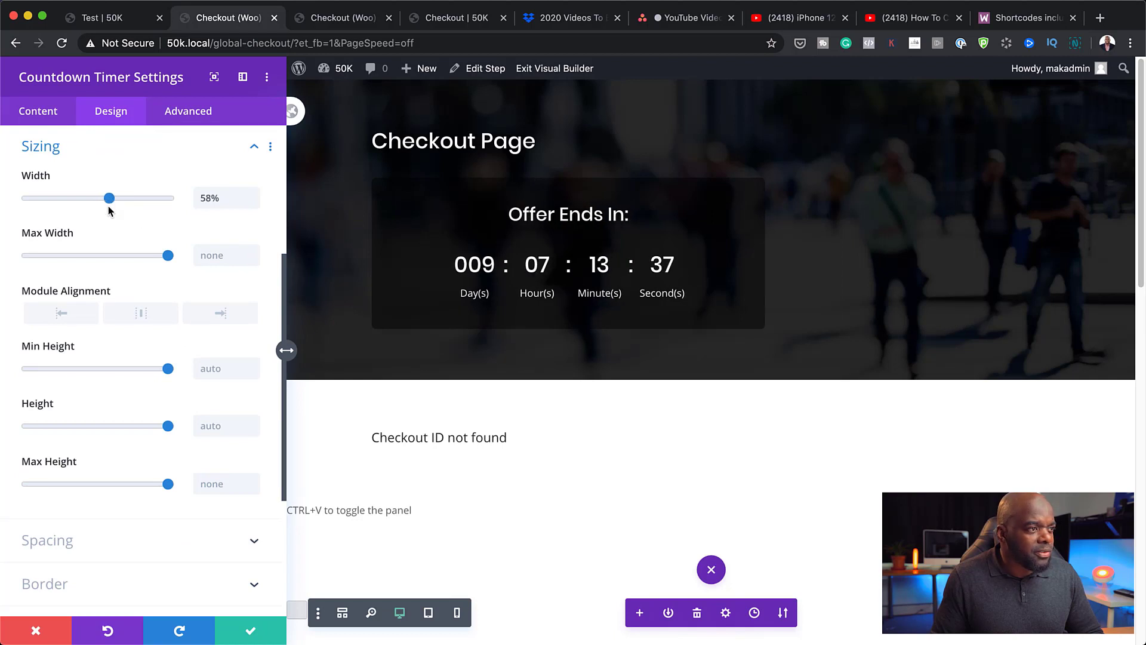
click(141, 313)
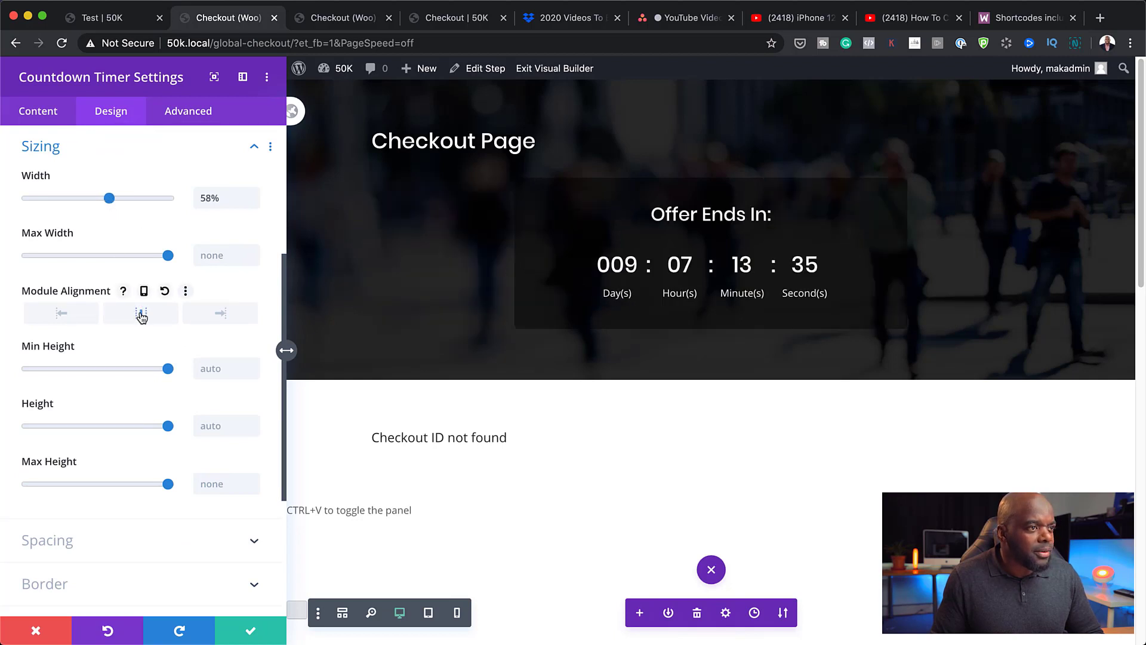
click(251, 631)
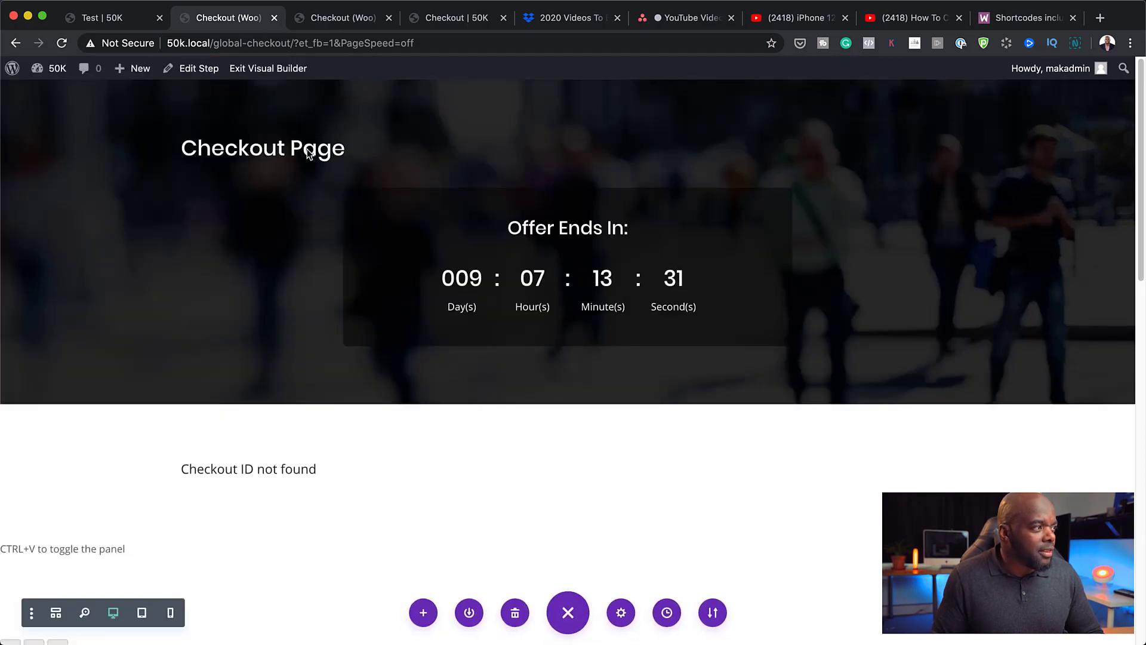
Centre the "Checkout Page" heading in the header's text module, check it in desktop view and save the module.
click(56, 613)
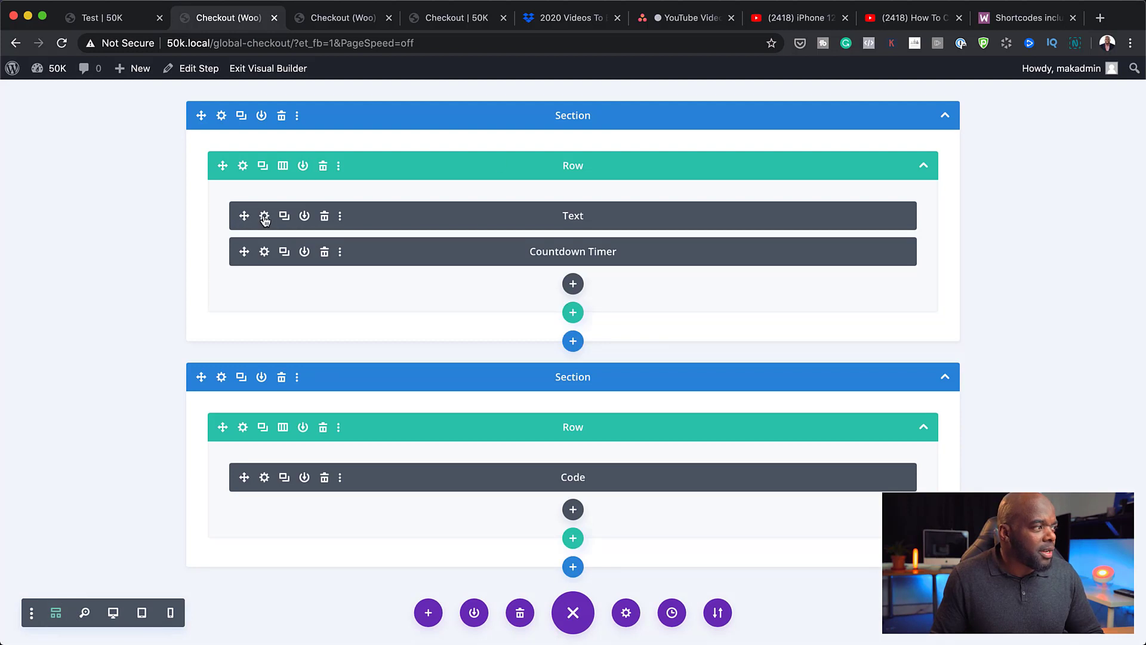
click(264, 216)
click(60, 276)
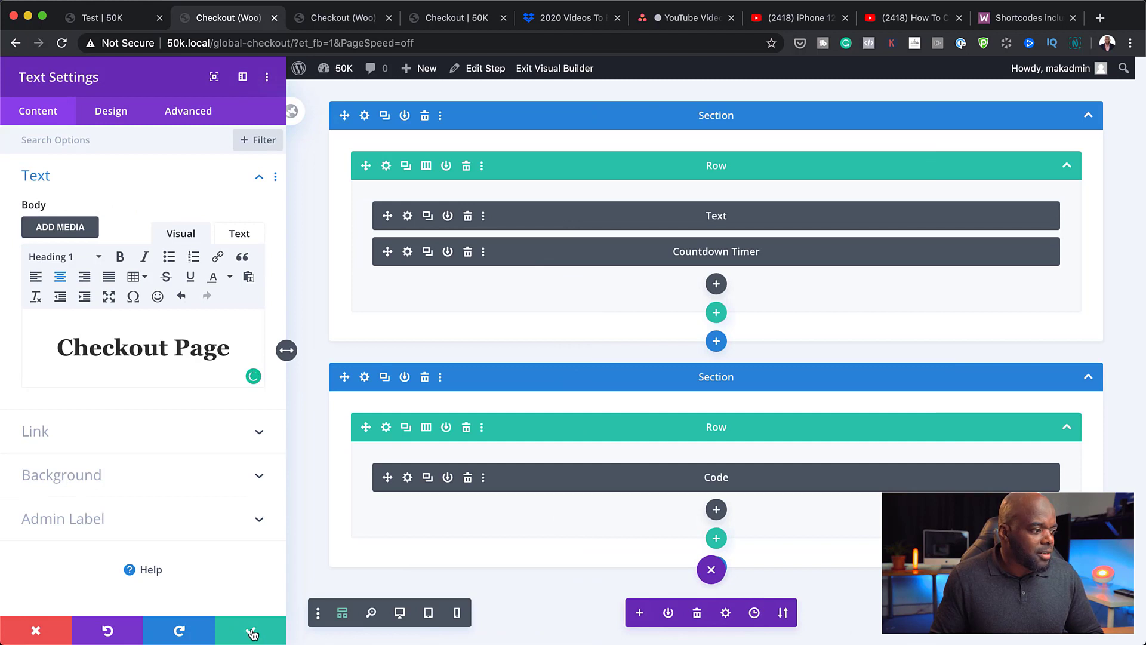
click(400, 613)
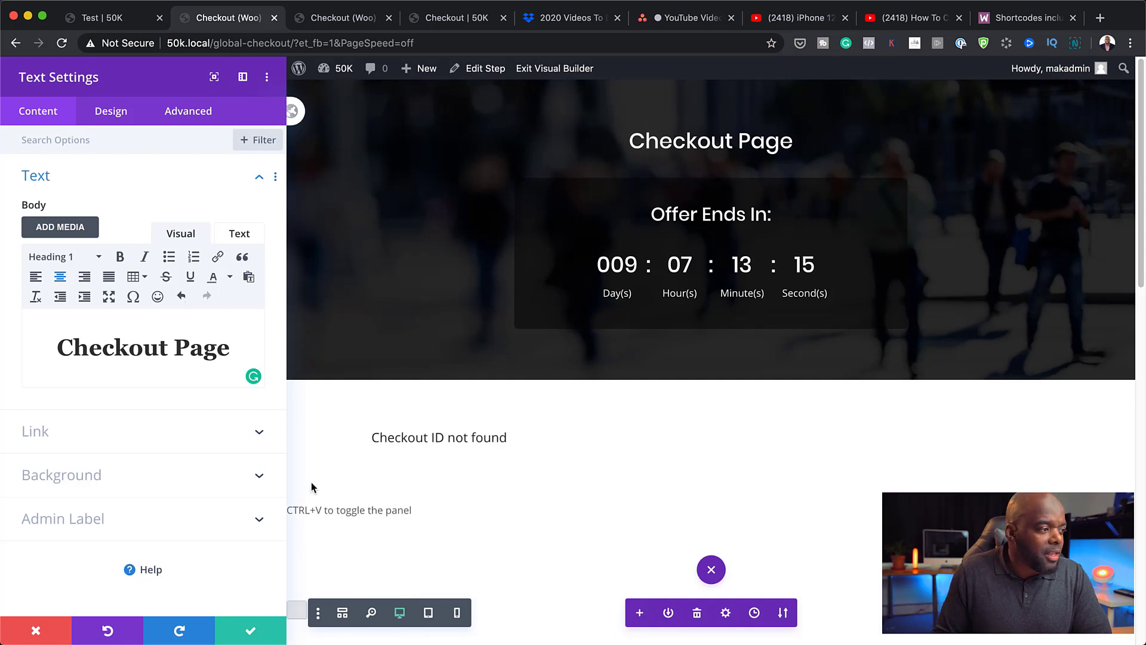
click(252, 631)
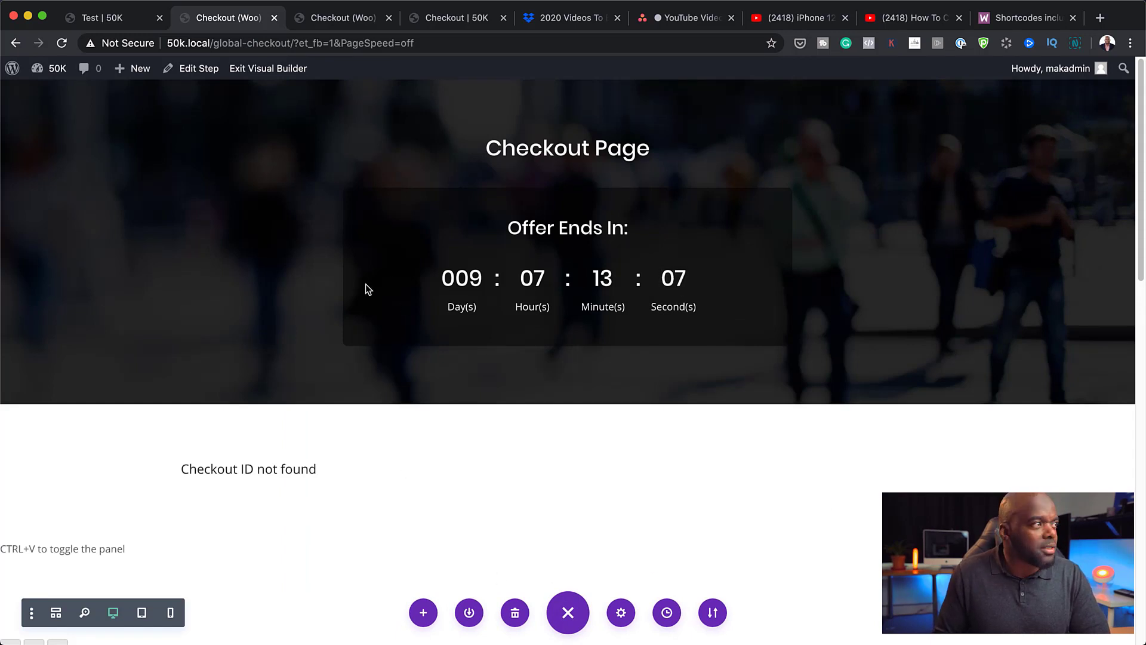
Exit the visual builder and review the live global checkout page's header, billing fields and order summary.
click(293, 69)
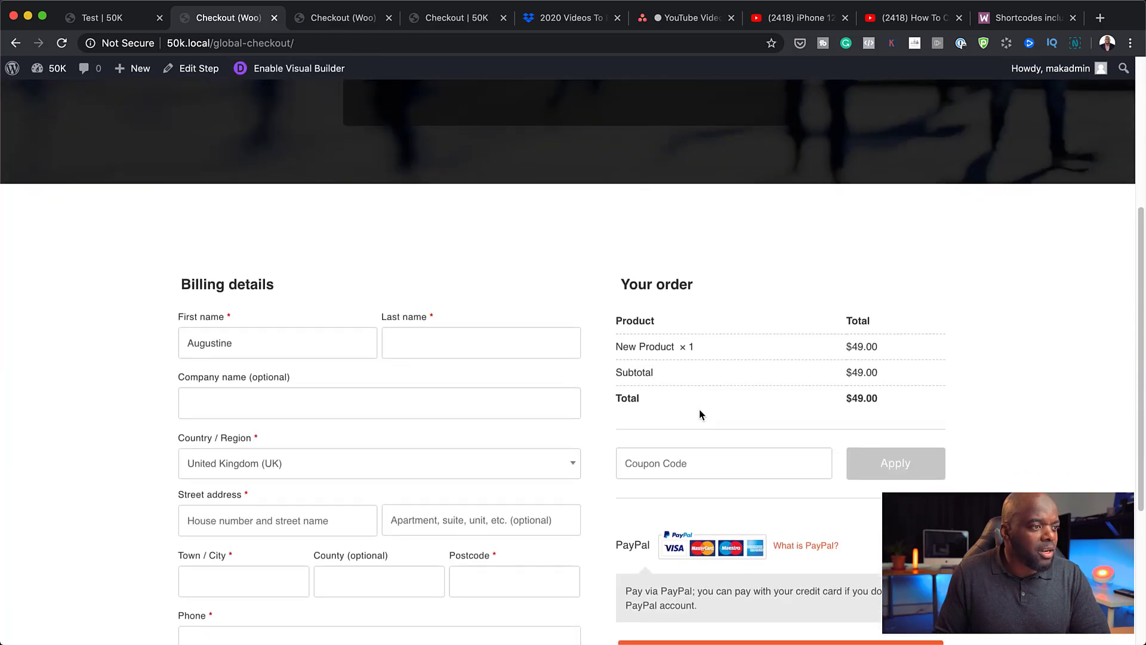
scroll(701, 413, down, 3)
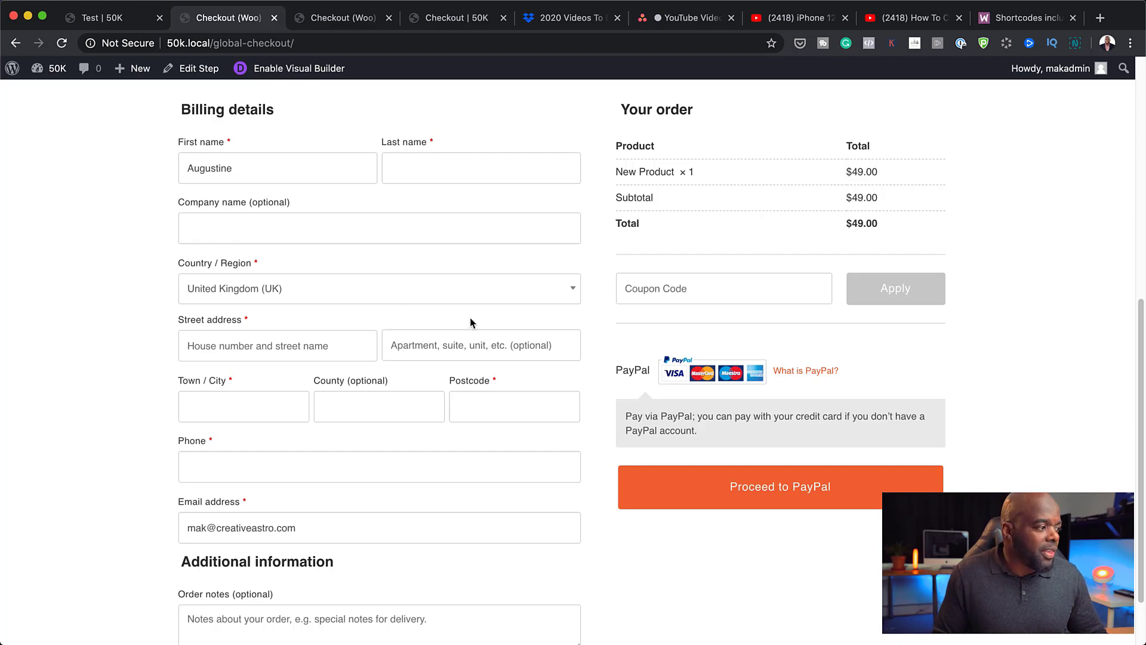
scroll(470, 322, up, 9)
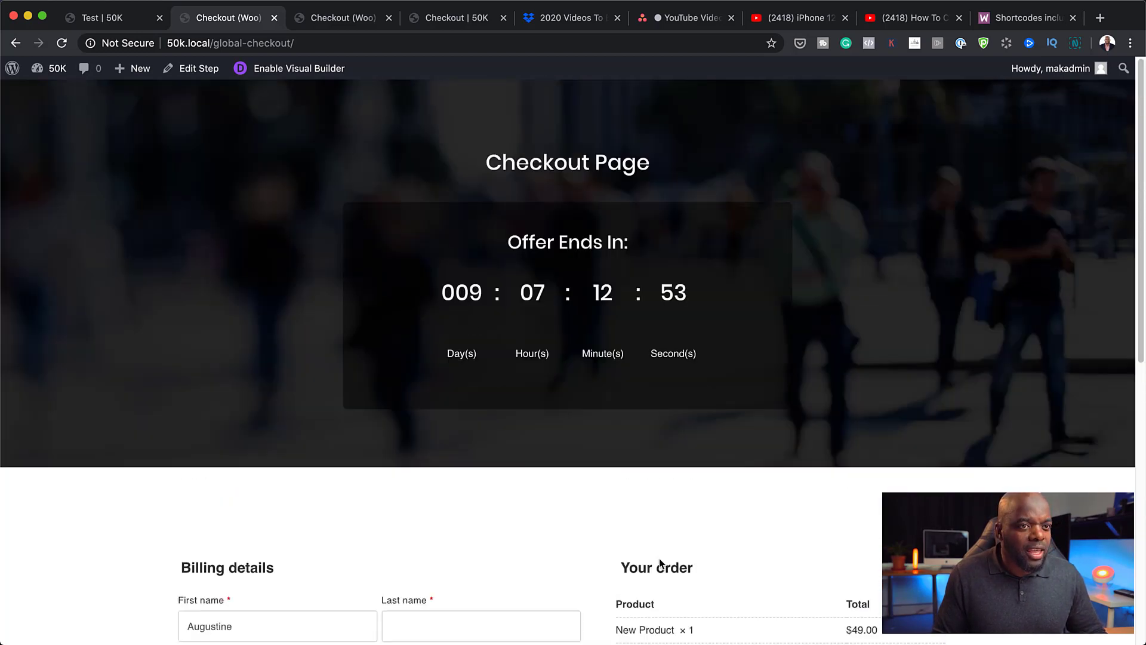
Compare the default WooCommerce checkout page with the customised global checkout page.
click(460, 21)
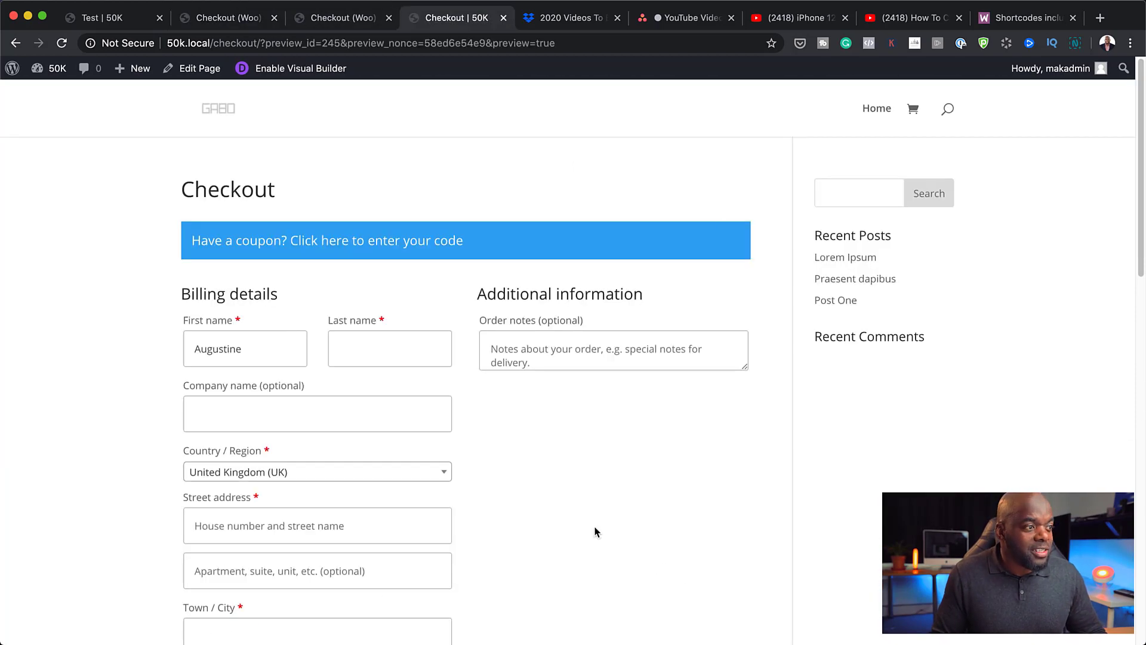
click(253, 23)
scroll(896, 290, down, 8)
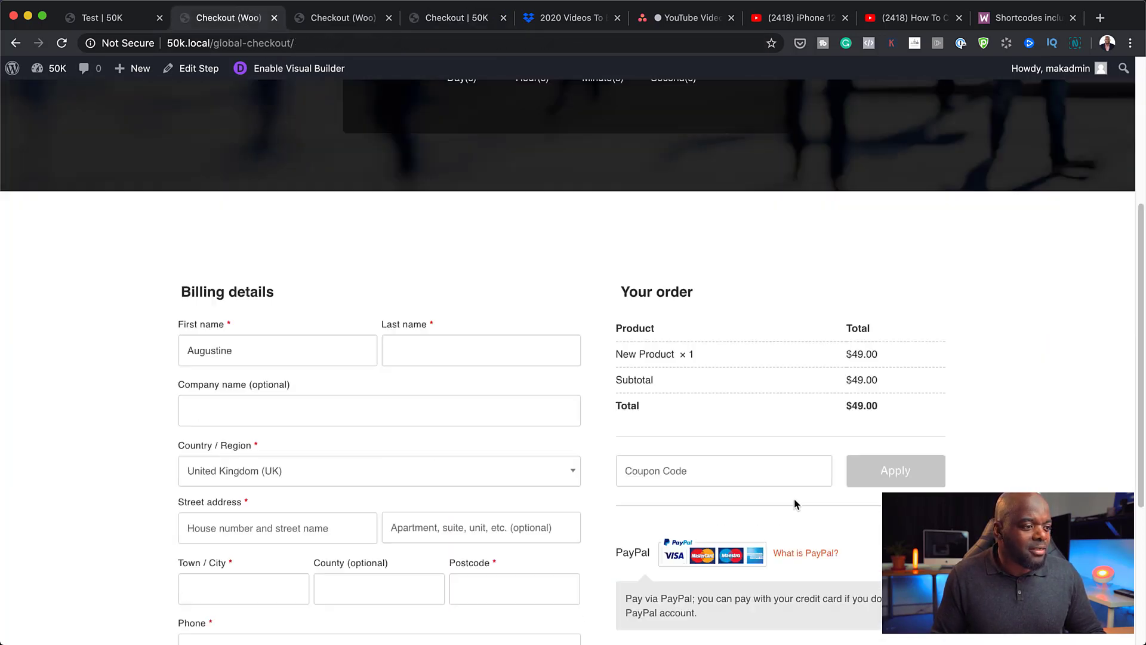
Review the customised checkout's countdown header, billing fields and order summary, checking them against the top of the default checkout page.
scroll(792, 504, up, 8)
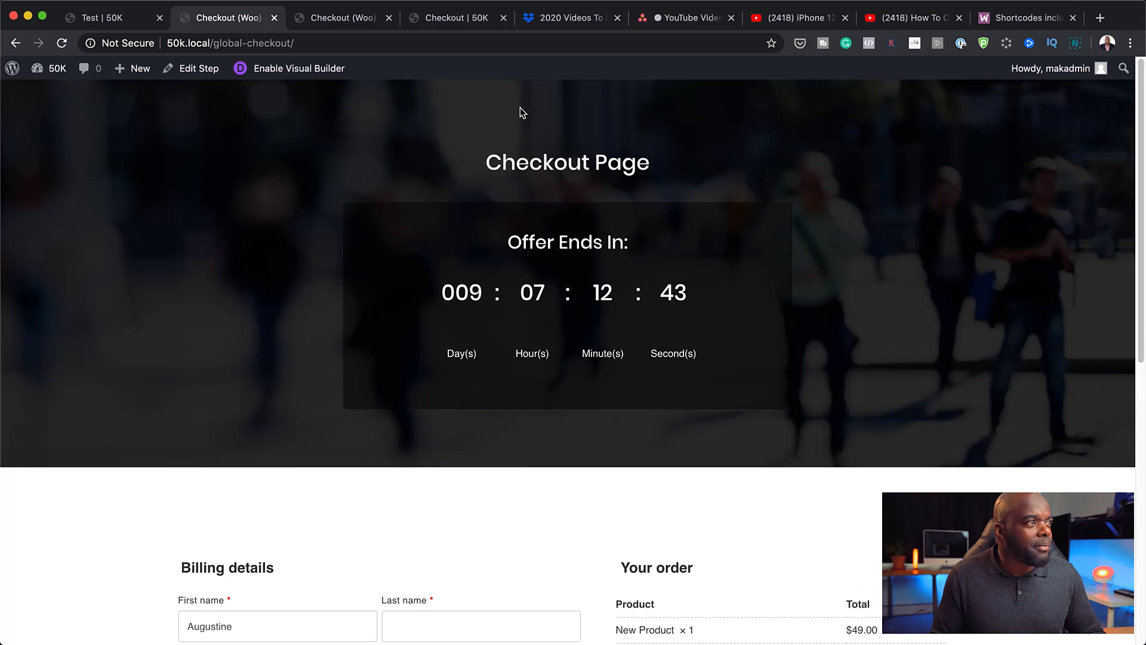
click(463, 17)
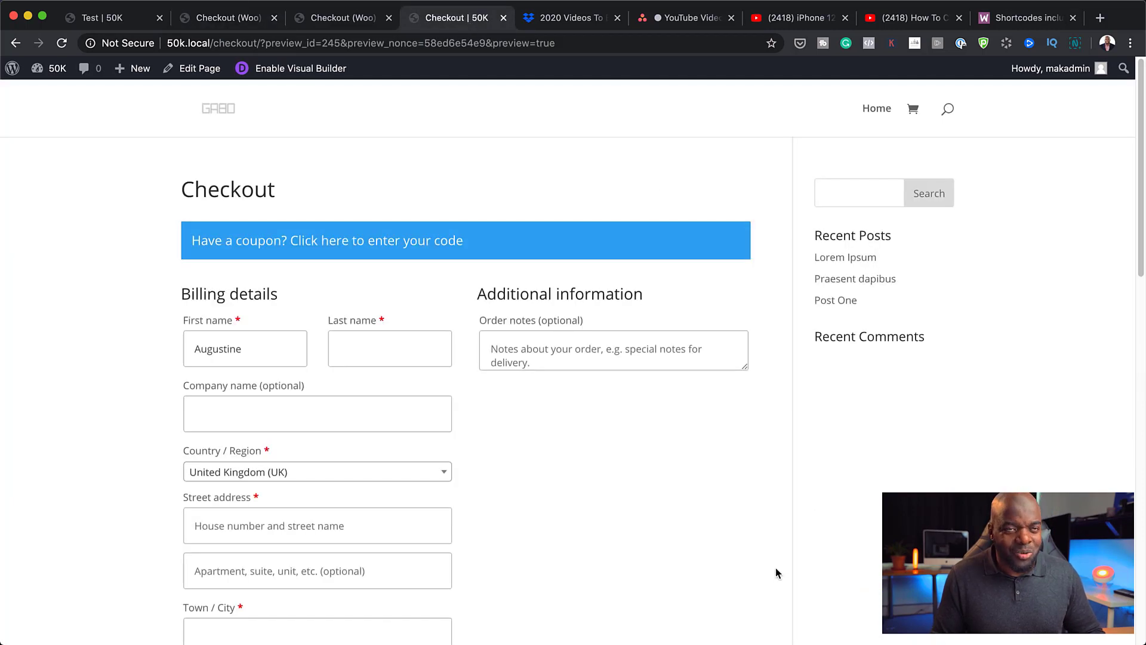
click(238, 19)
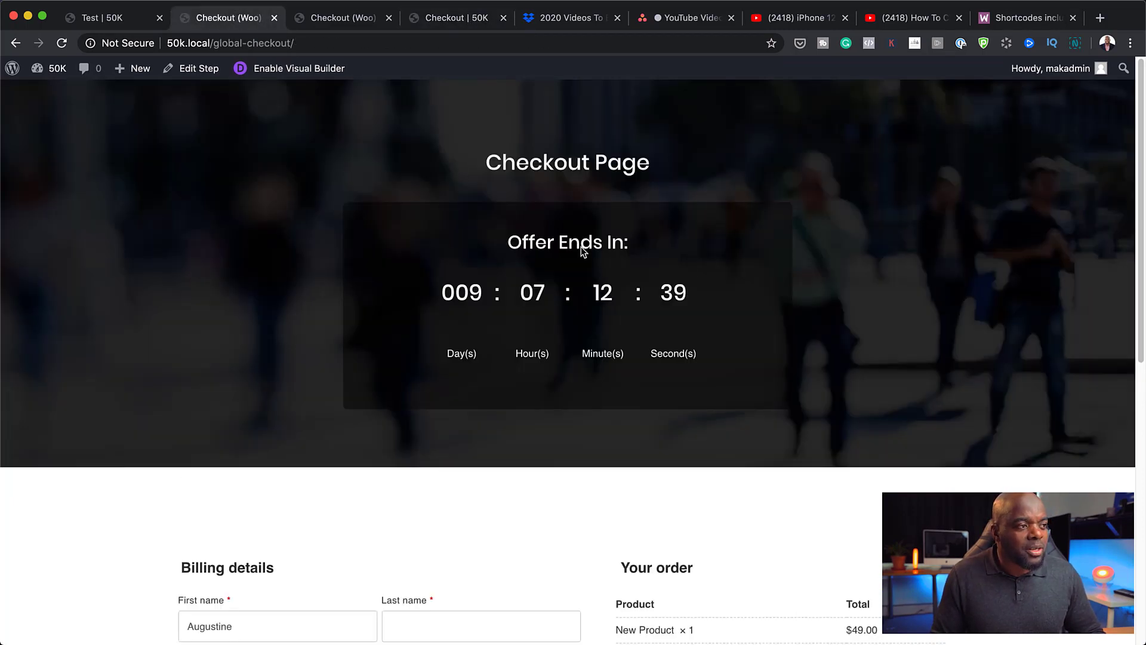
scroll(625, 413, down, 5)
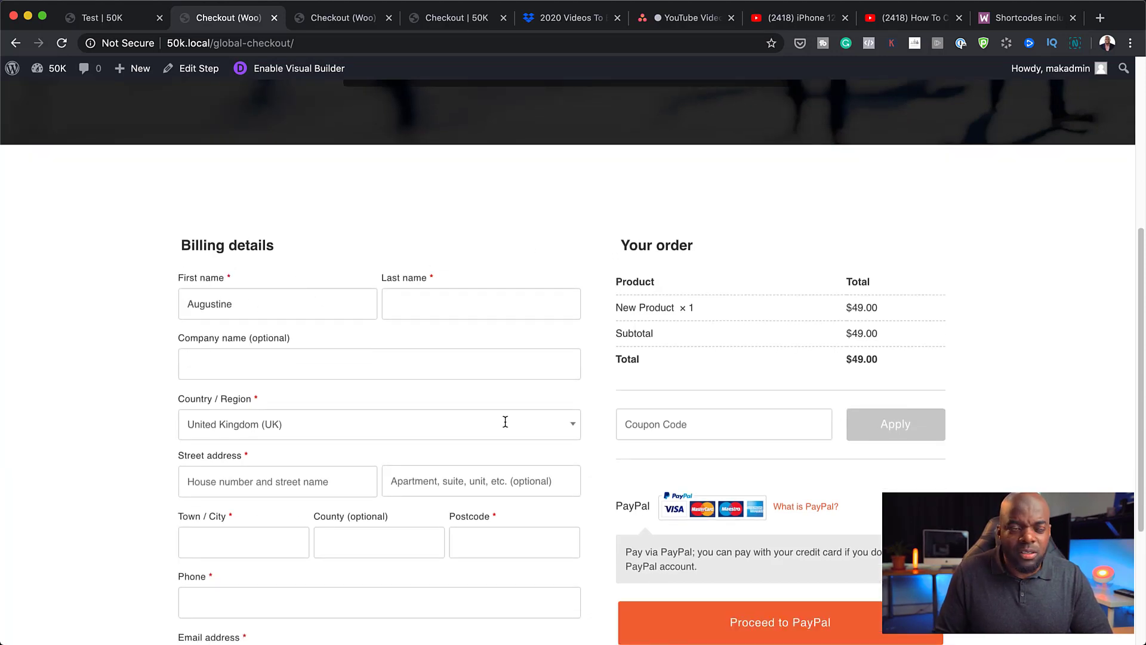
scroll(552, 454, down, 2)
scroll(552, 453, up, 3)
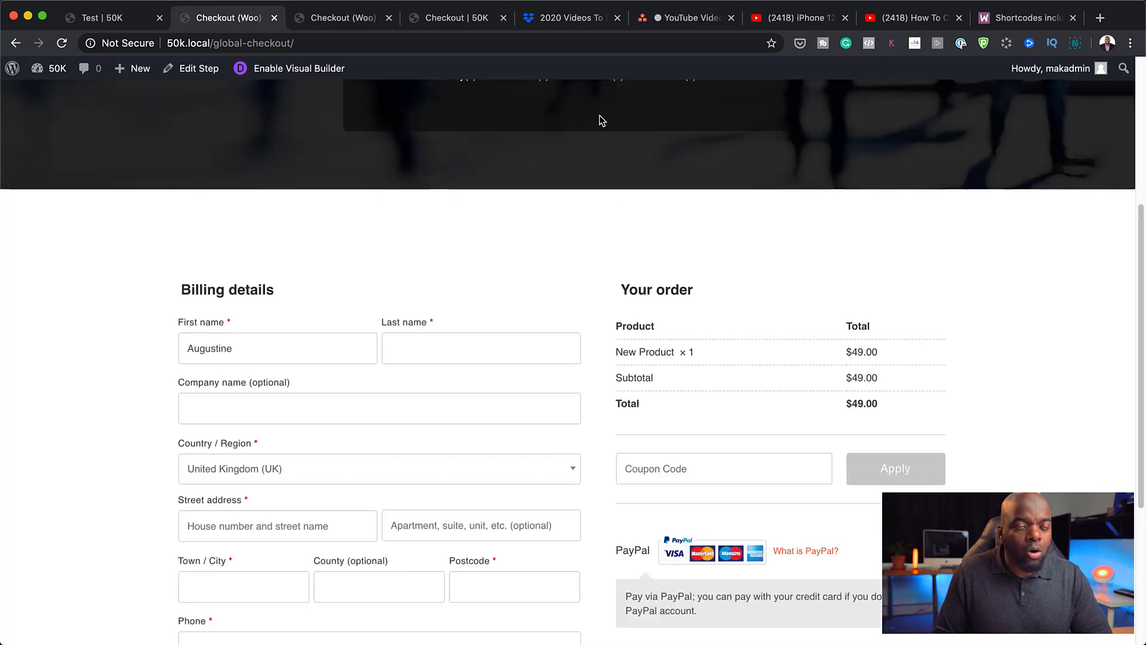
scroll(636, 468, up, 5)
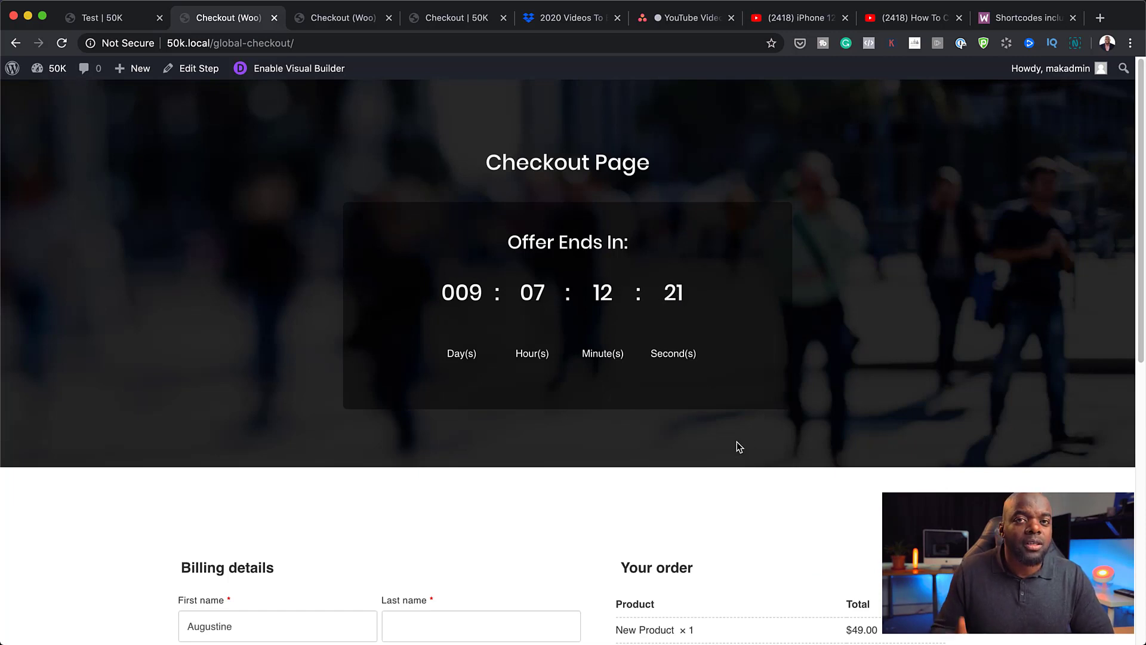
scroll(792, 449, down, 1)
scroll(792, 449, down, 2)
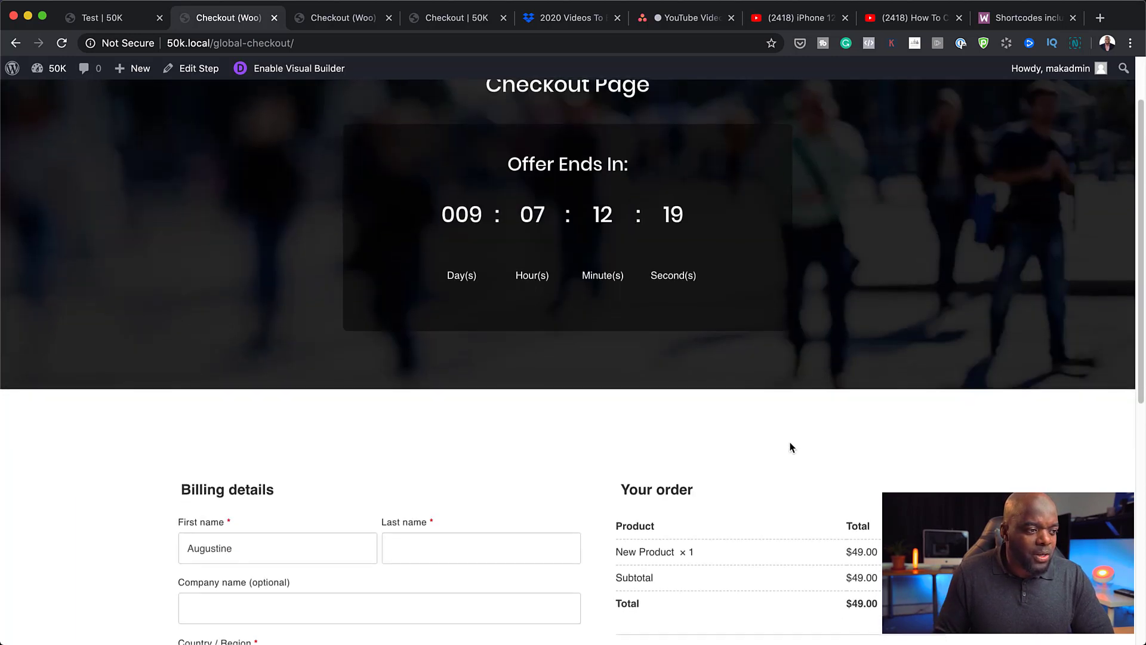
scroll(791, 447, down, 5)
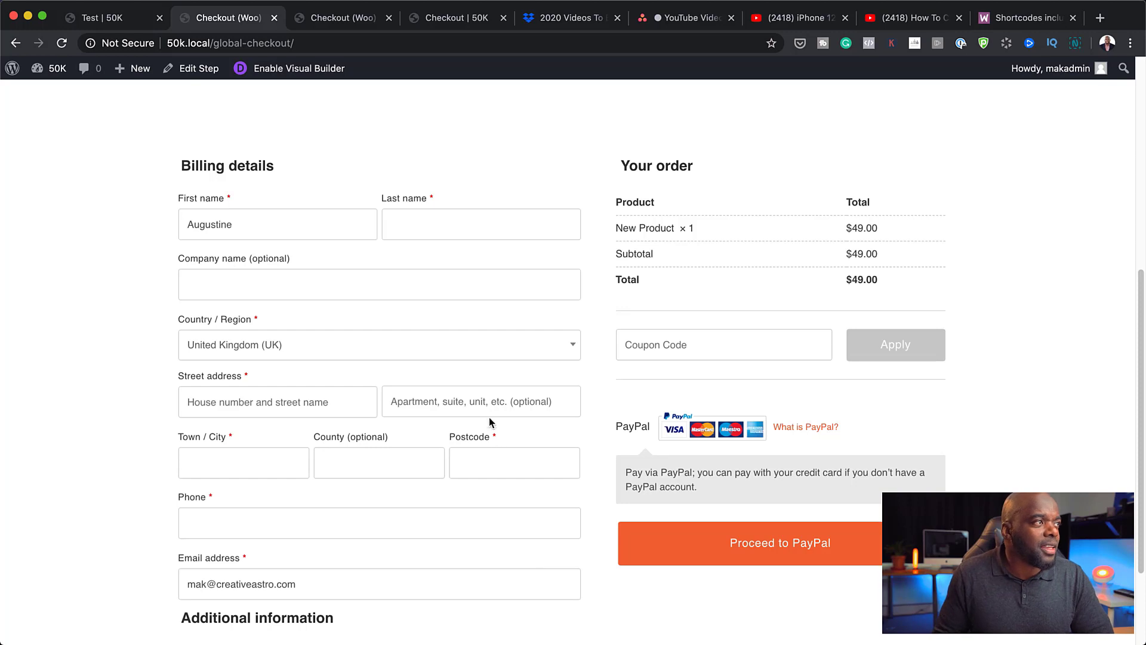
Examine the default checkout's address fields and order table, and return to the header of the customised checkout page.
click(476, 22)
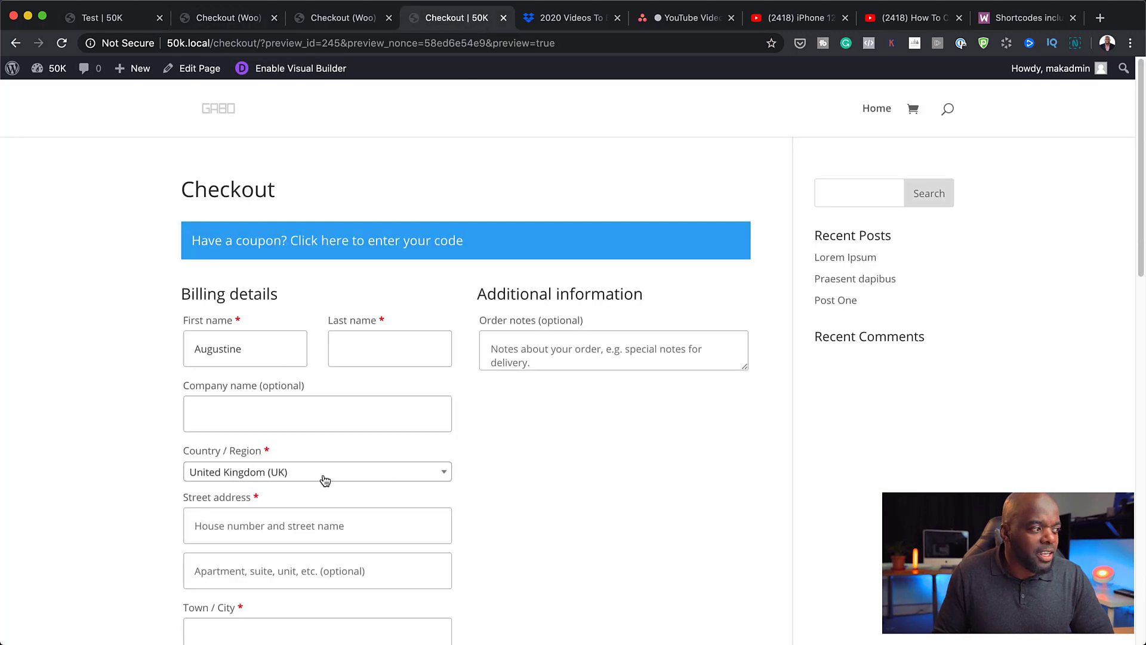
scroll(457, 510, down, 6)
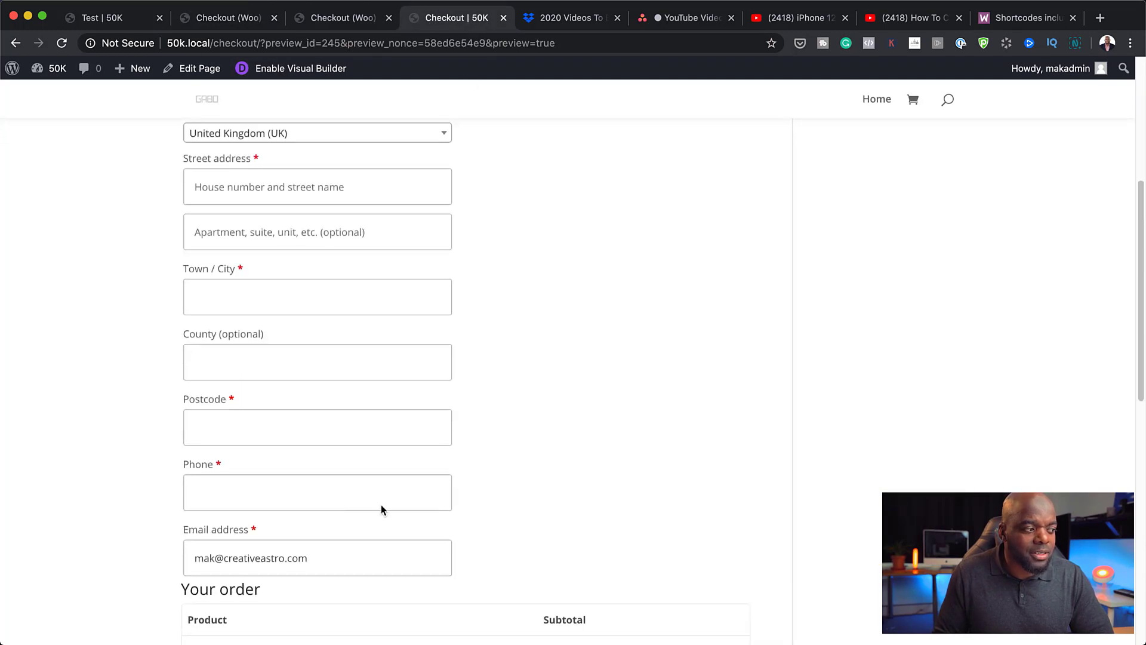
scroll(455, 496, down, 1)
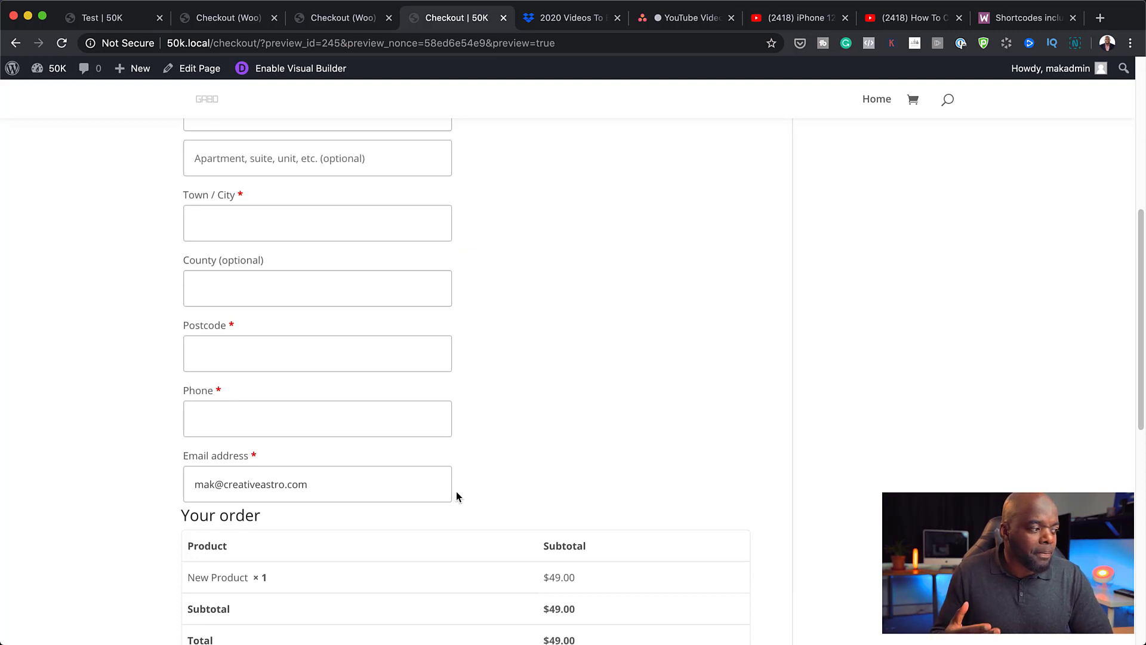
click(229, 18)
scroll(301, 425, up, 7)
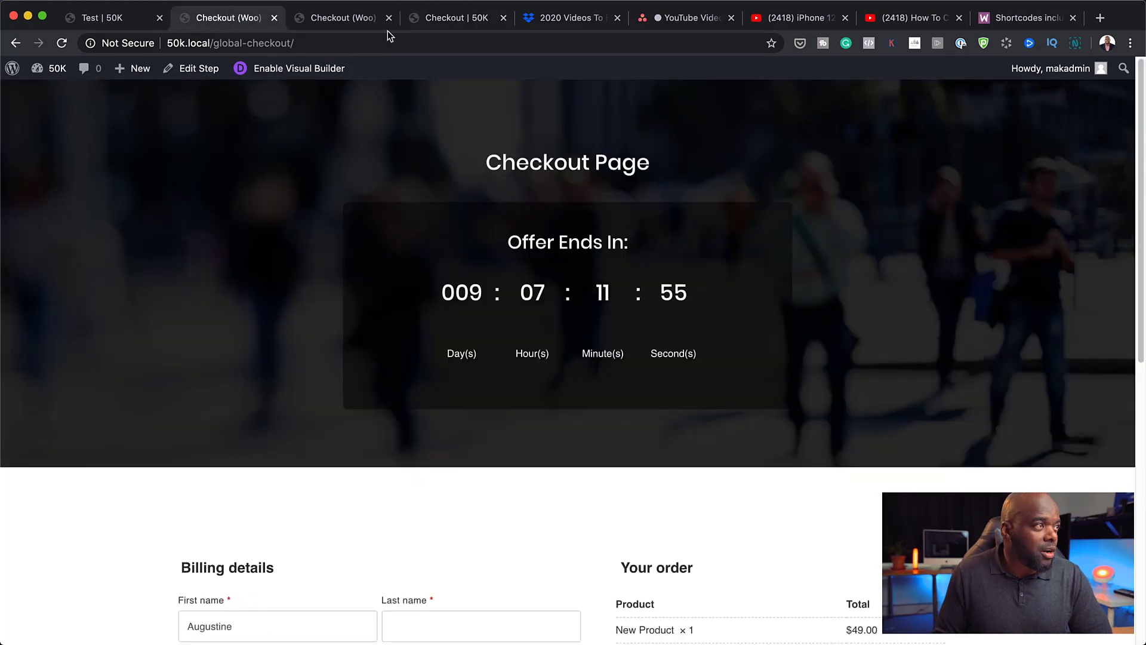
Close the visual builder page without saving its changes and return to the live global checkout page.
click(364, 20)
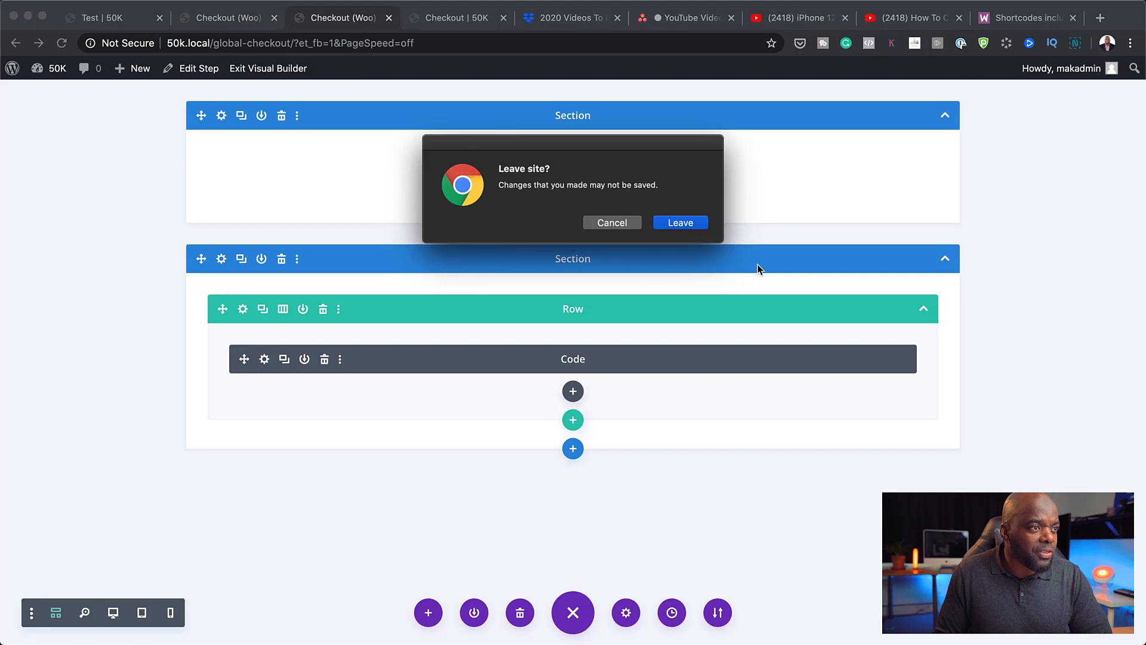
click(684, 223)
click(277, 19)
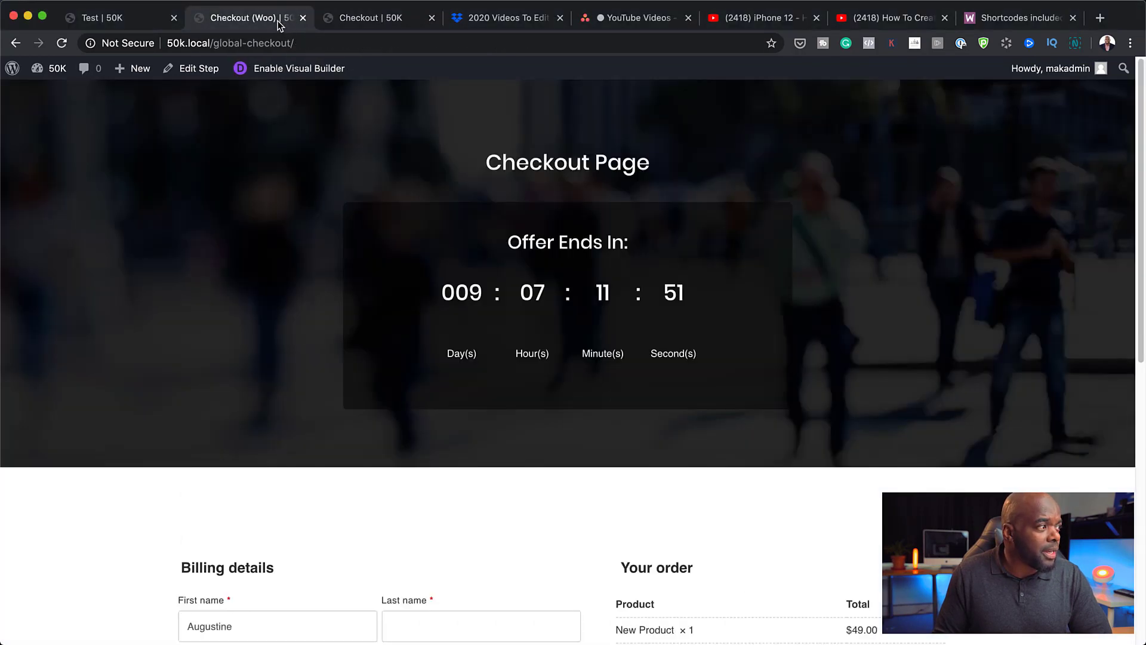
Edit the global checkout step and enable the custom field editor in its checkout fields settings.
click(203, 69)
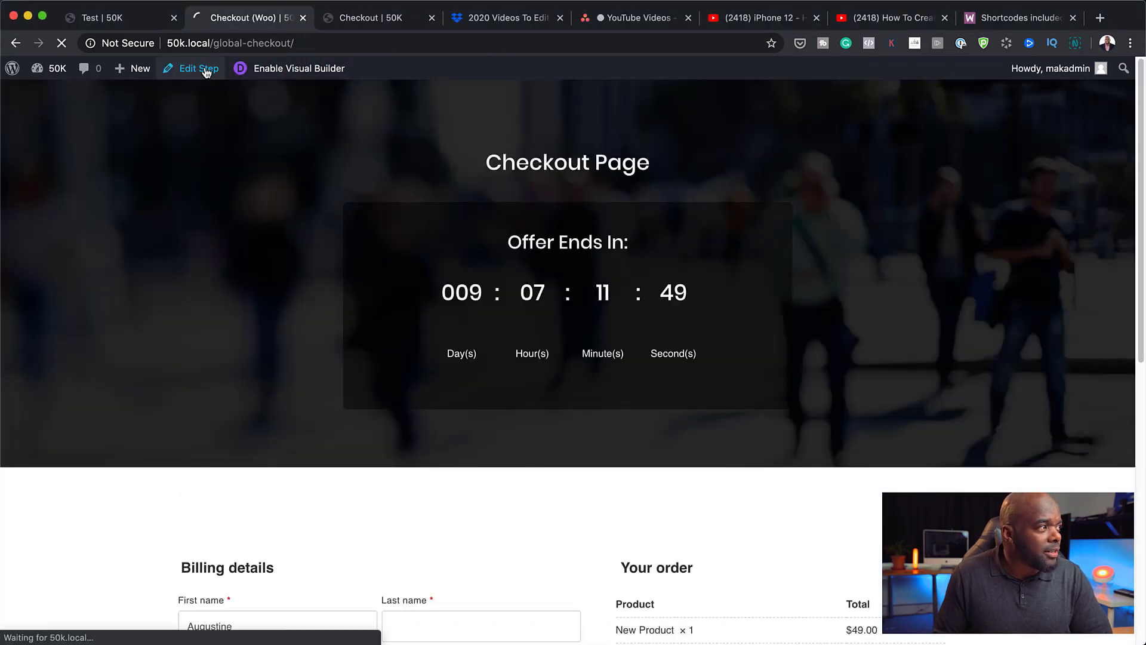
scroll(536, 429, down, 5)
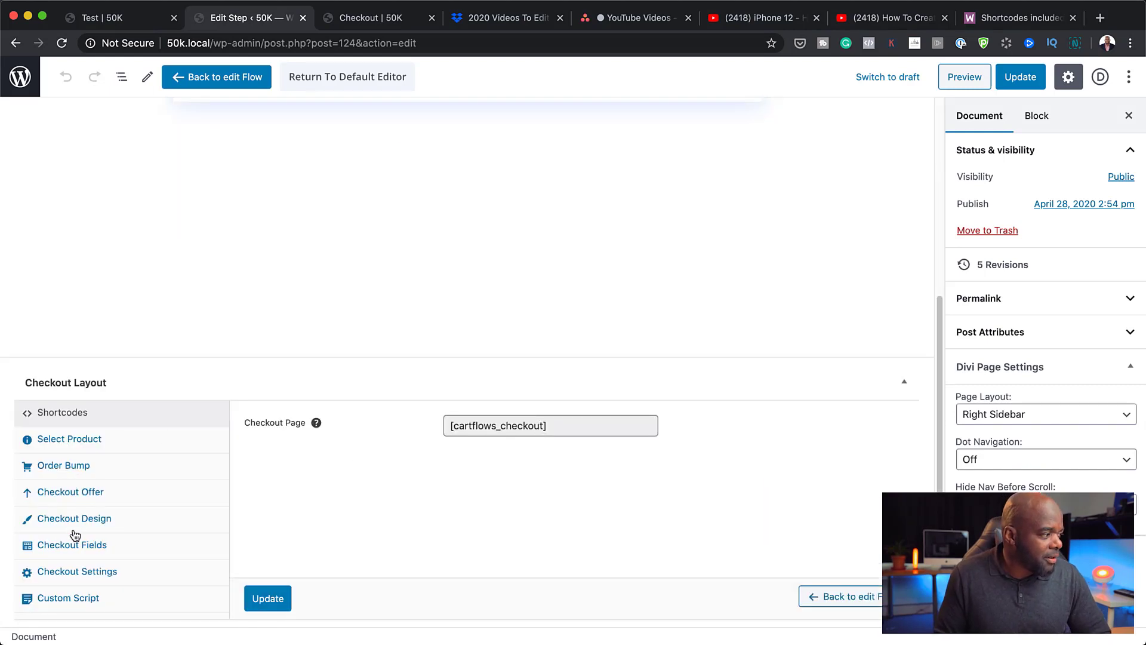
click(102, 548)
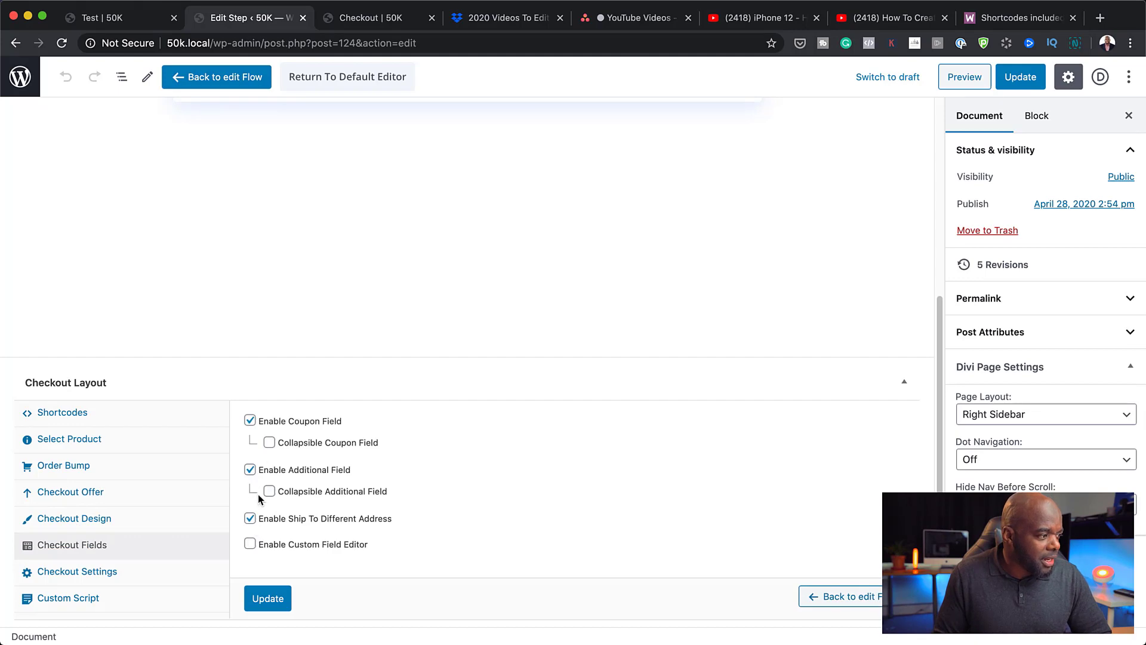
click(250, 545)
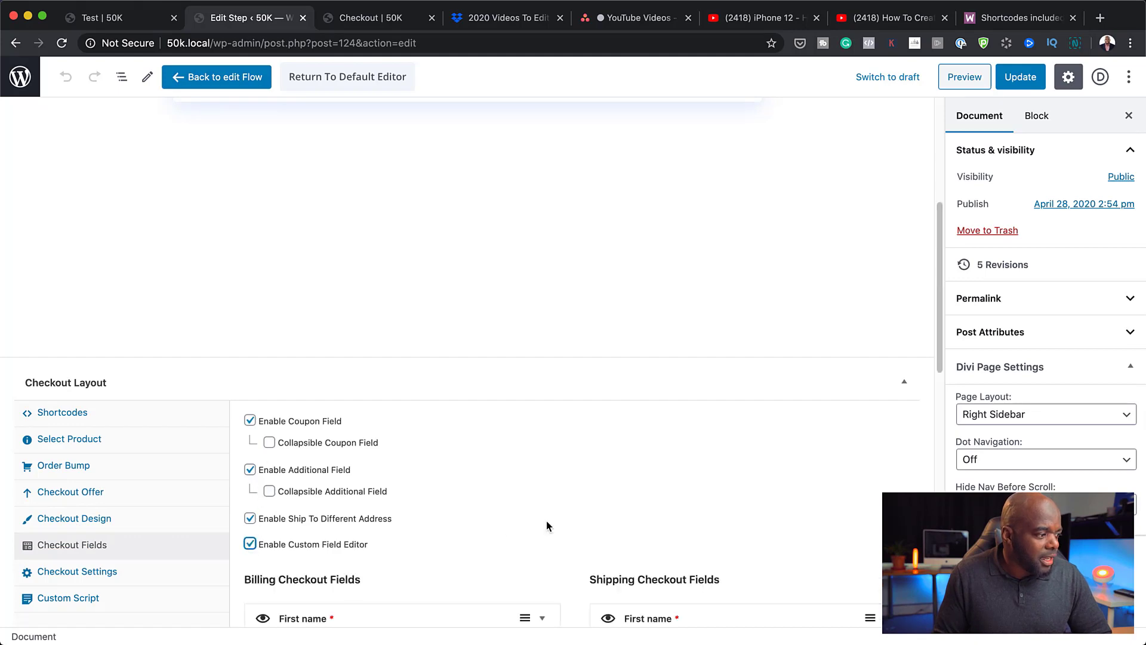
Hide every billing checkout field except First name and Email address.
scroll(547, 525, down, 8)
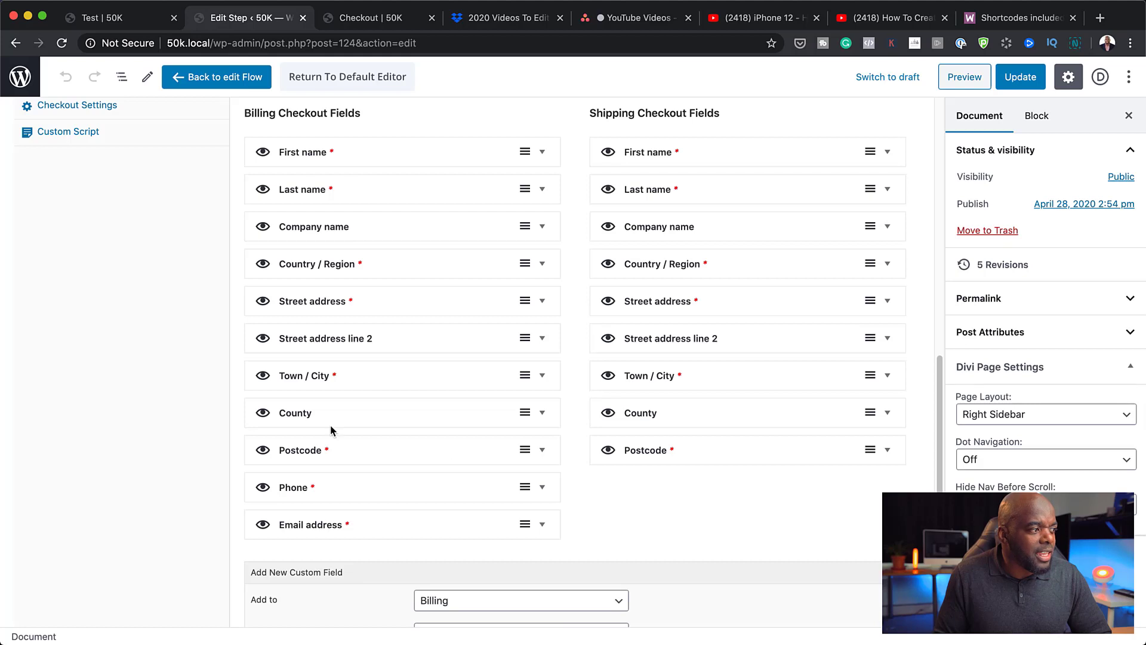
click(263, 376)
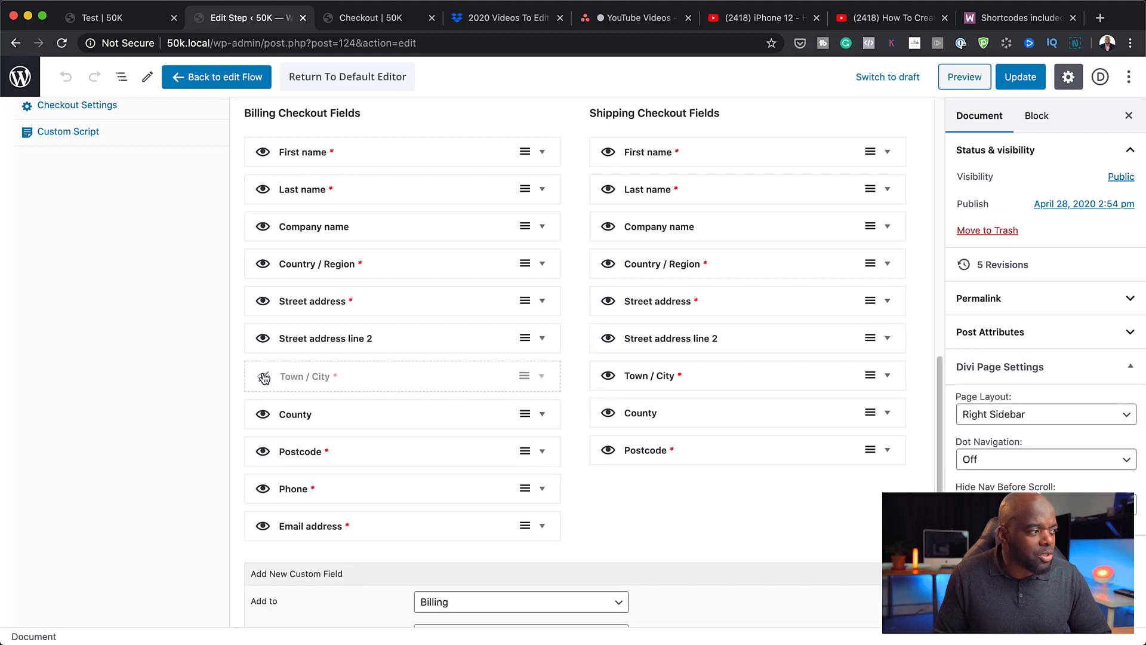
click(264, 414)
click(263, 454)
click(264, 492)
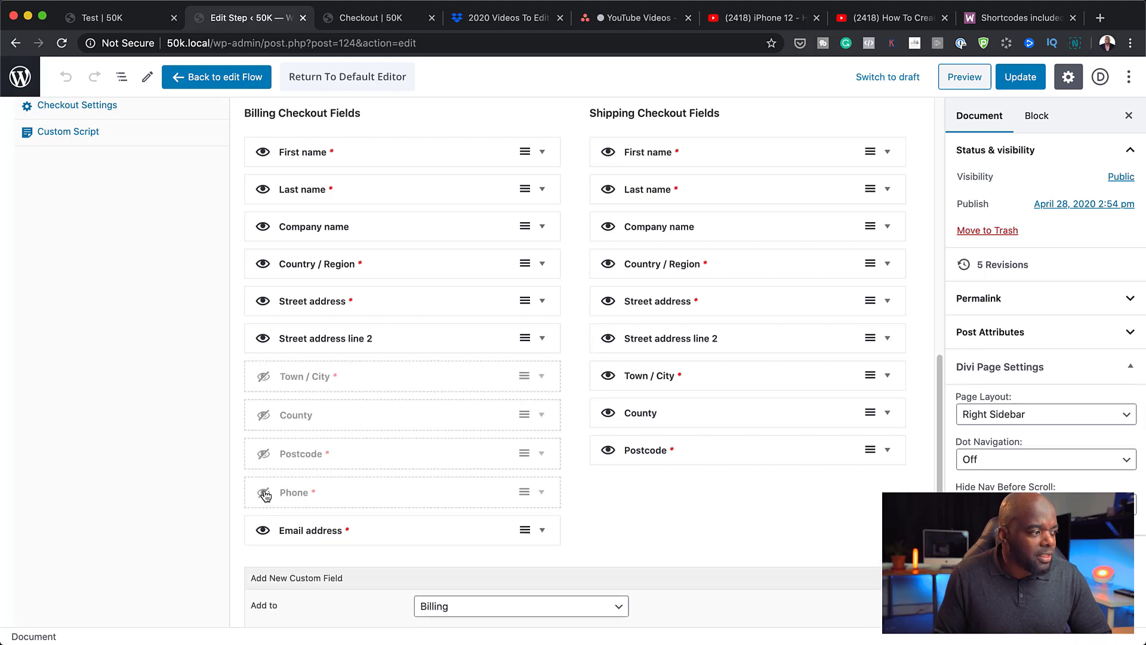
click(261, 338)
click(264, 301)
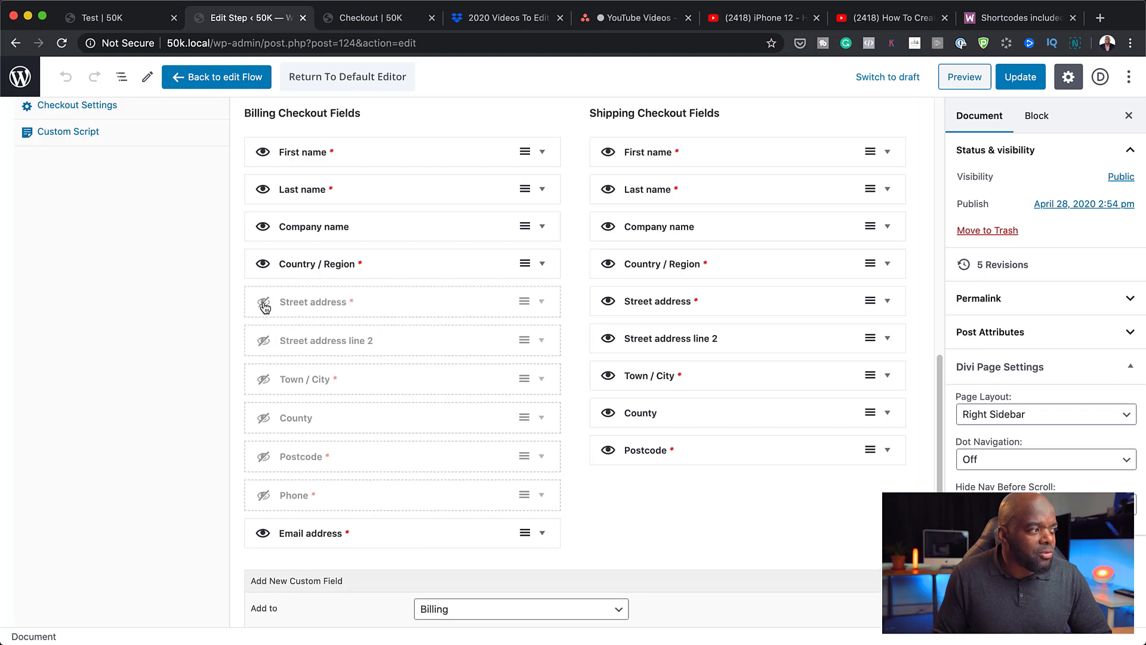
click(263, 264)
click(263, 231)
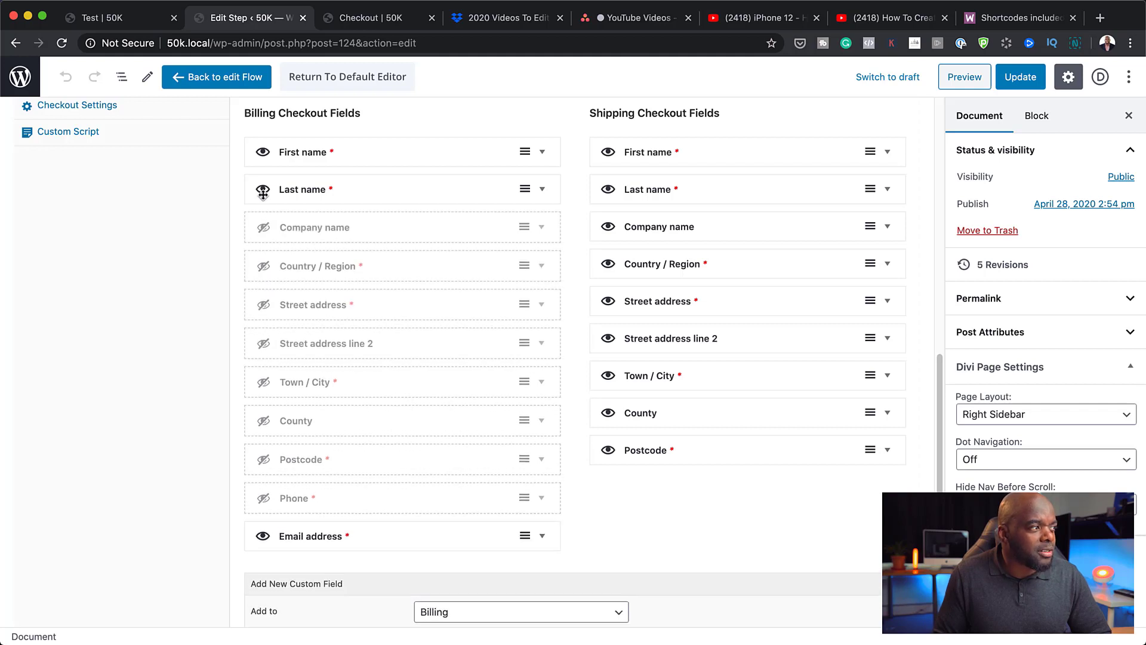
click(263, 194)
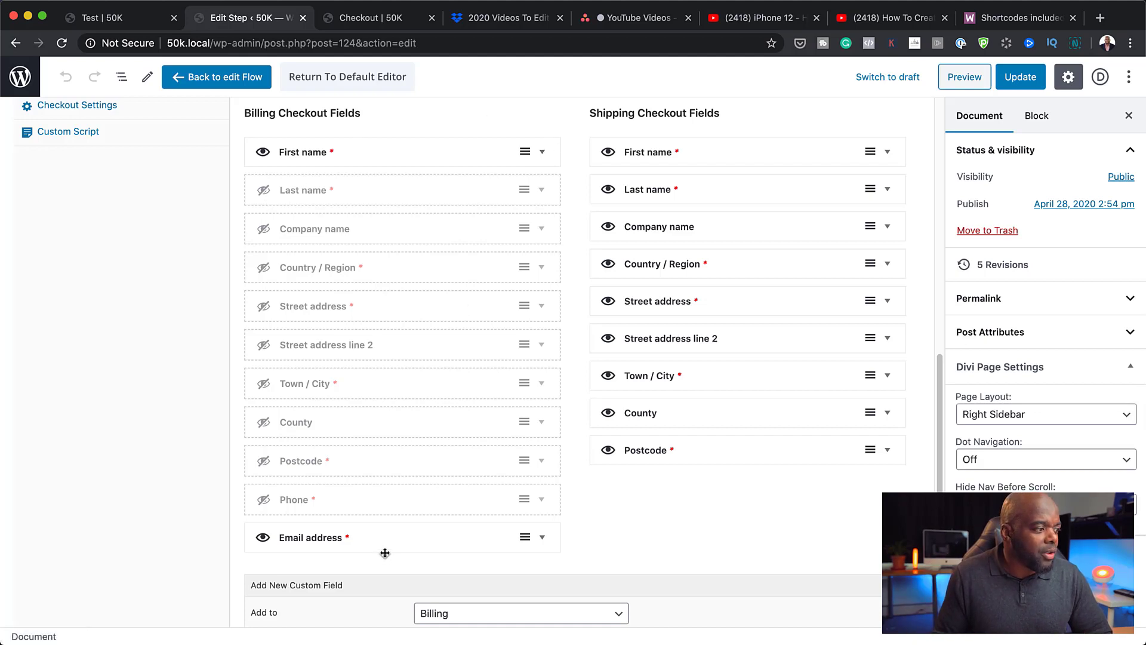
Move the billing Email address field directly below First name, update the step and preview the shortened checkout form.
drag(392, 542, 376, 187)
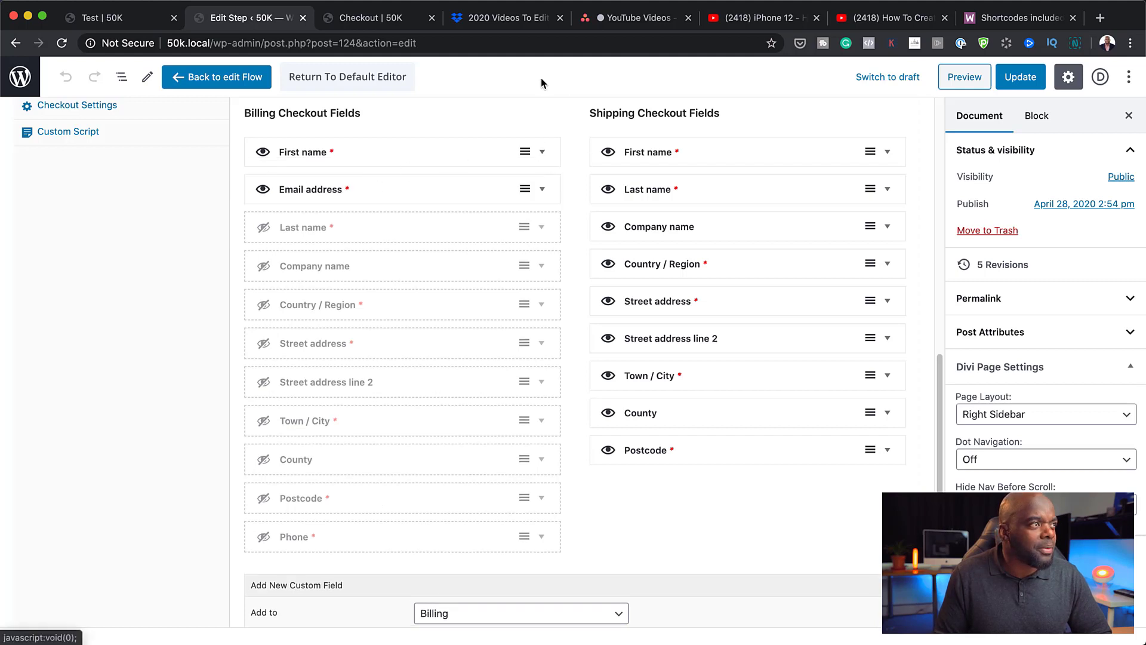
click(1013, 80)
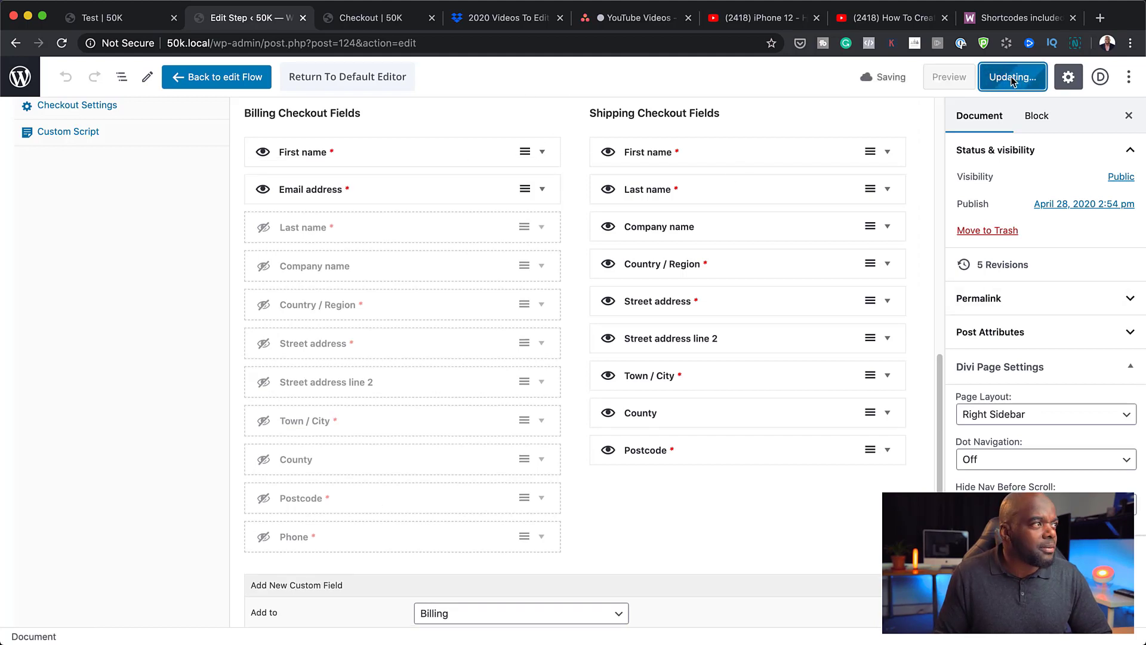
click(967, 81)
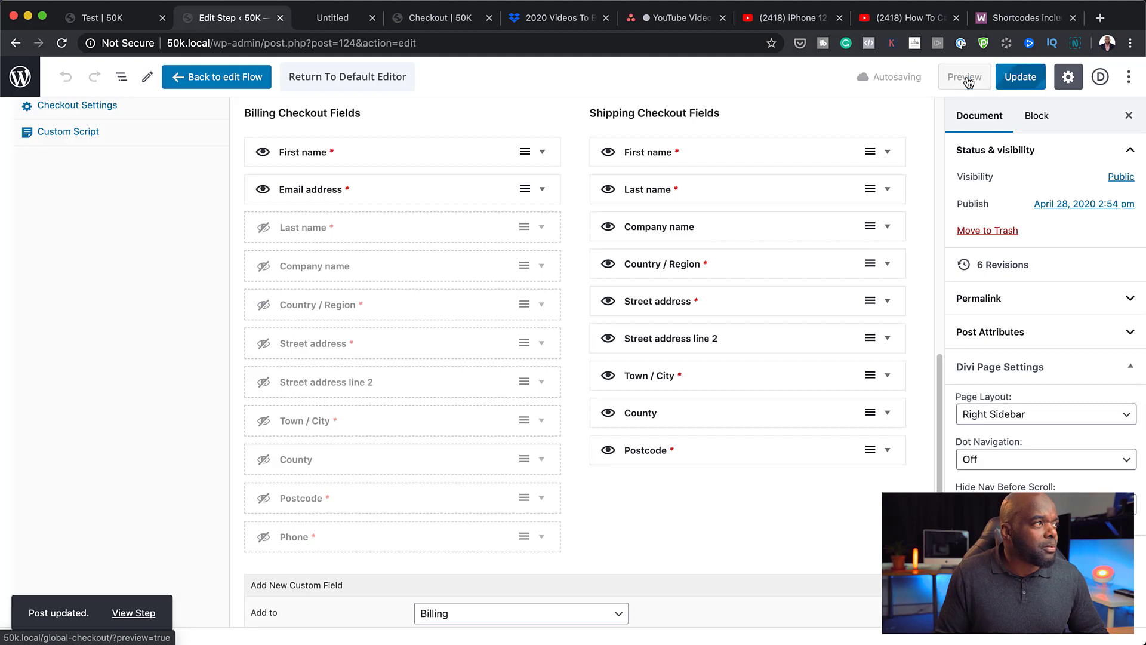
click(348, 22)
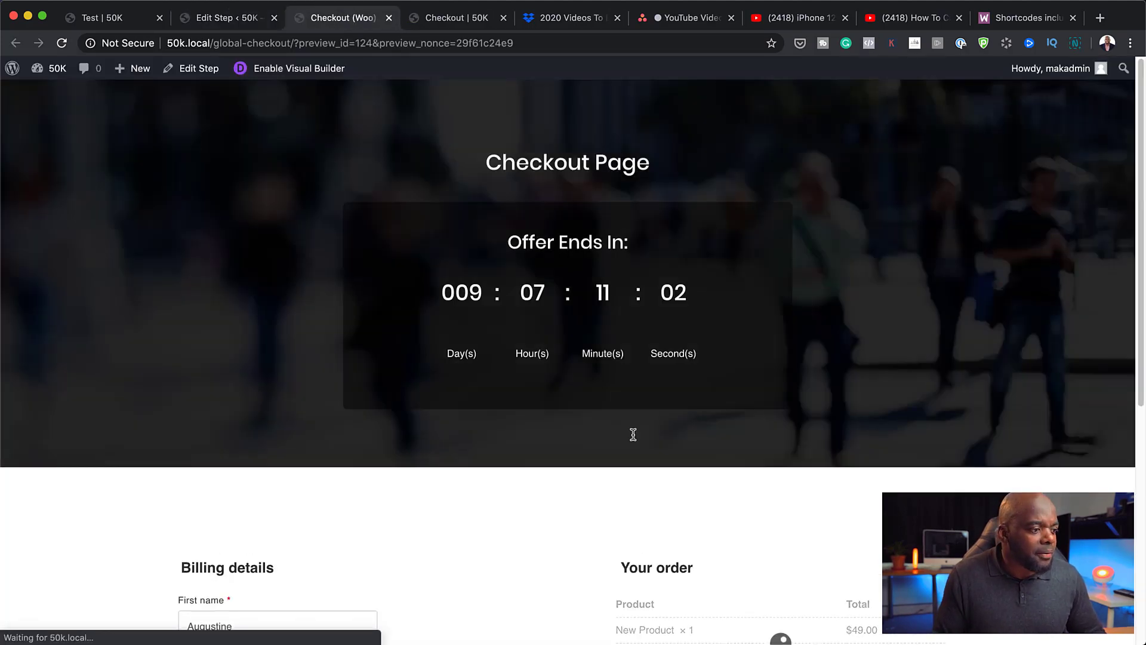
scroll(633, 434, down, 5)
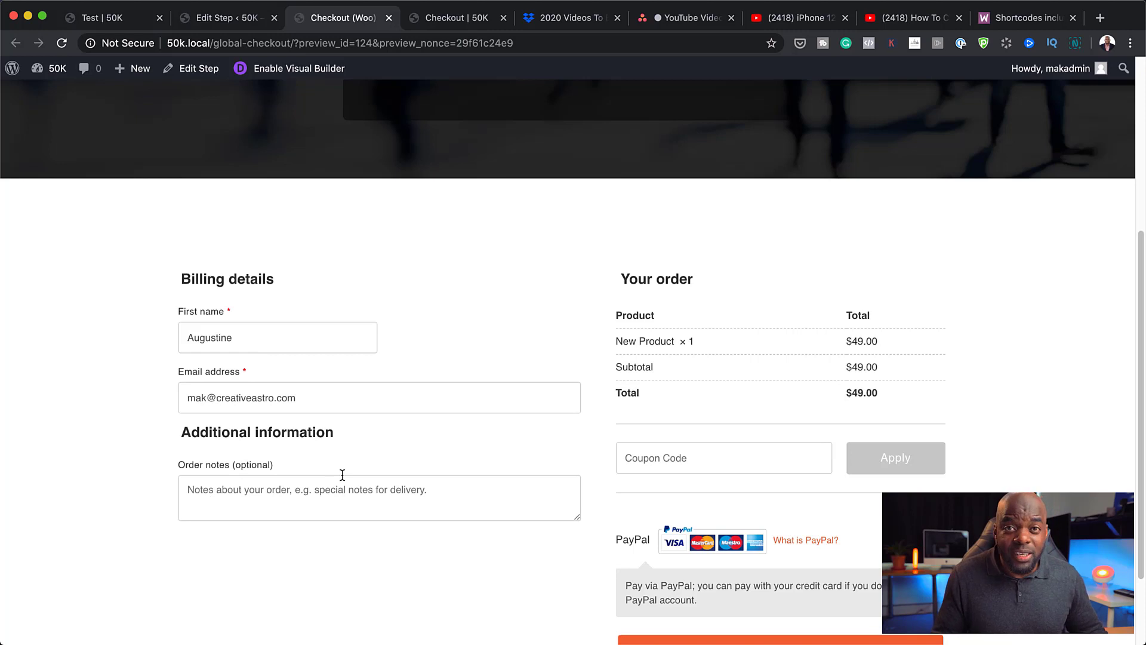
Disable the additional field, keep the coupon field enabled but collapsible, and update the checkout step.
click(241, 19)
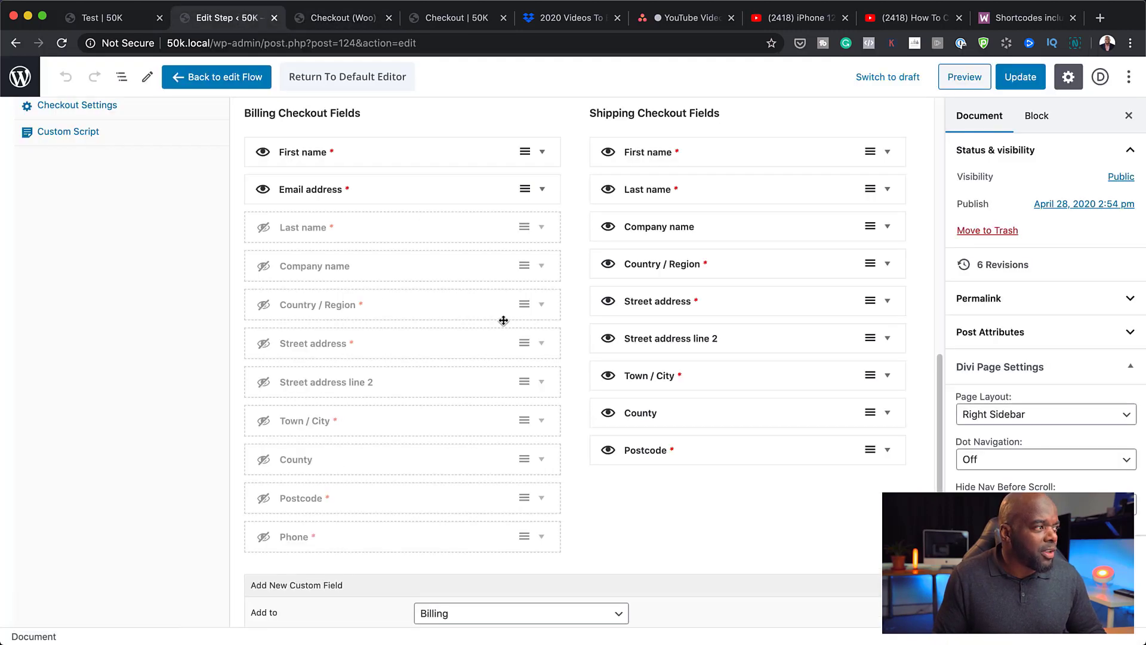
scroll(503, 320, up, 4)
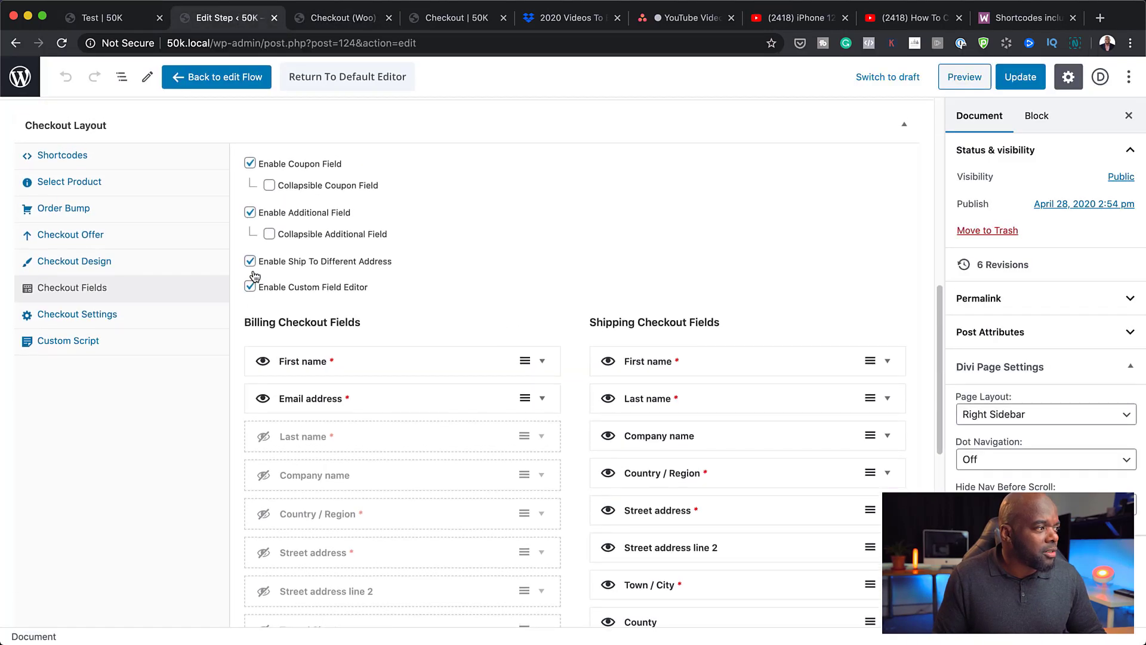
click(249, 213)
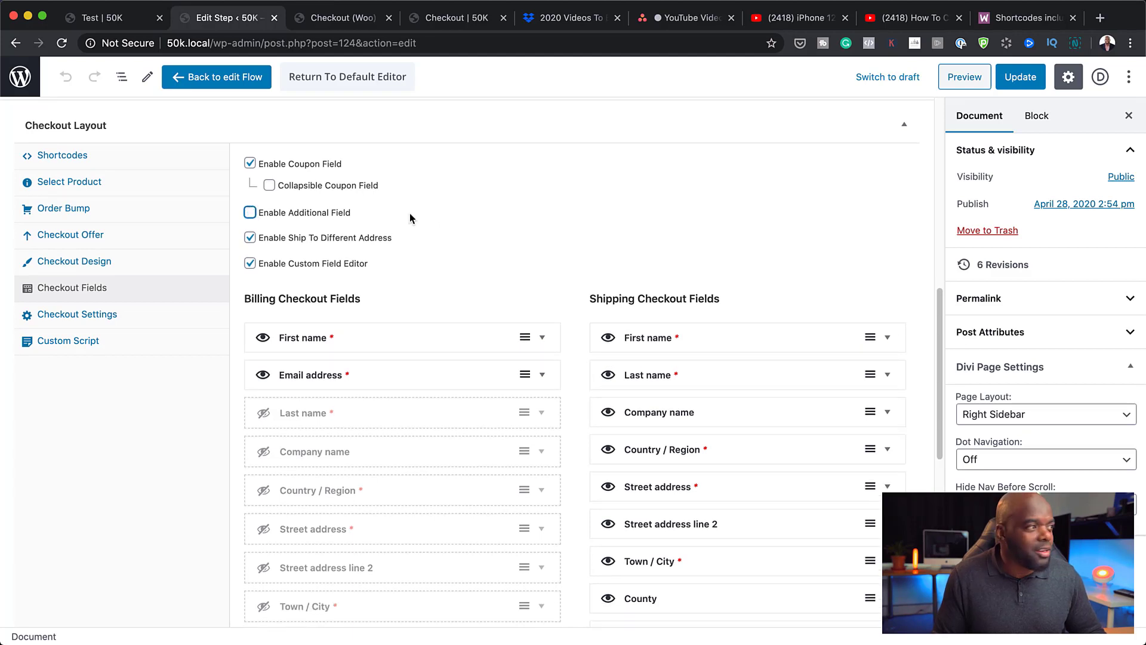
click(249, 164)
click(250, 164)
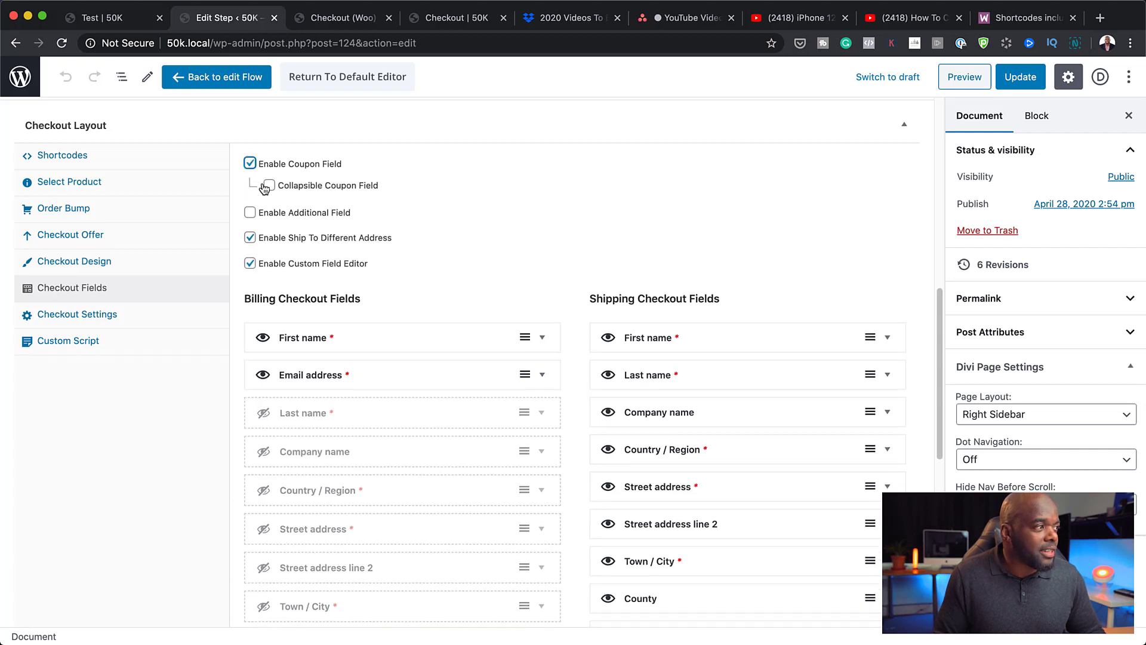
click(270, 186)
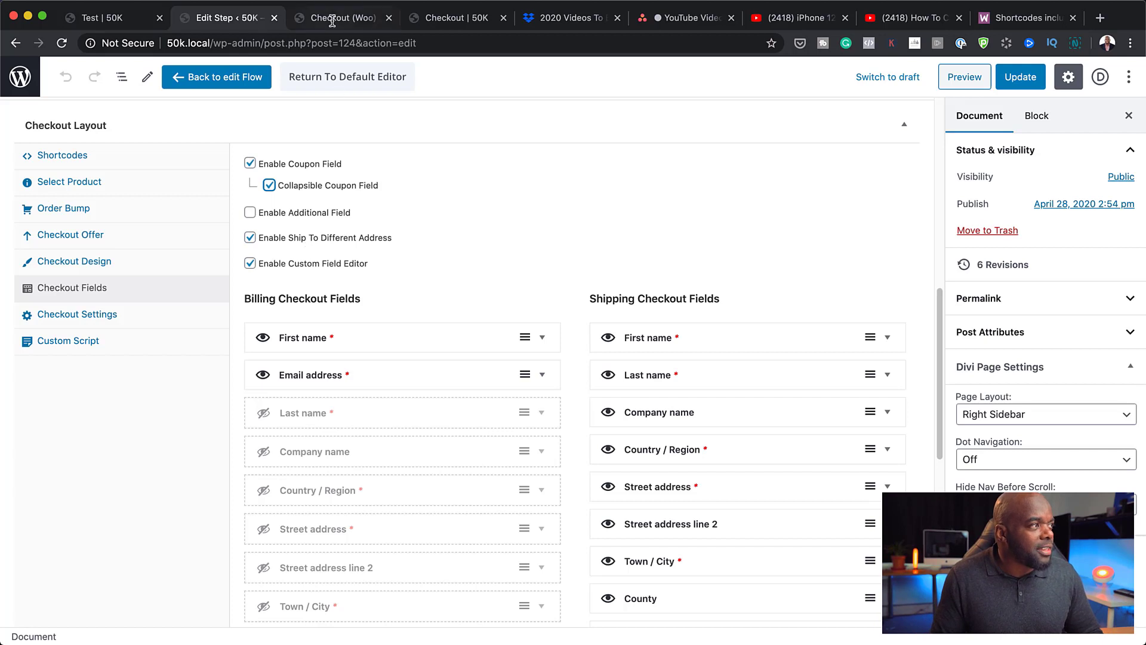
click(1021, 81)
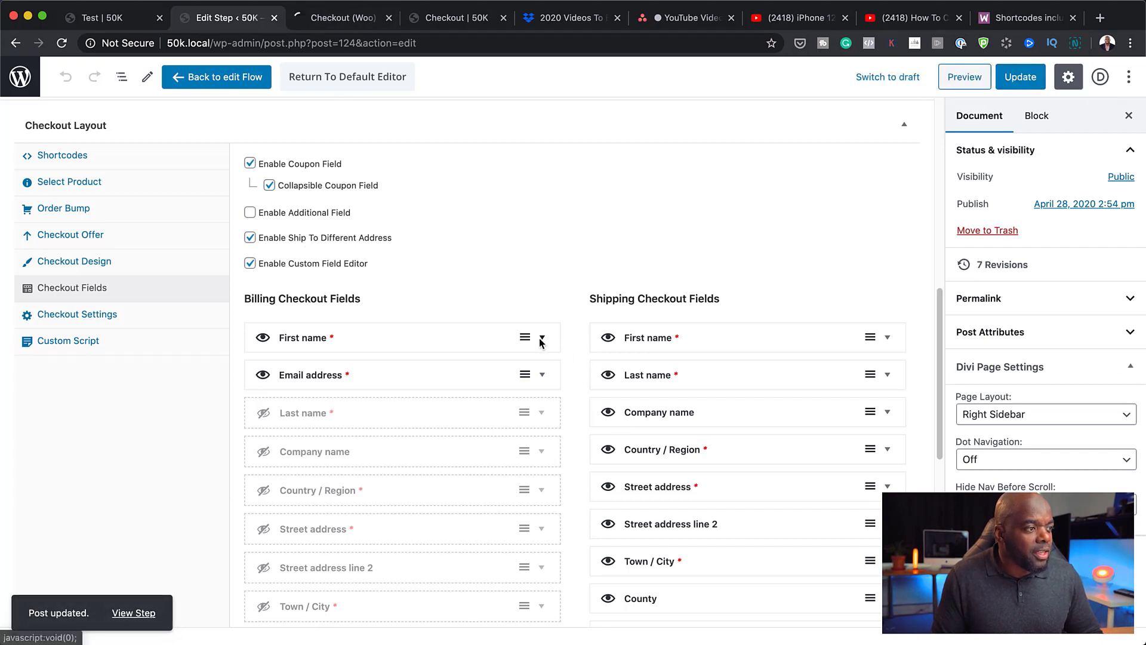
Review the shortened billing form and order summary in the checkout preview, and return to the step editor.
click(355, 19)
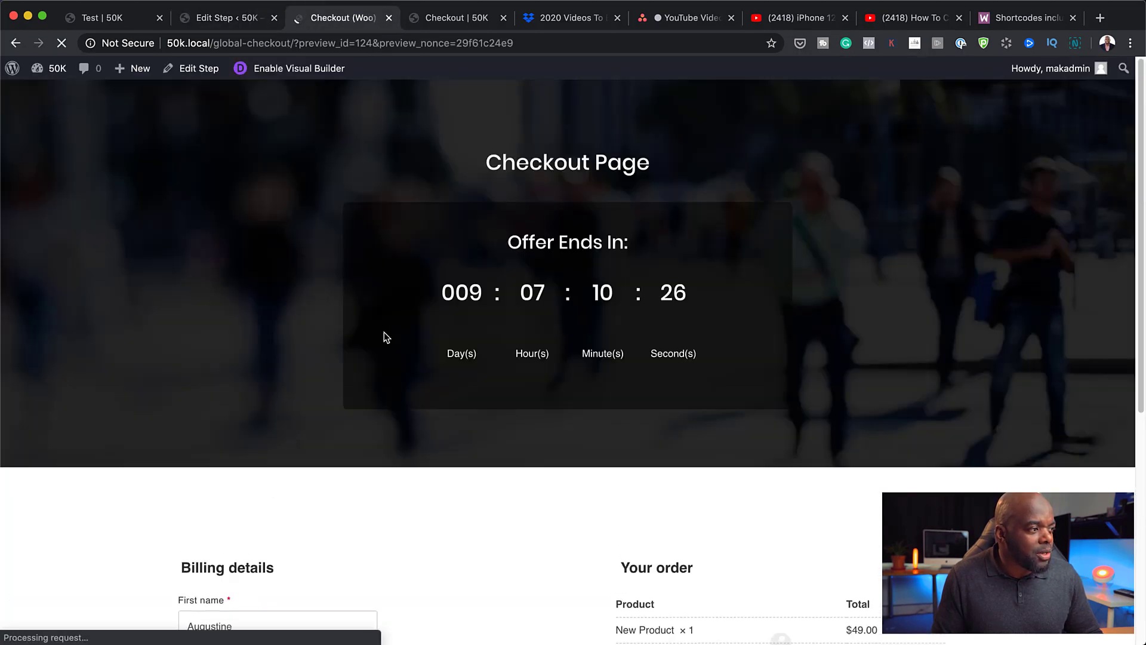
scroll(271, 460, down, 1)
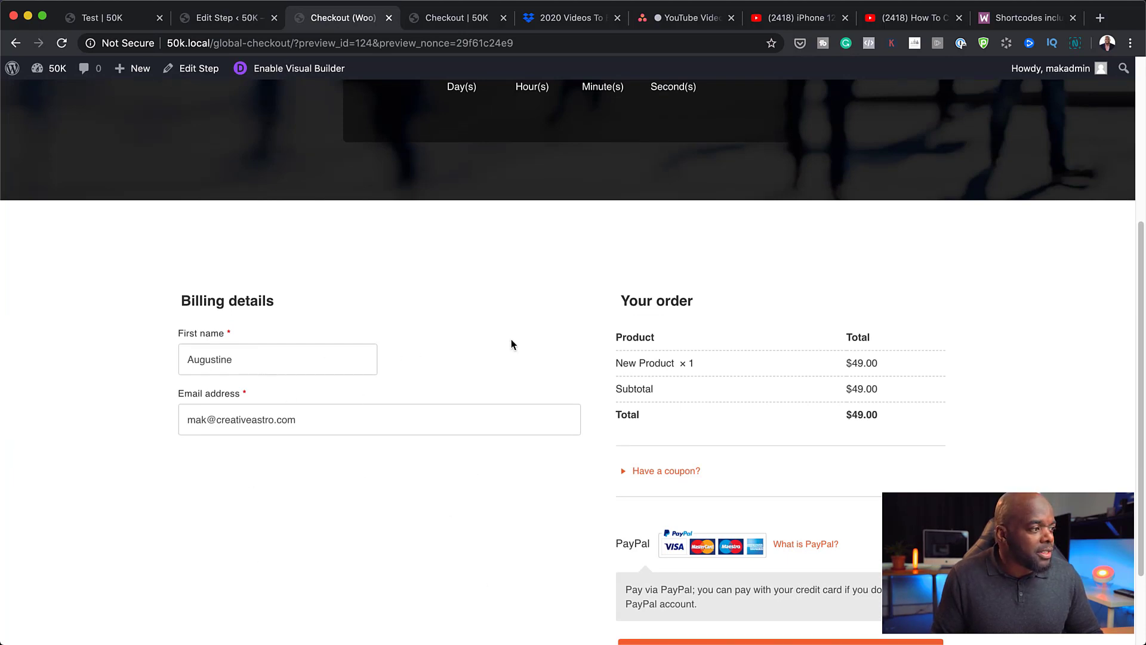
click(222, 19)
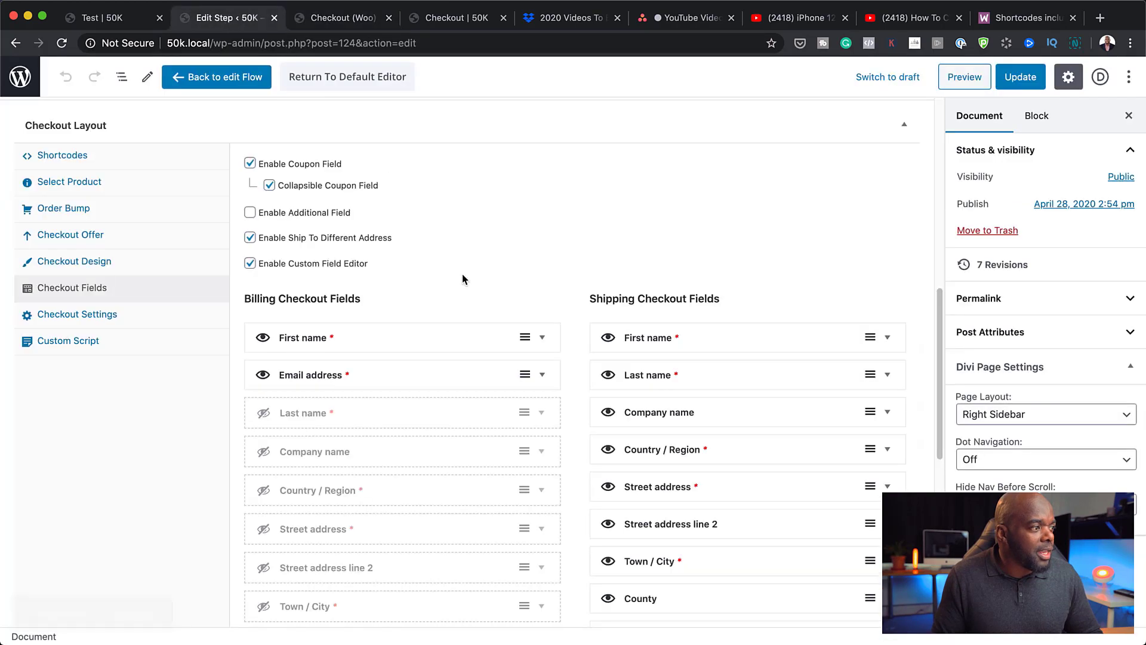
Set the billing First name field's width to 100%, update the step and preview the checkout form.
click(543, 339)
click(504, 382)
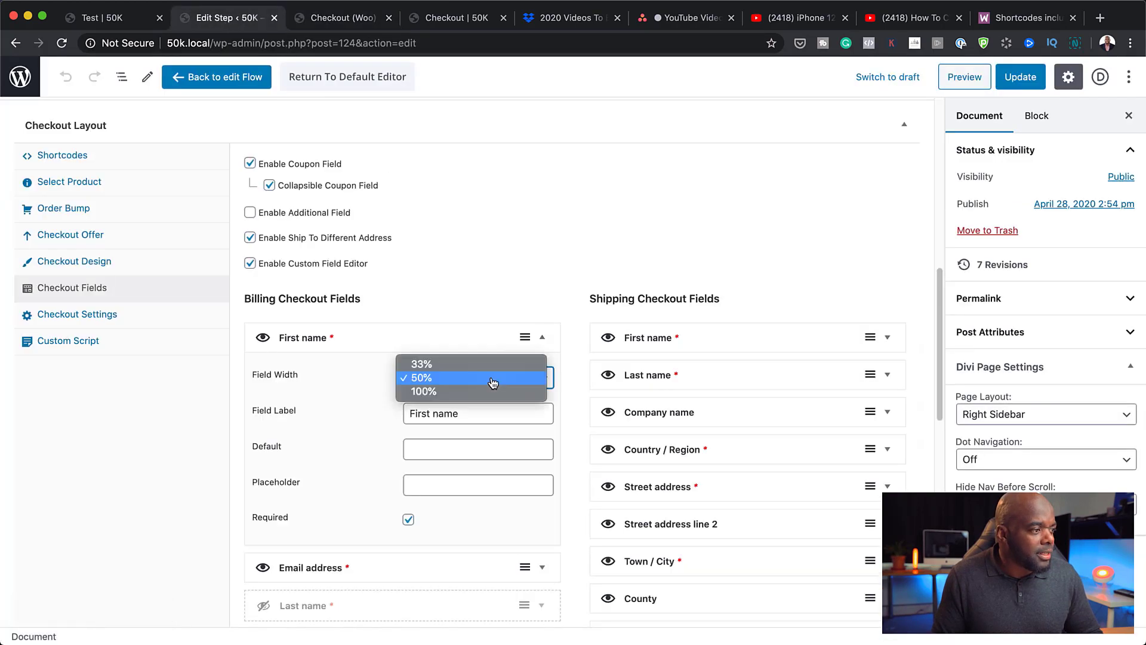
click(489, 392)
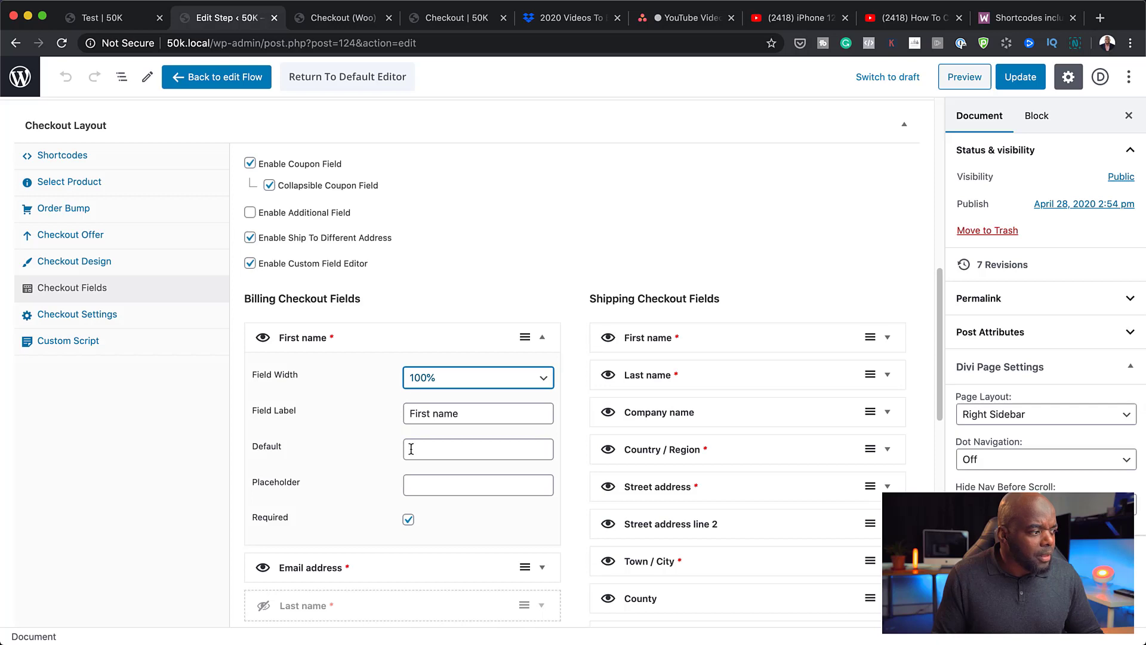
scroll(412, 445, down, 5)
scroll(412, 451, down, 15)
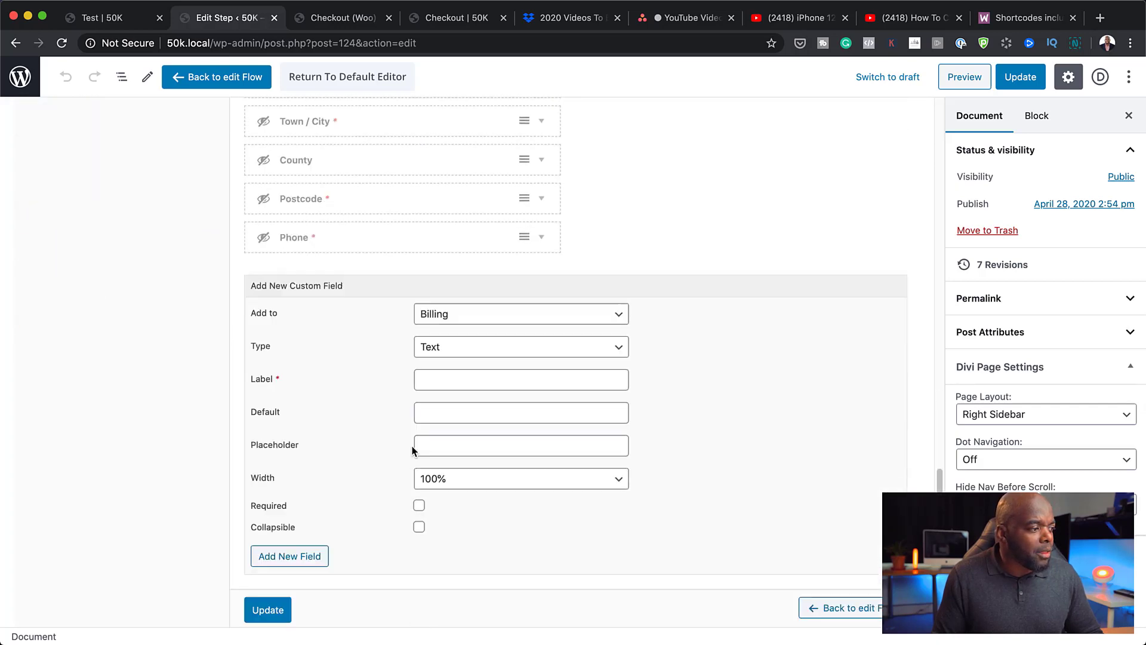
click(282, 595)
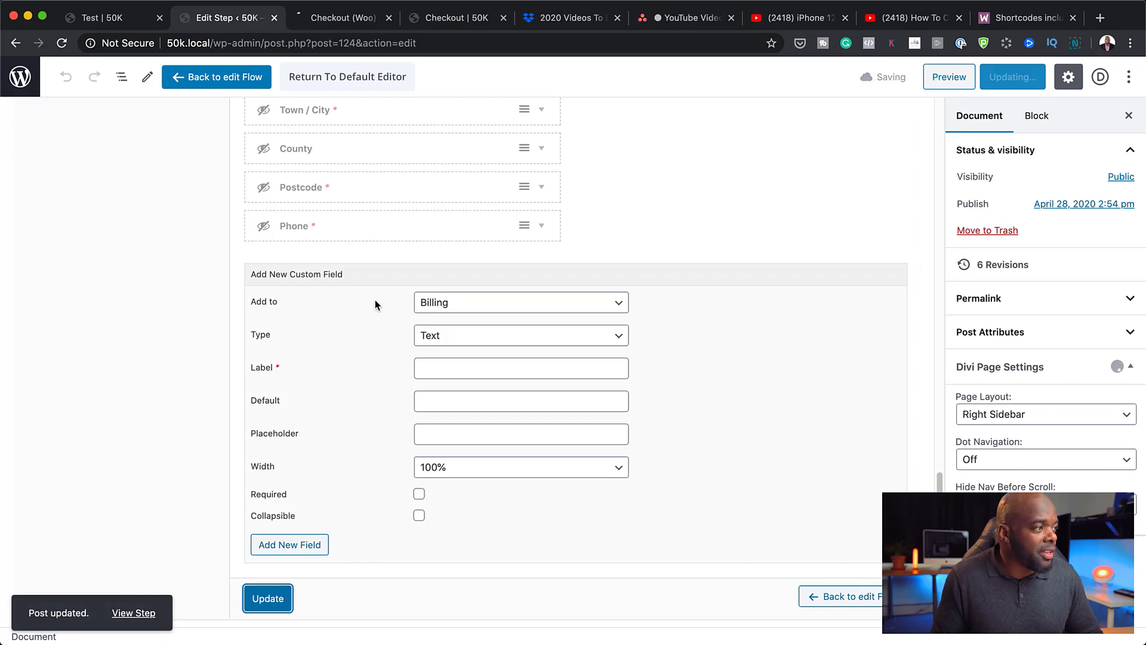
scroll(377, 309, up, 10)
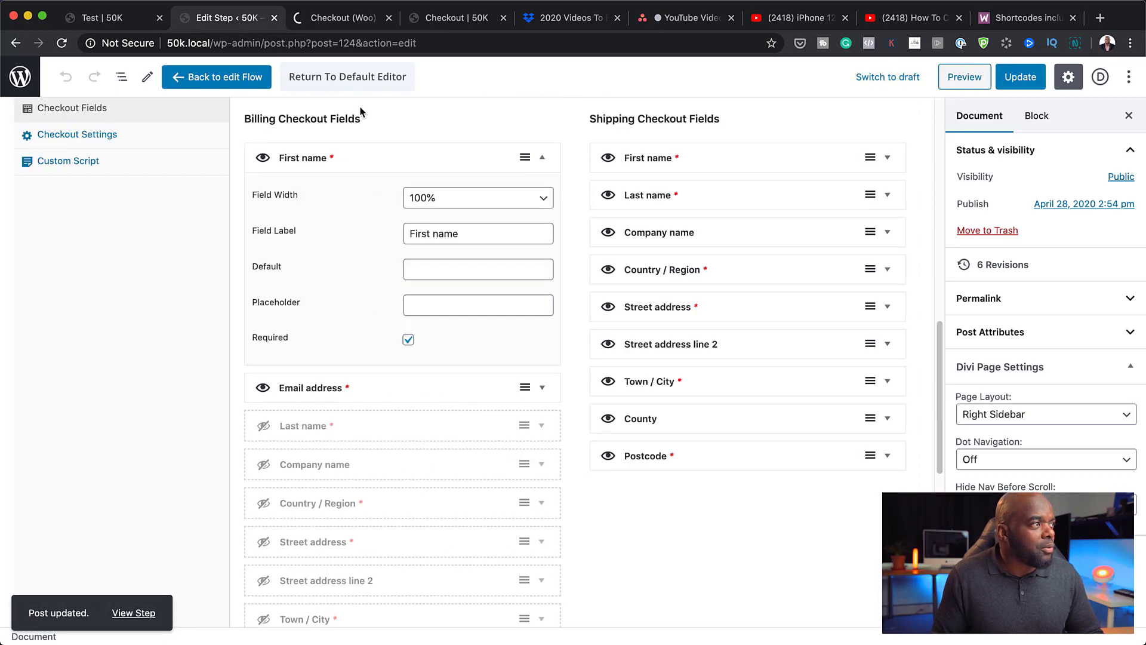
click(342, 21)
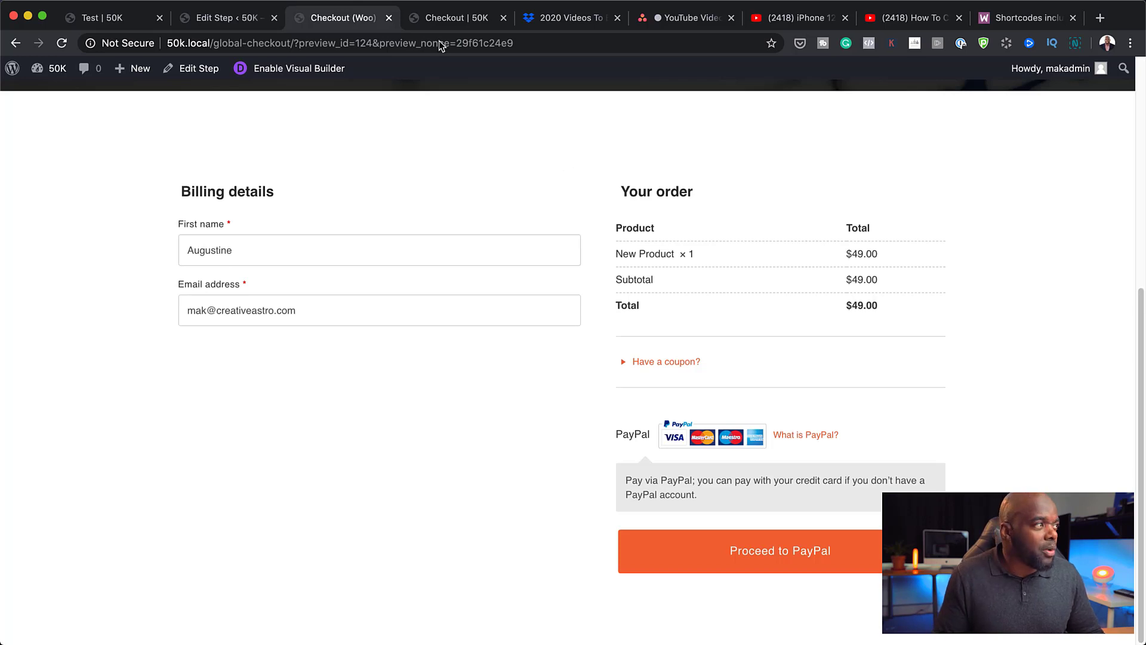
Set the place order button text to "Buy The Course!", enable cart editing on checkout and update the step.
click(235, 17)
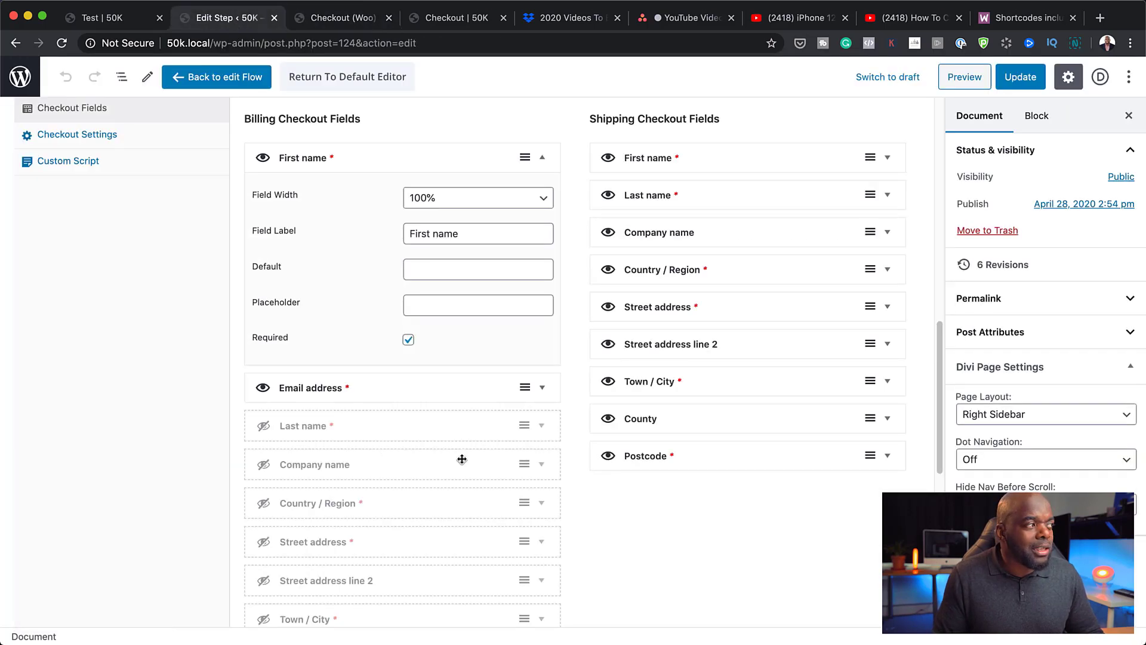
scroll(461, 459, up, 4)
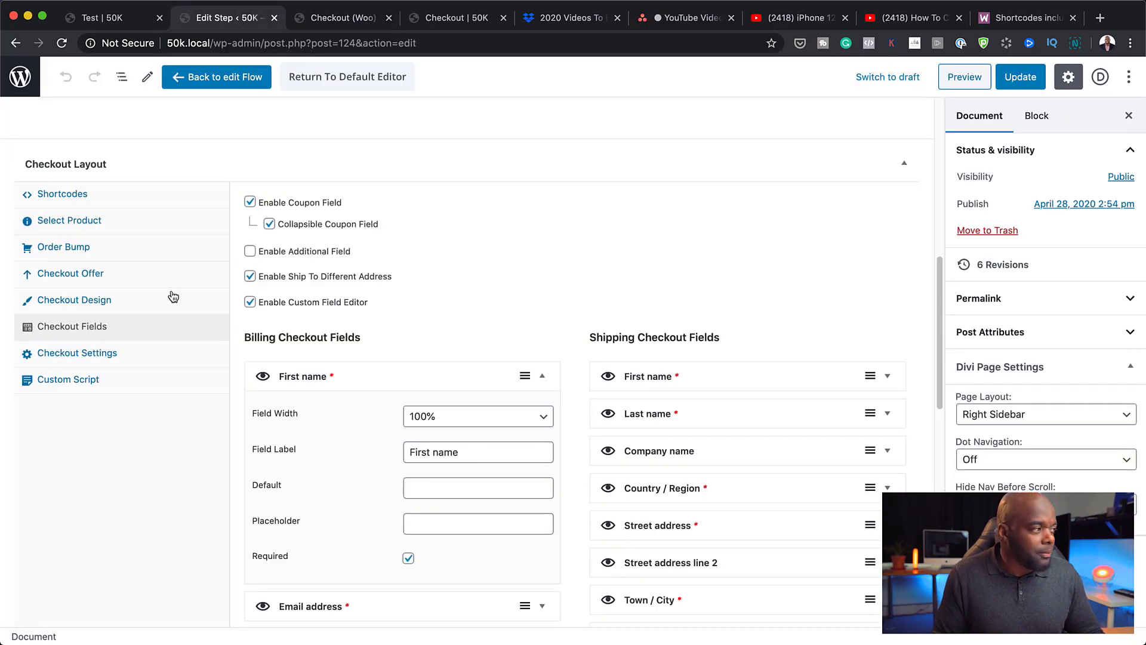
click(77, 355)
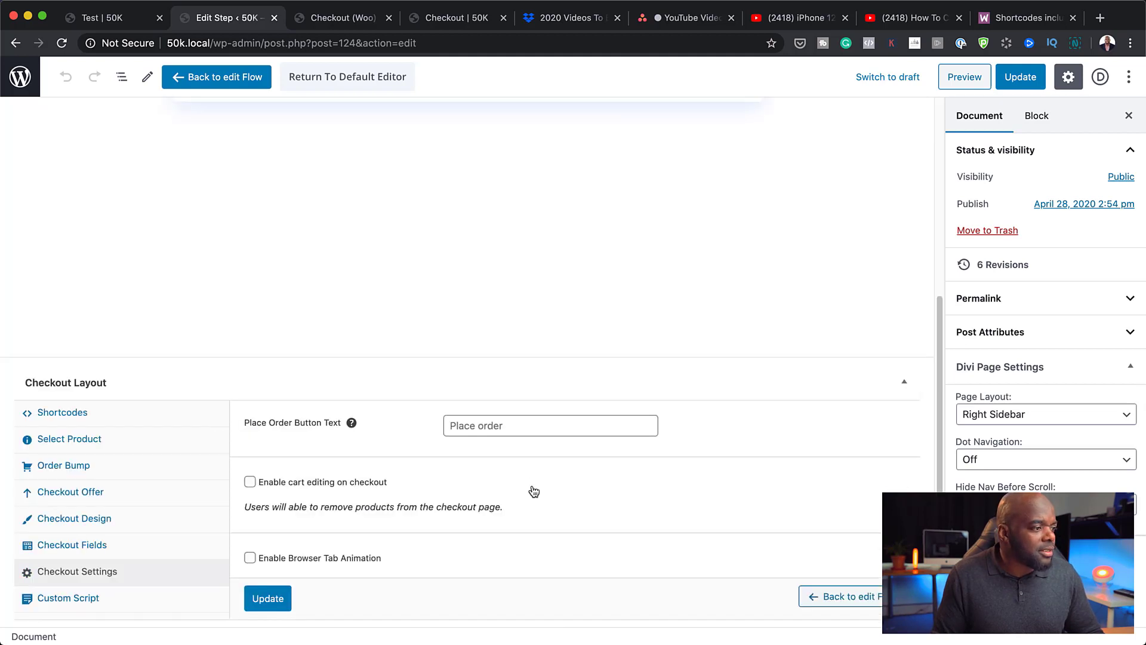
click(517, 428)
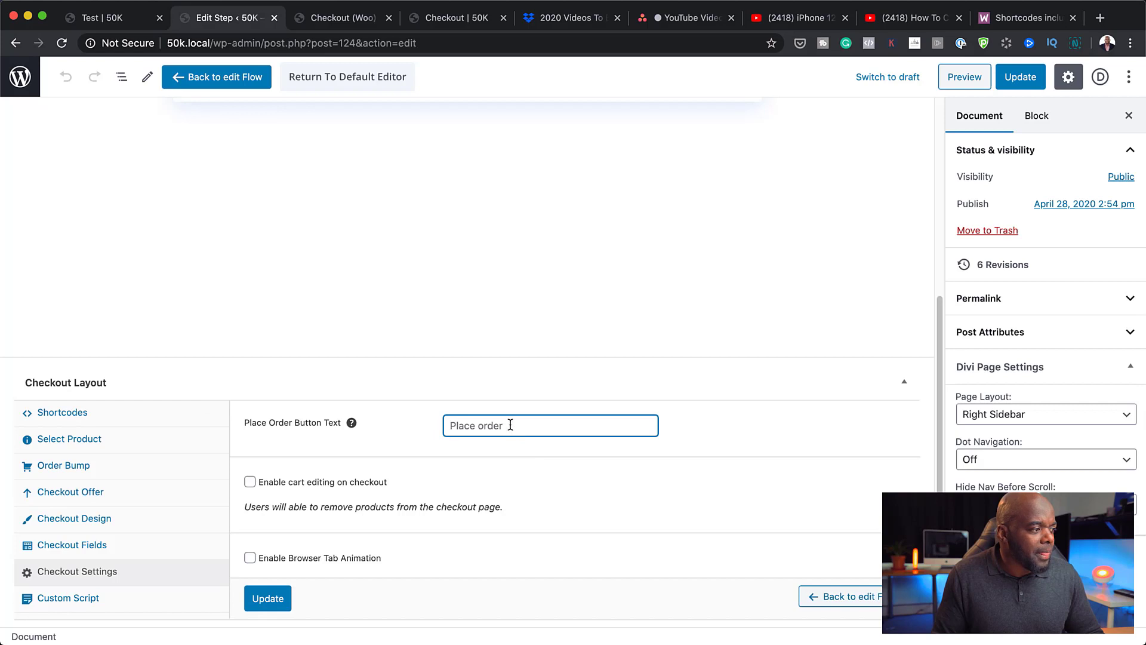
text(B)
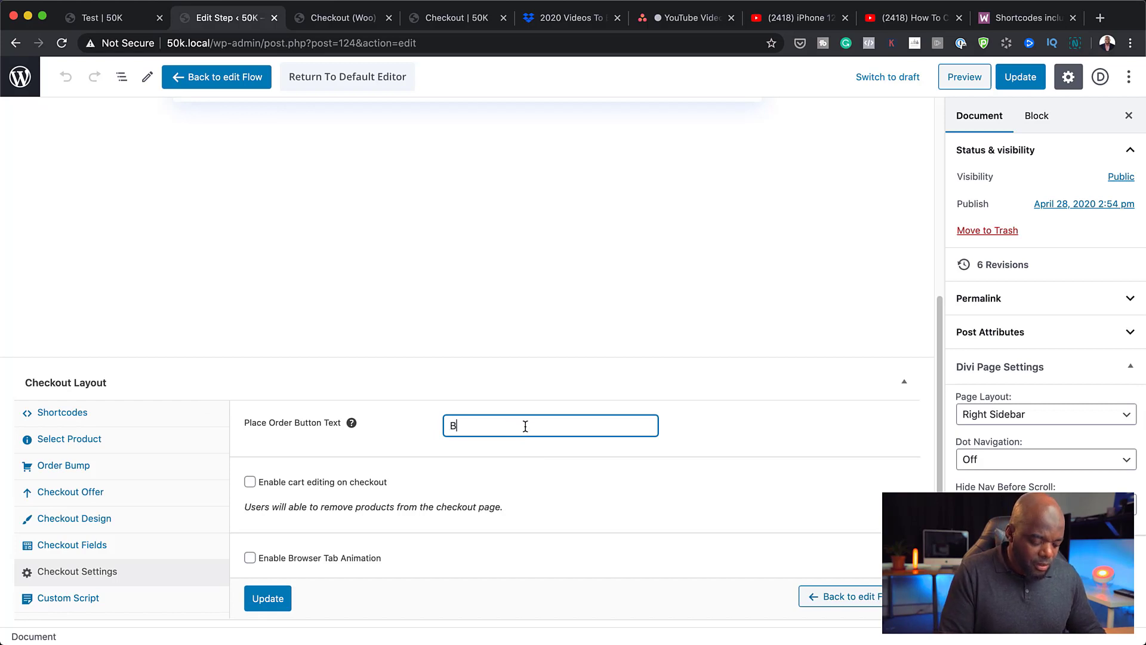
text(uy The Course!)
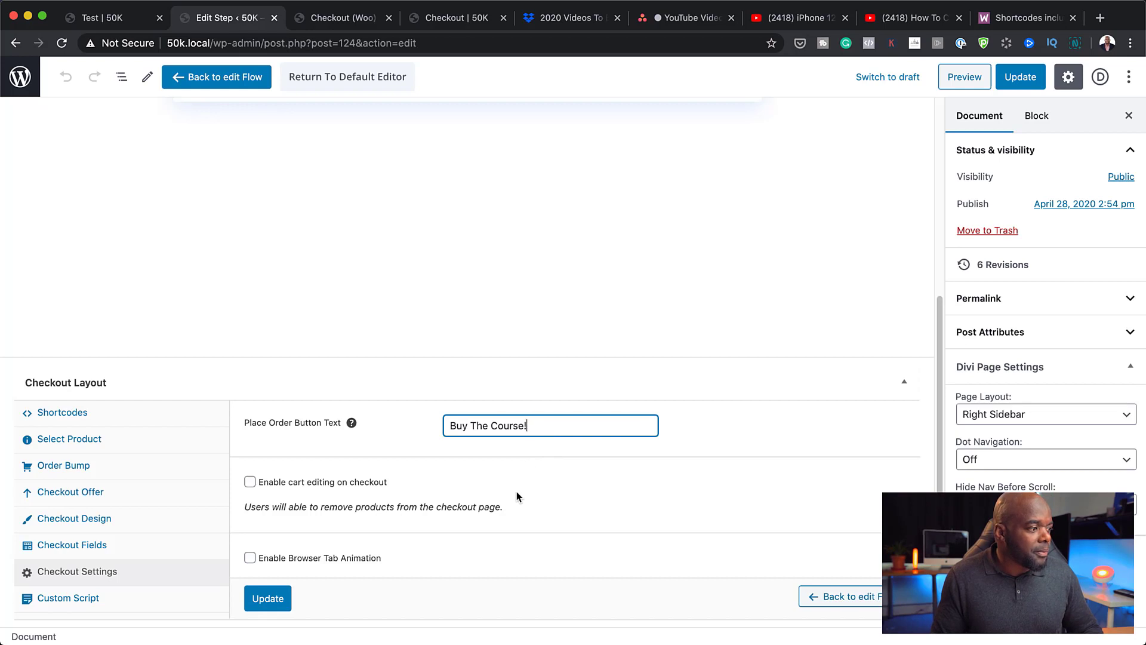
click(250, 482)
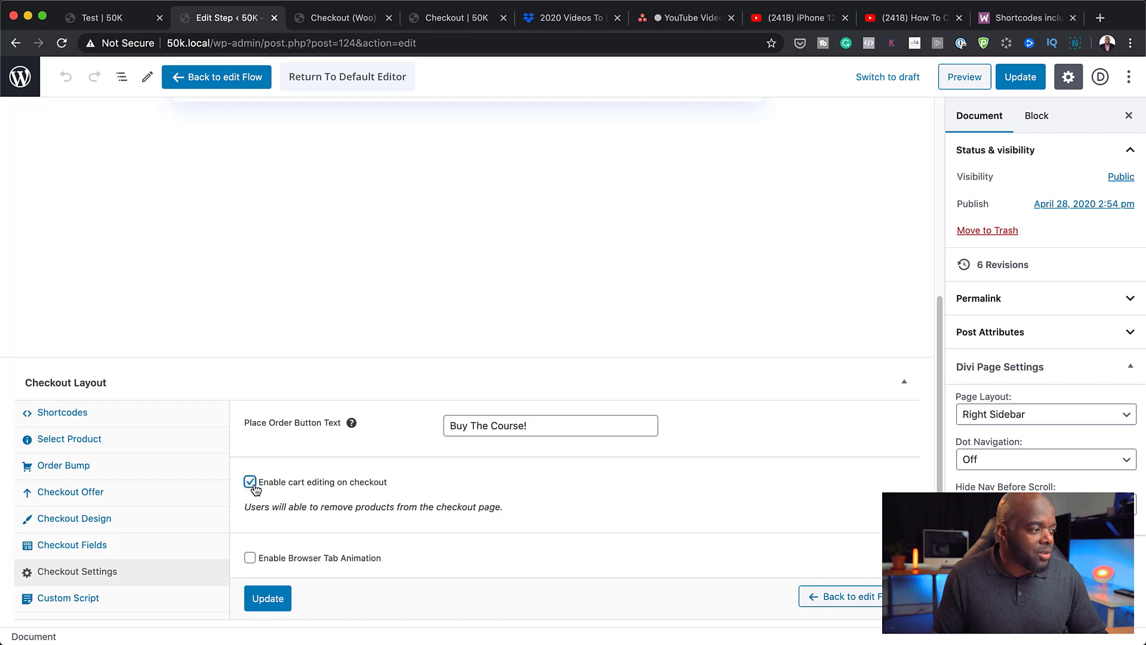
click(267, 599)
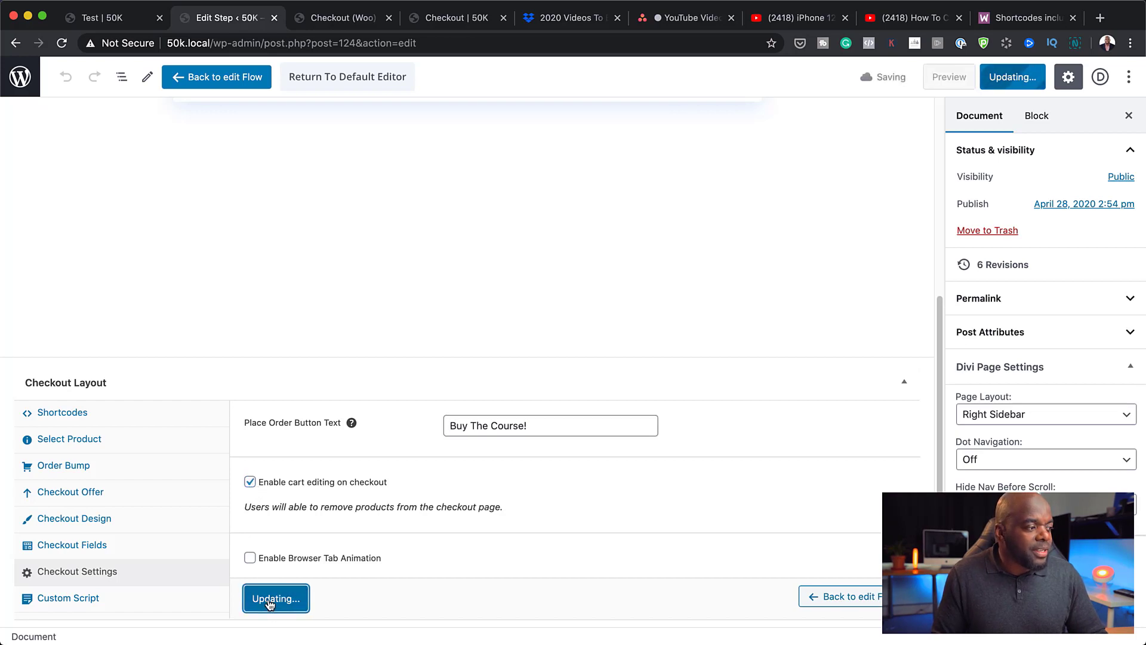
Preview the checkout page, expand the coupon field, and examine the order summary, payment section and countdown header.
click(356, 19)
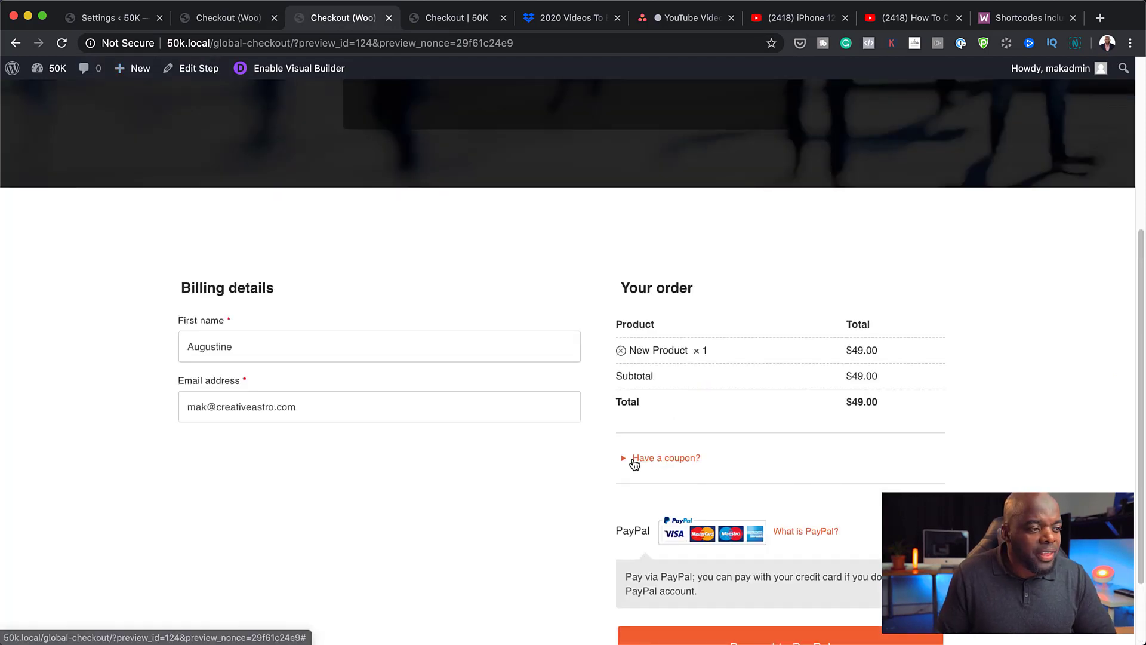
click(652, 459)
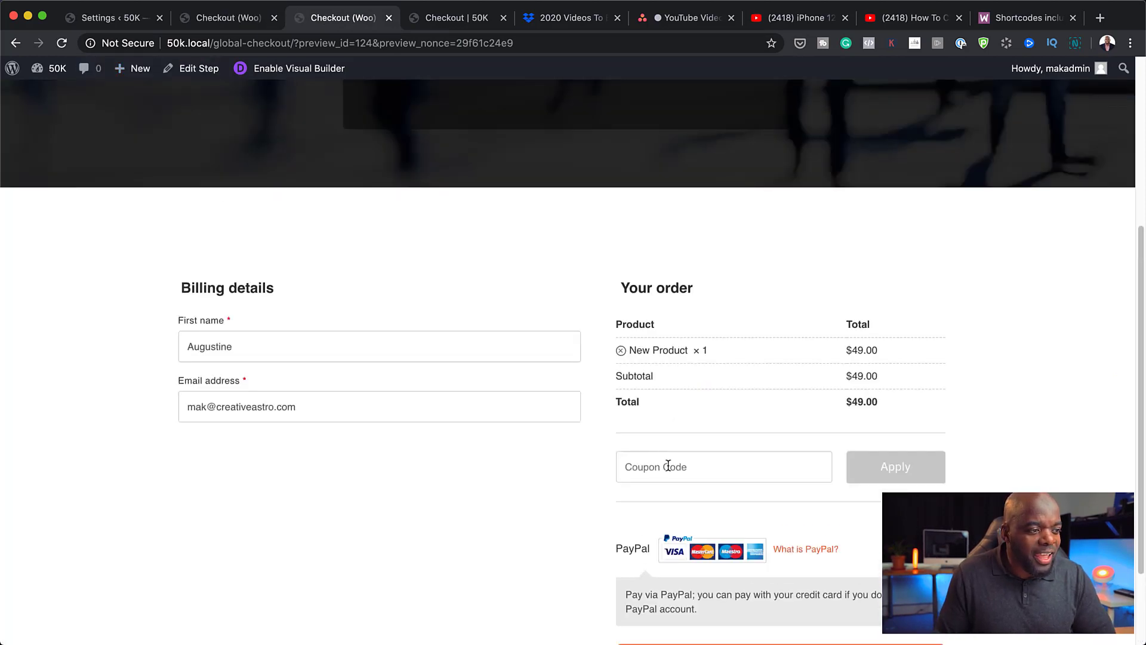
click(691, 468)
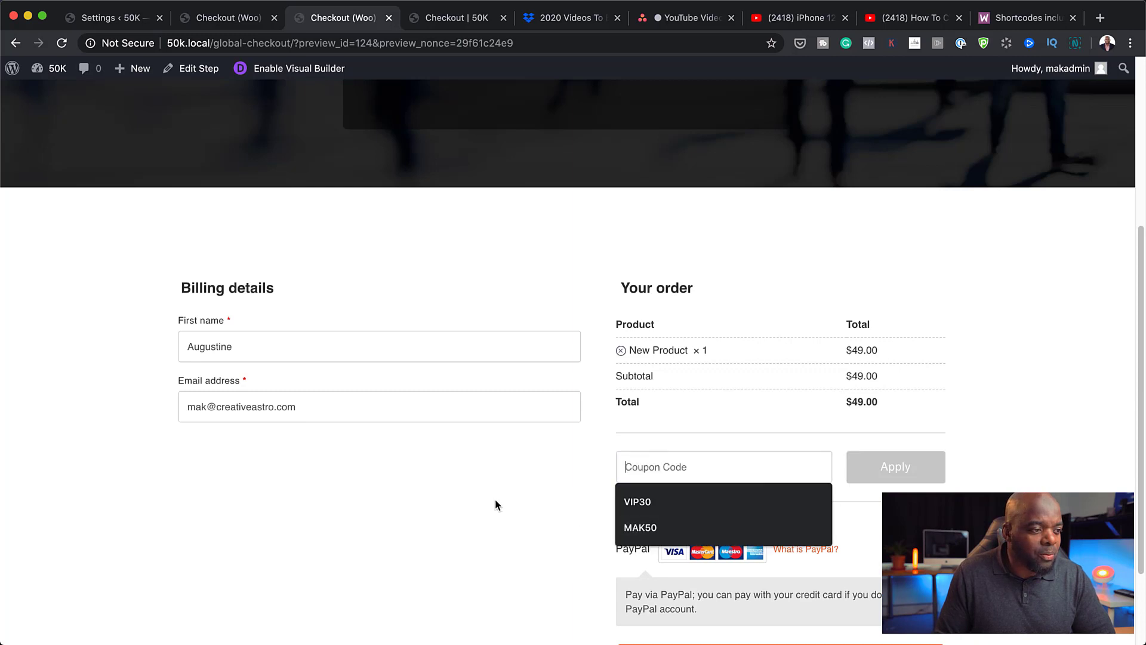
click(545, 488)
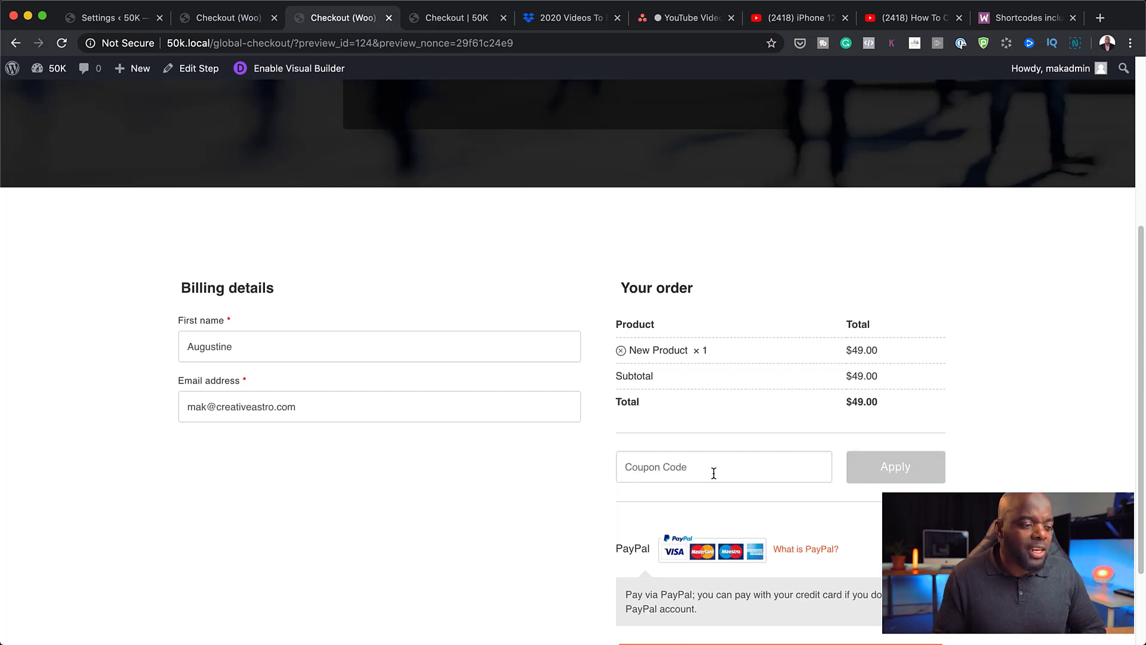
scroll(593, 483, down, 1)
scroll(593, 481, down, 1)
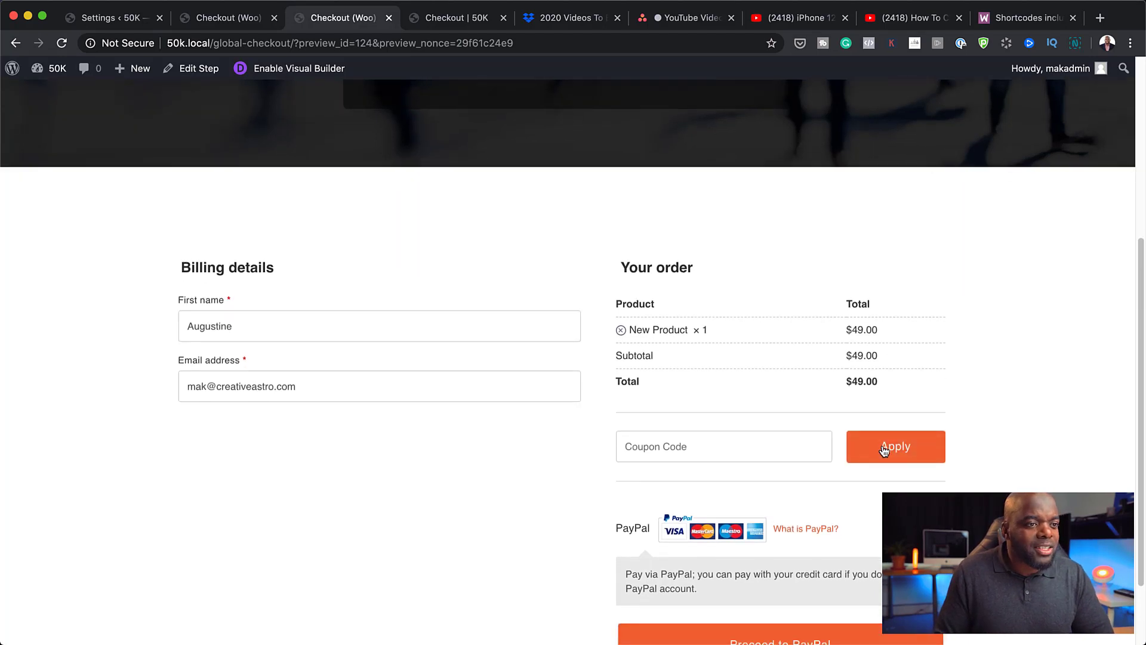
scroll(703, 378, down, 3)
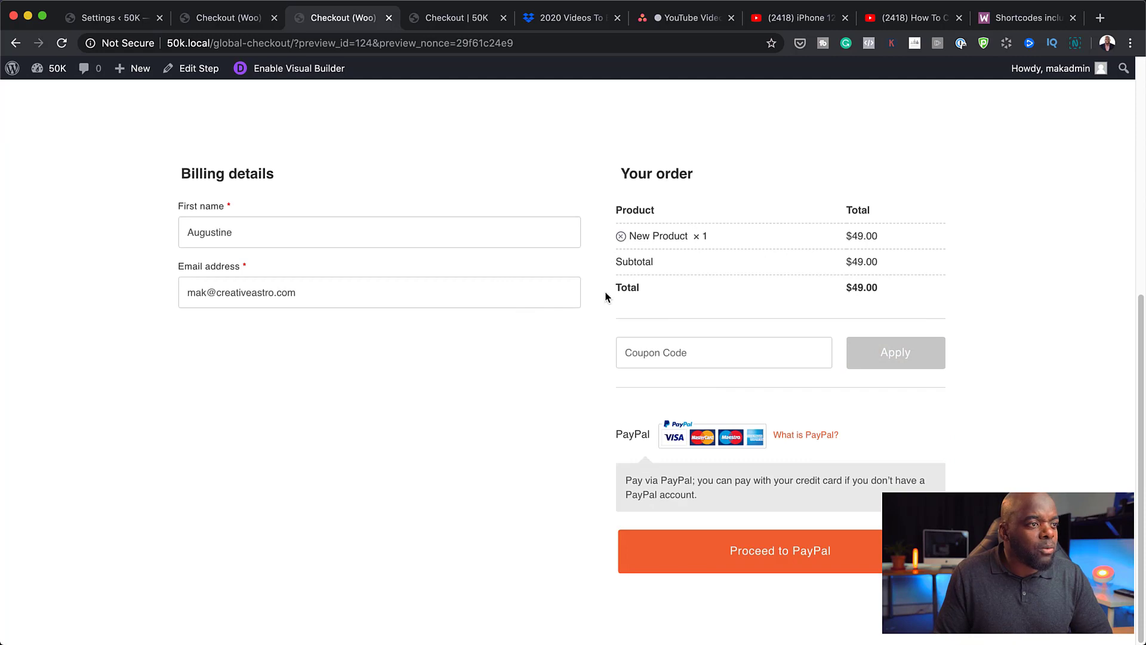
scroll(603, 296, up, 6)
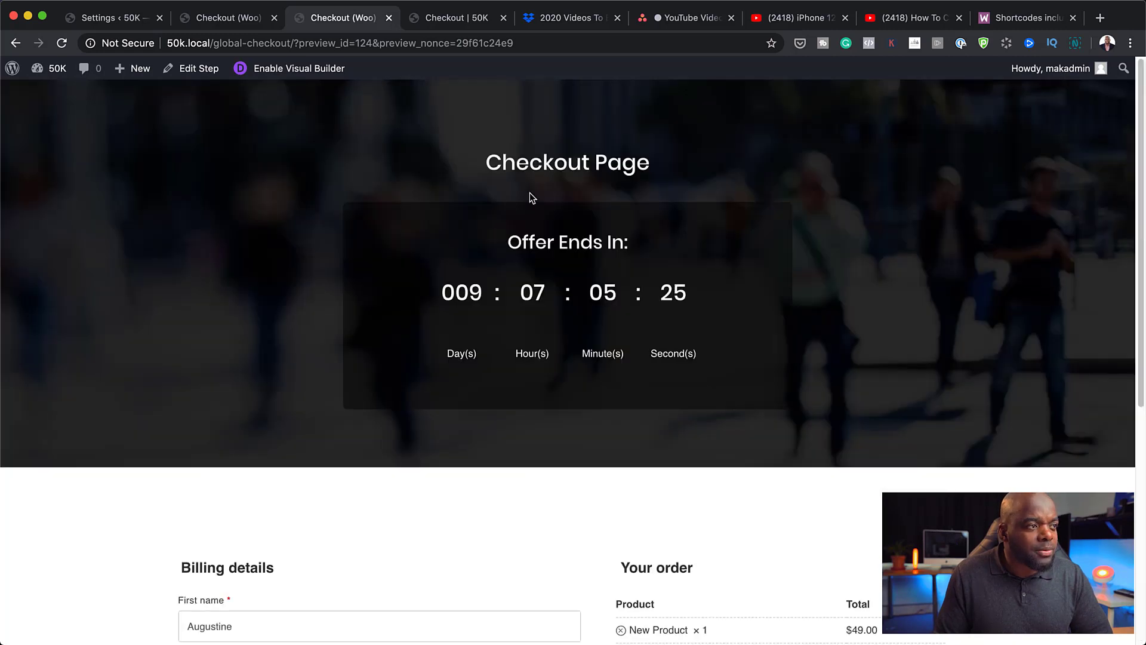
Reopen the global checkout step for editing and review its checkout fields options.
click(247, 20)
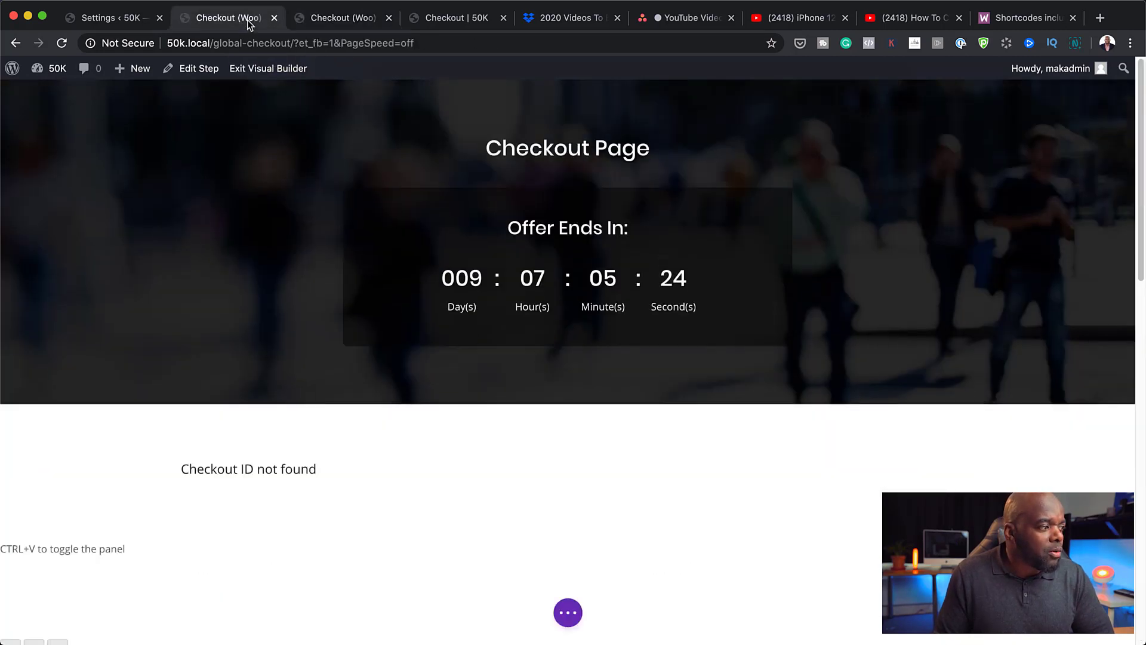
click(203, 70)
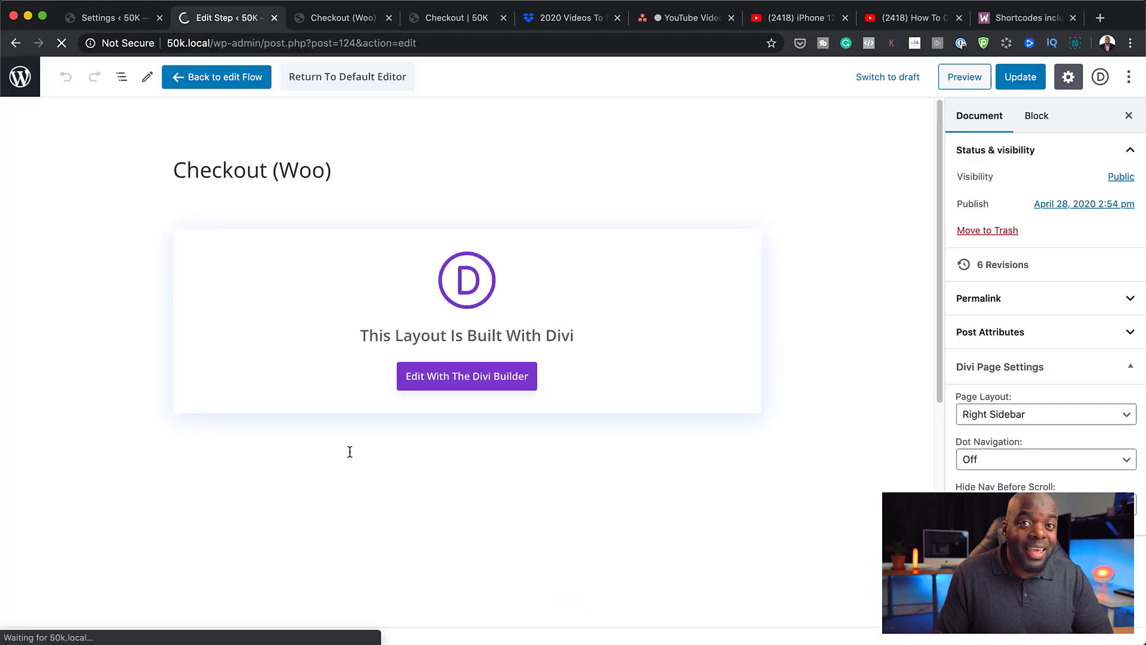
scroll(403, 608, down, 5)
scroll(403, 609, down, 1)
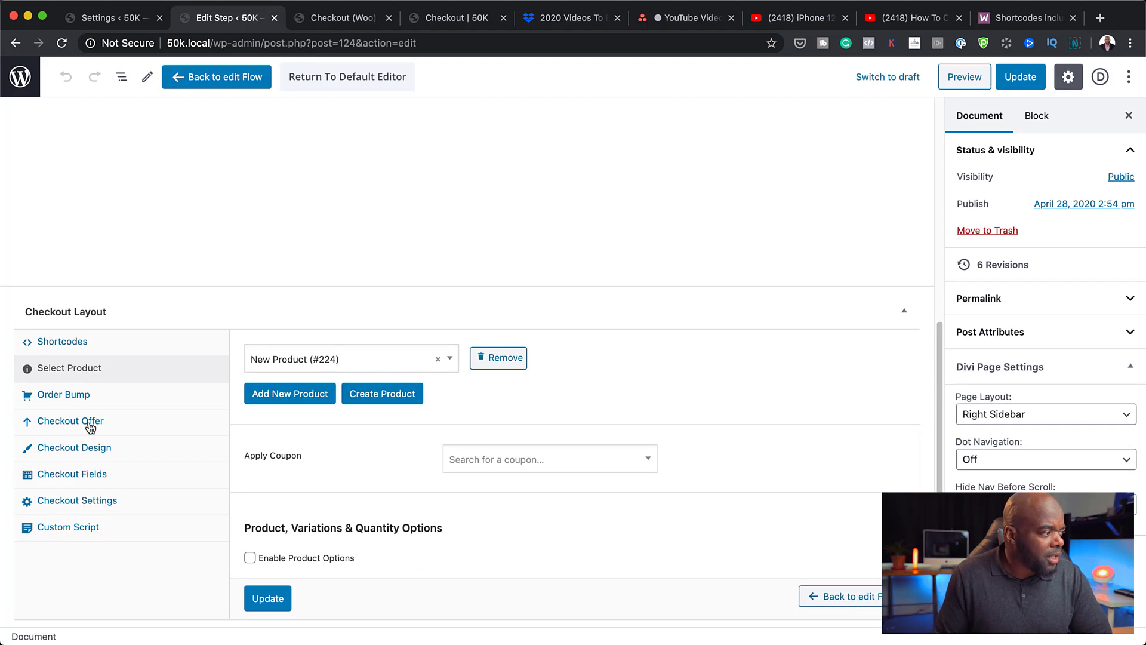
click(94, 477)
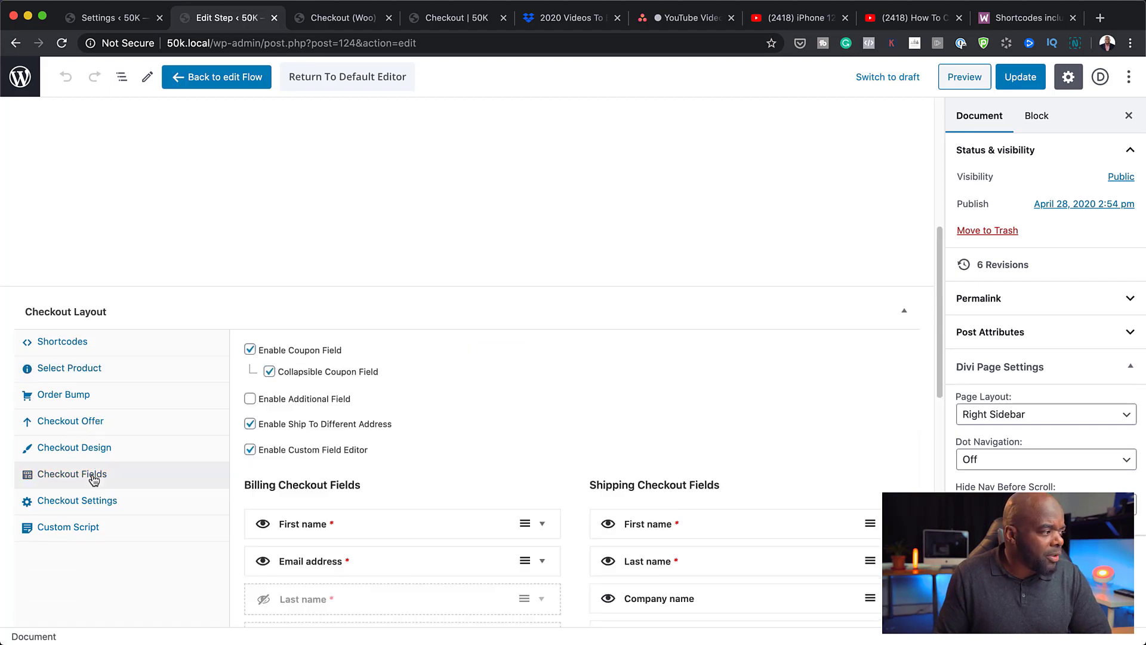
scroll(251, 283, down, 2)
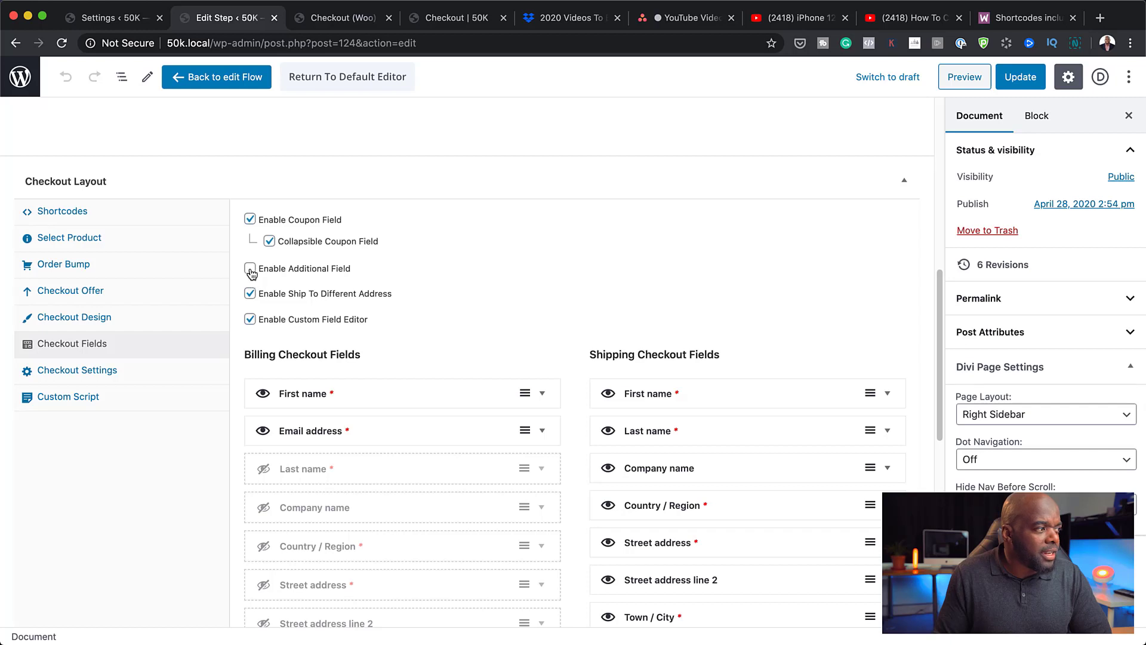
Disable cart editing in the checkout settings and open the checkout step's custom script field for editing.
click(92, 371)
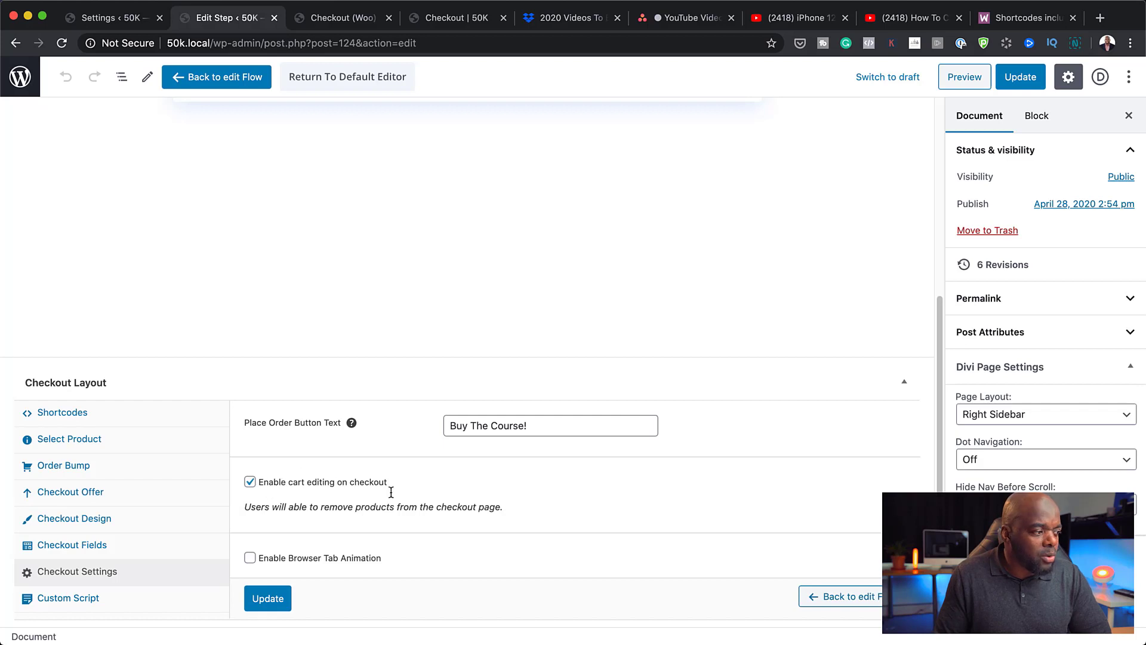
click(250, 482)
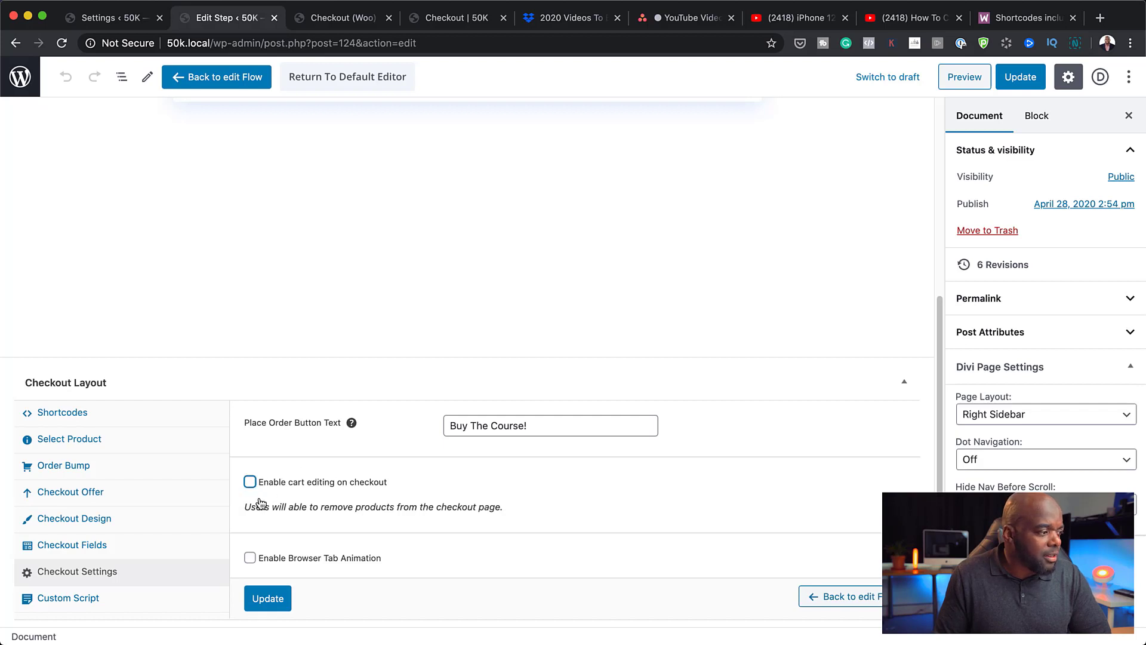
click(93, 598)
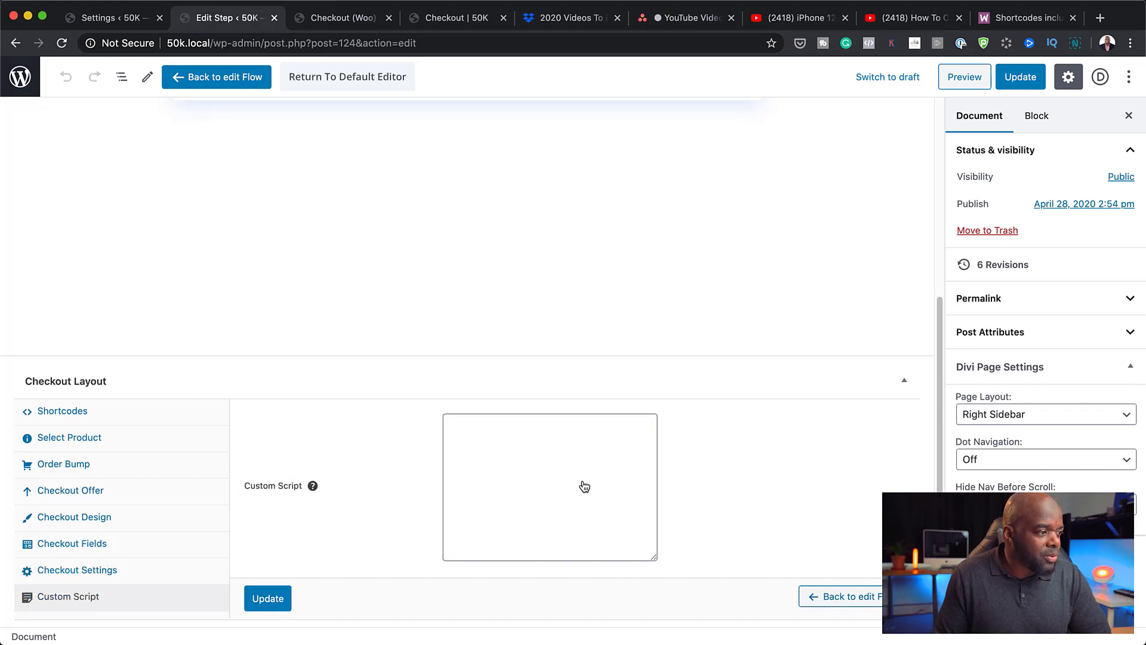
click(514, 444)
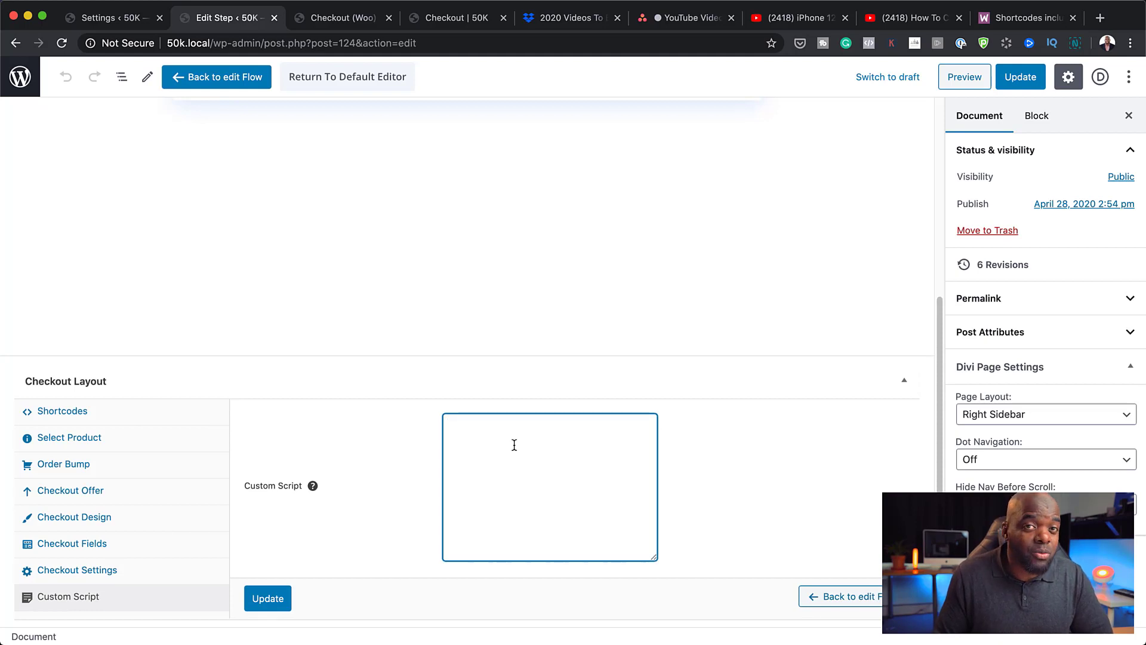